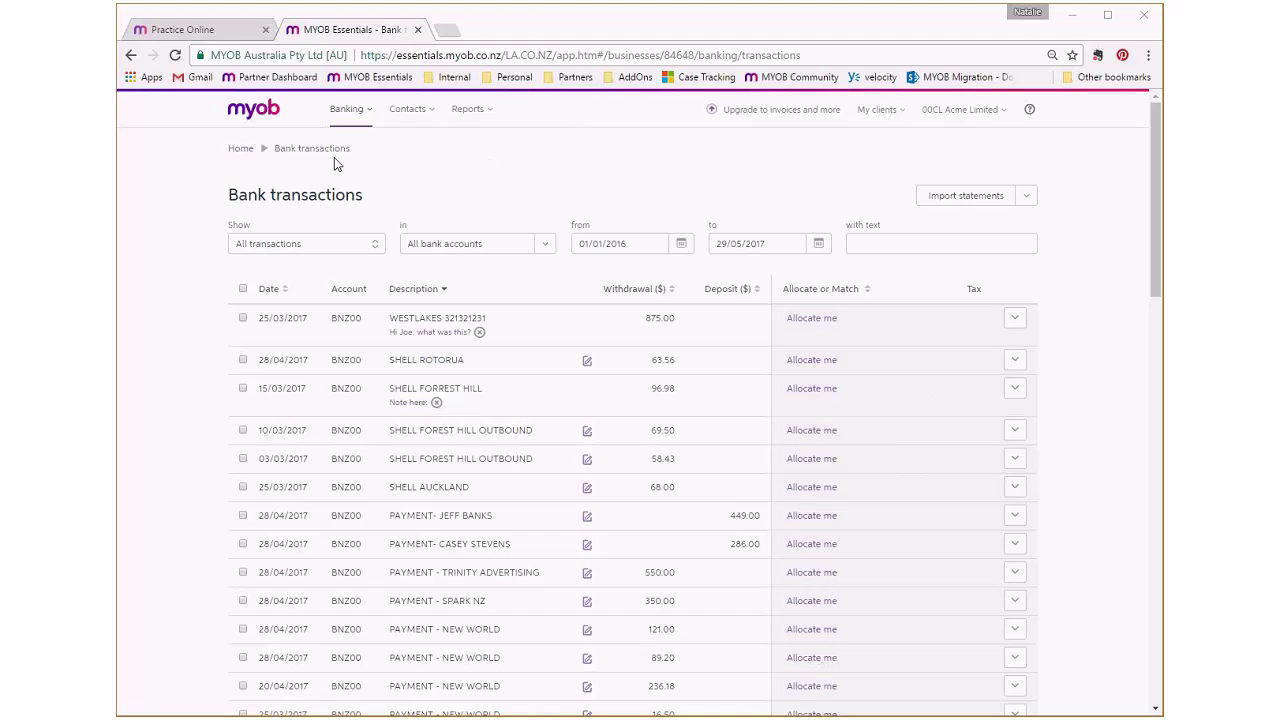
Sort the bank transactions by date, newest first, and keep the list showing all transactions.
left_click(271, 289)
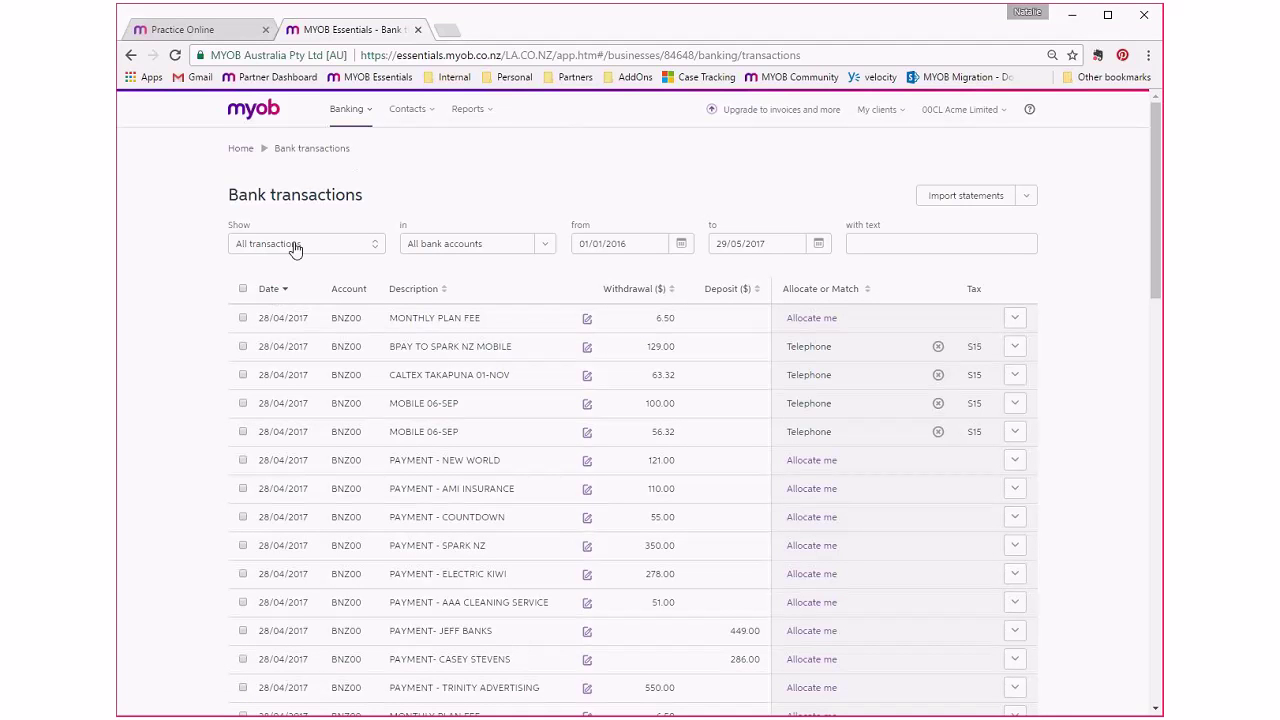
left_click(295, 246)
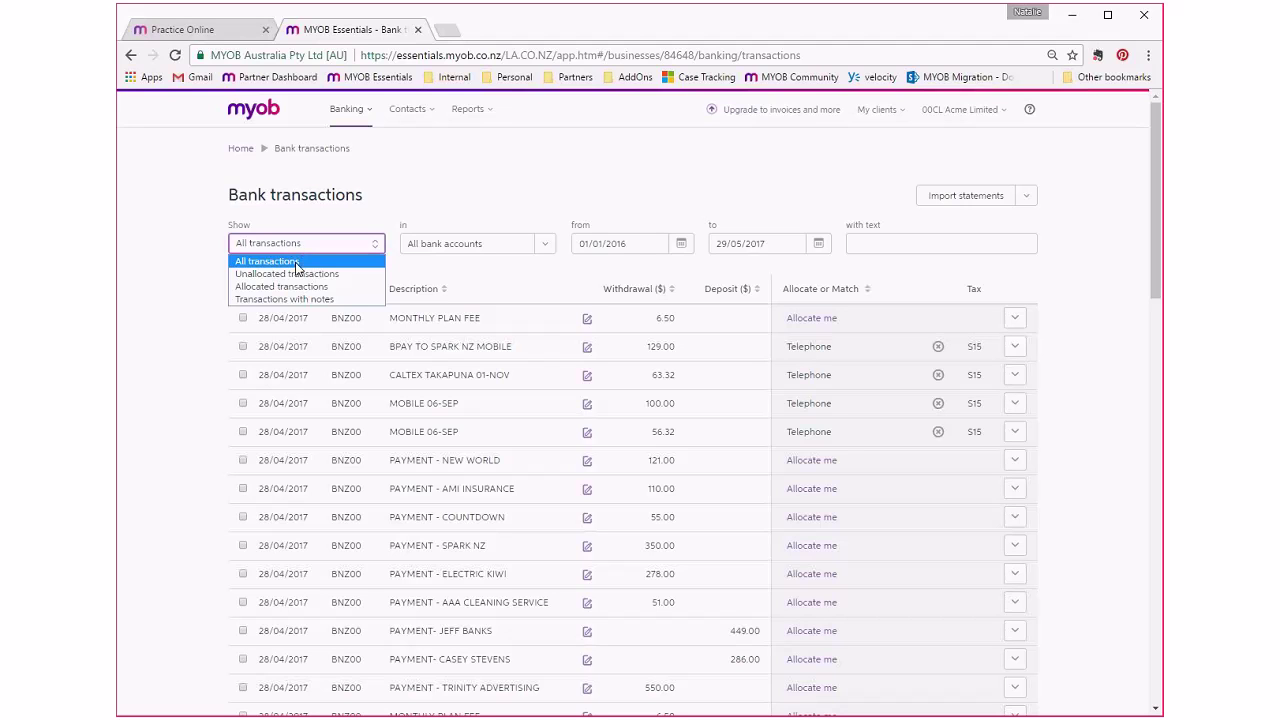
left_click(298, 264)
left_click(300, 246)
left_click(302, 262)
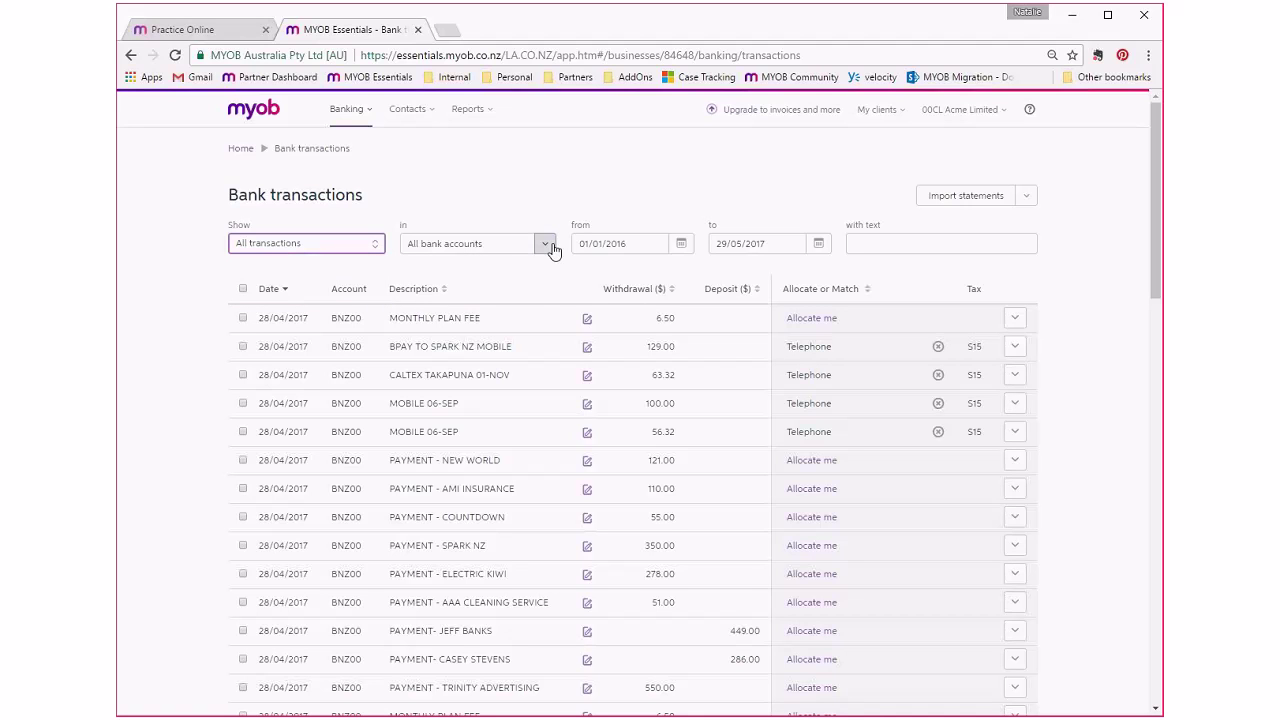
Filter the transactions to the BNZ00 account and switch back to all bank accounts.
left_click(548, 246)
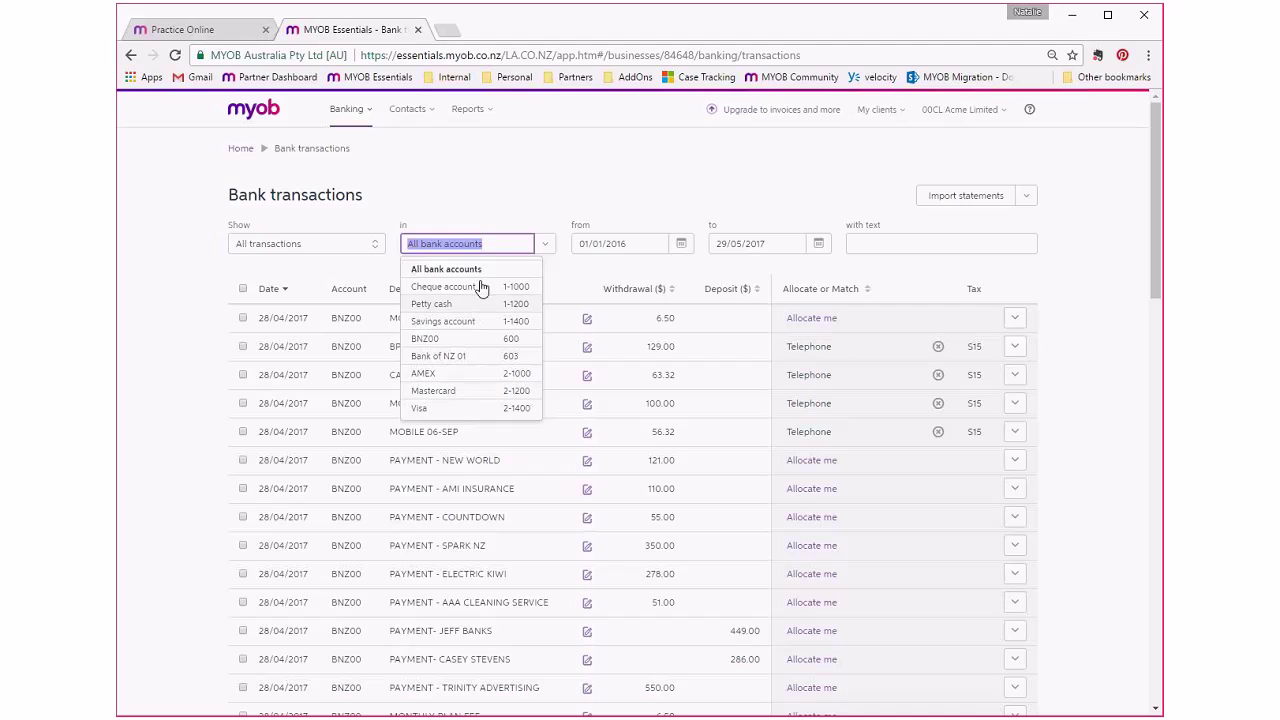
left_click(505, 246)
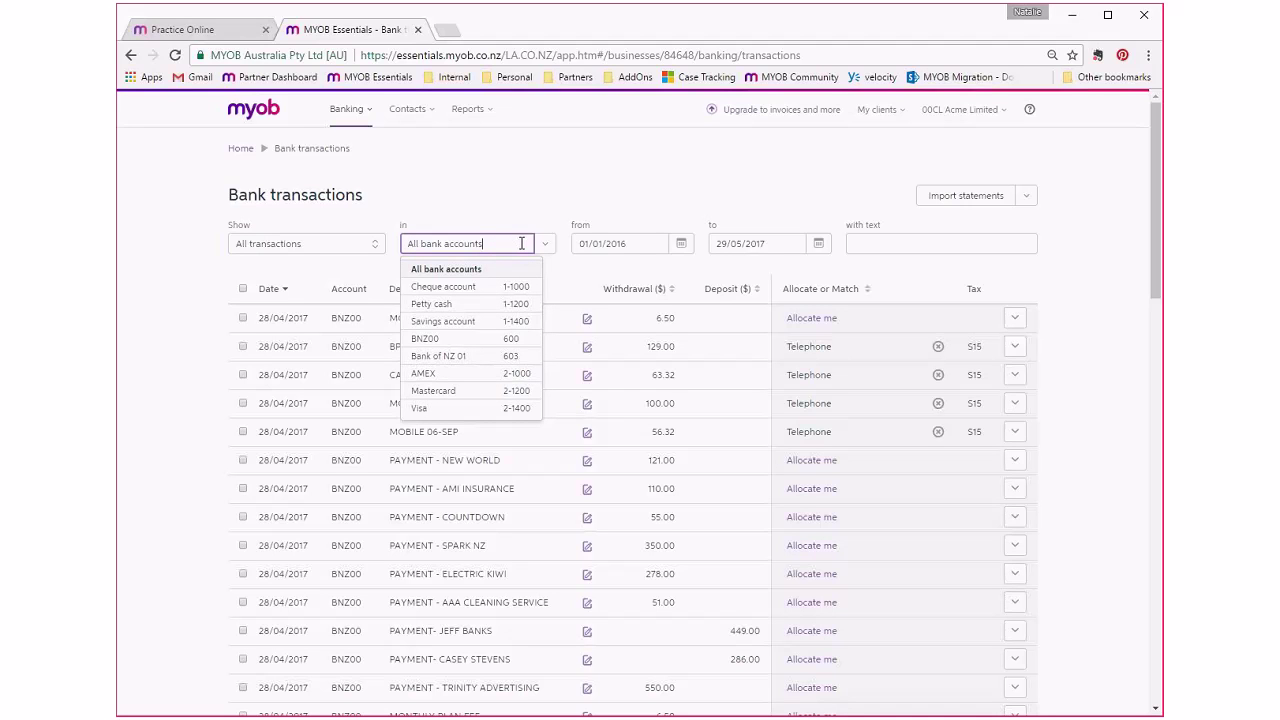
left_click(468, 339)
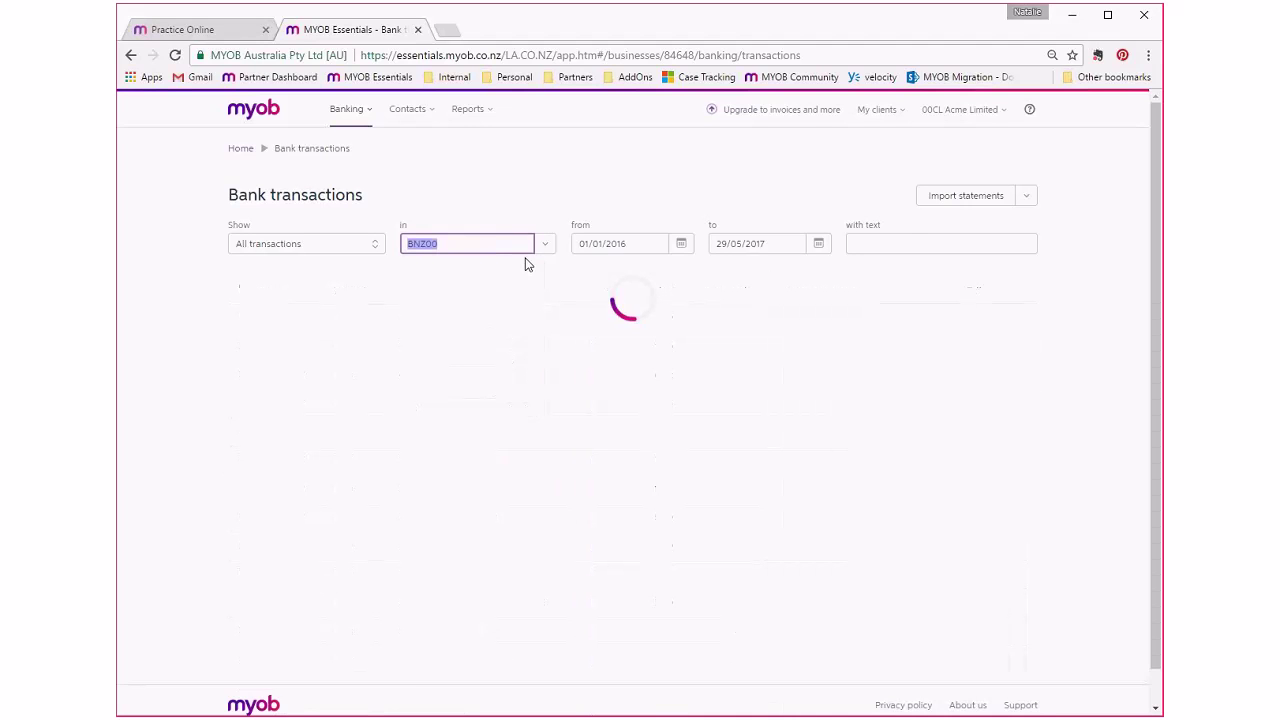
left_click(540, 250)
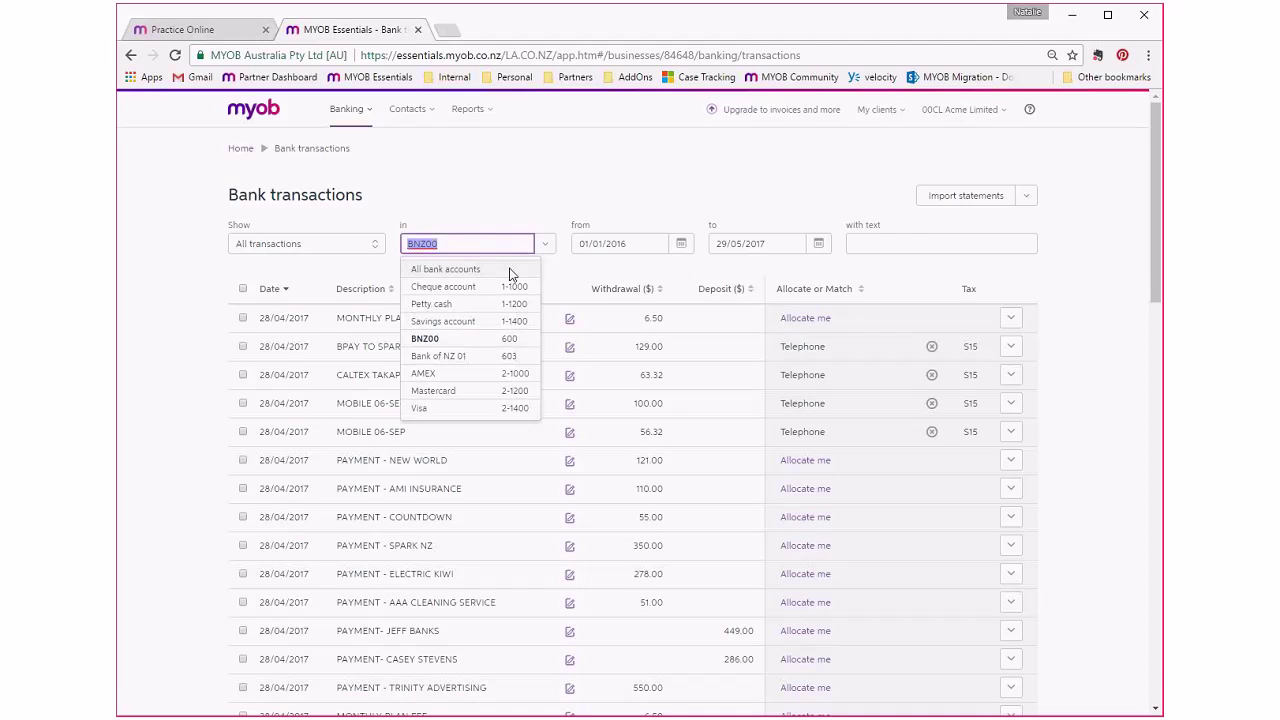
left_click(510, 273)
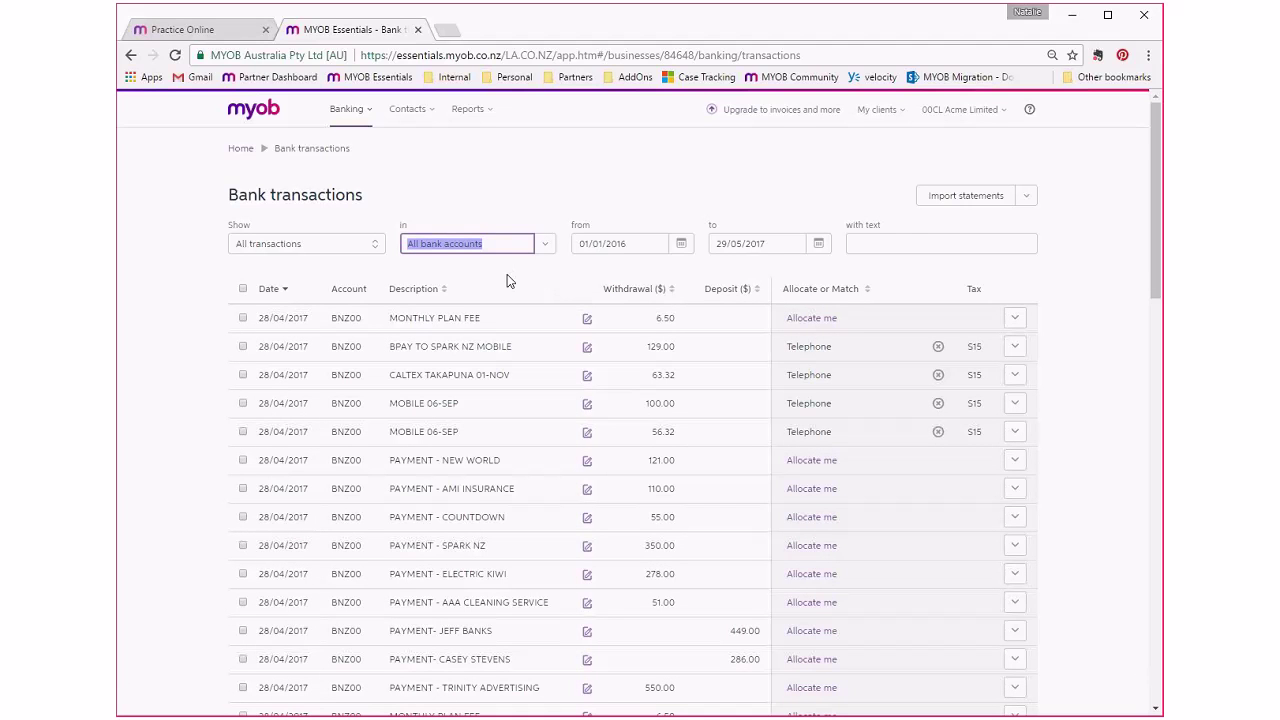
left_click(681, 246)
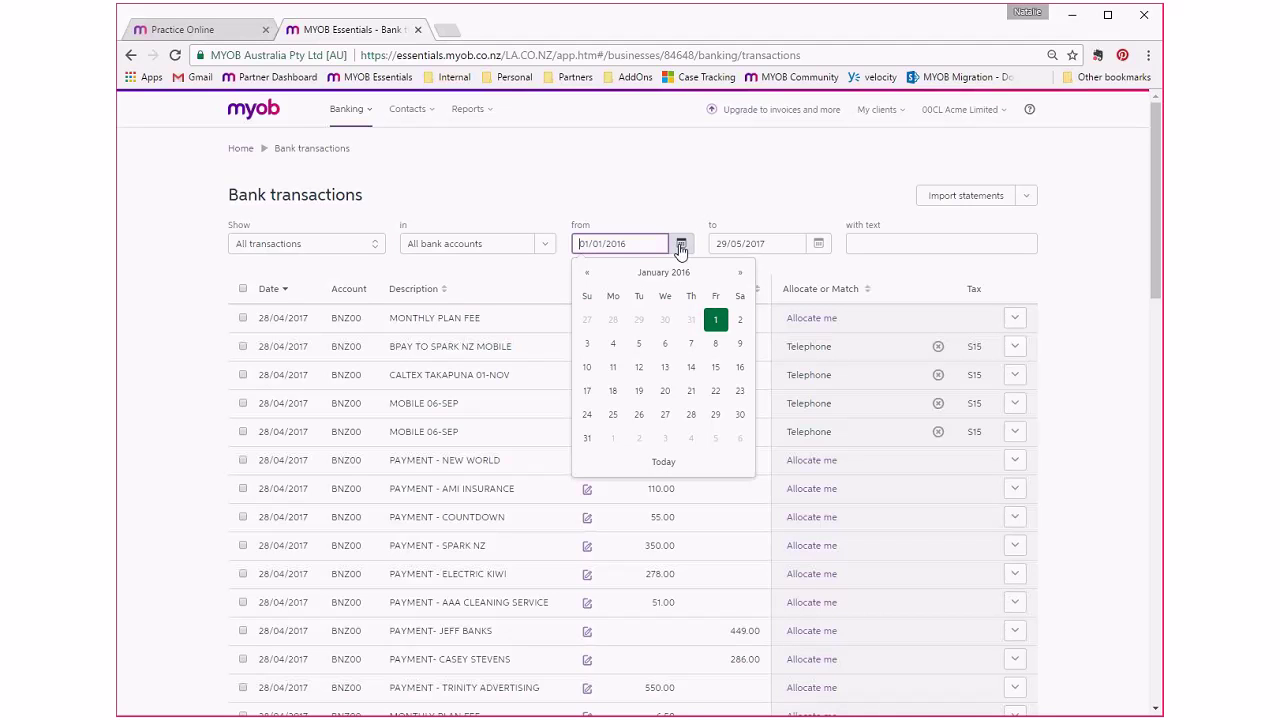
left_click(714, 189)
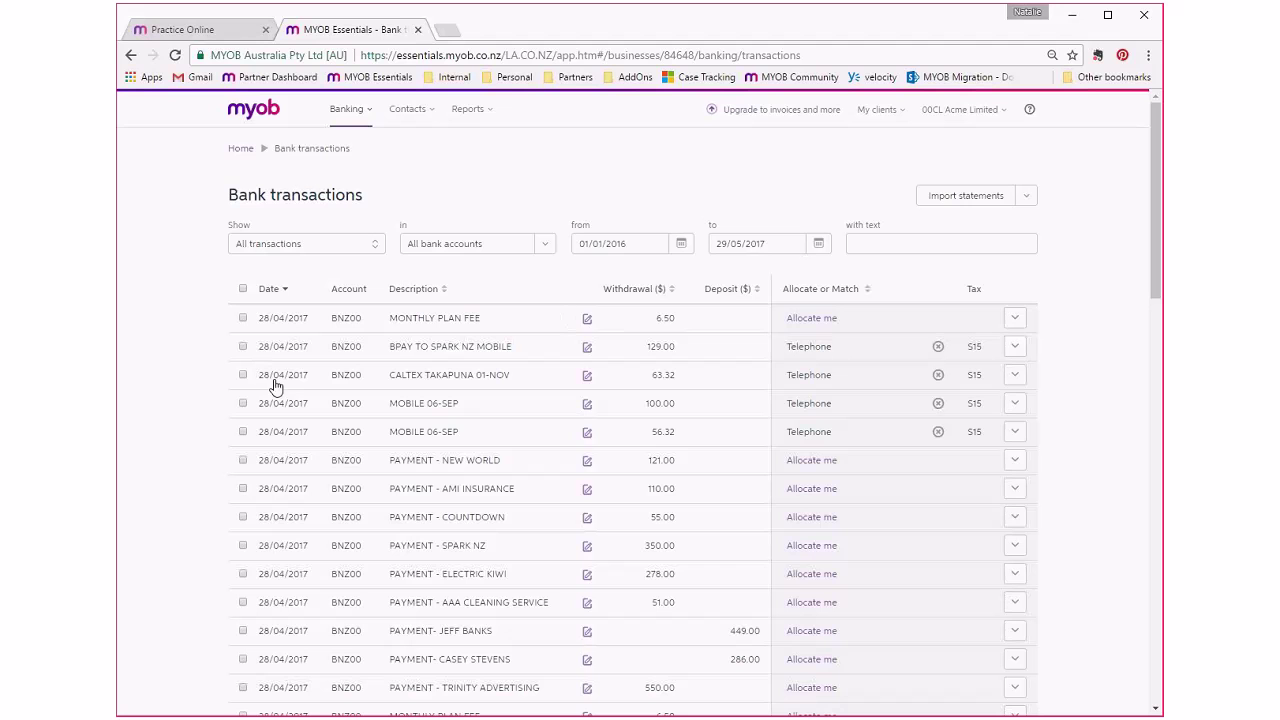
Sort the transactions by date, oldest first, and unallocate all the listed ones together.
left_click(270, 290)
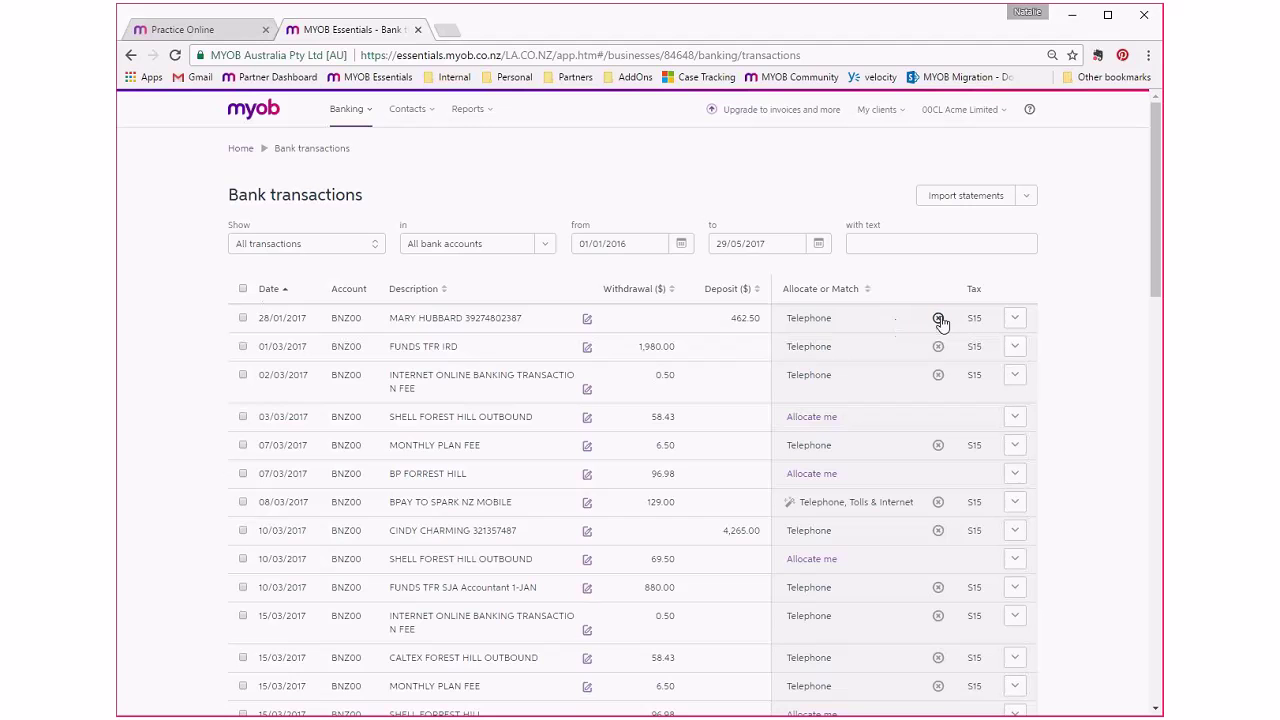
left_click(242, 288)
left_click(316, 292)
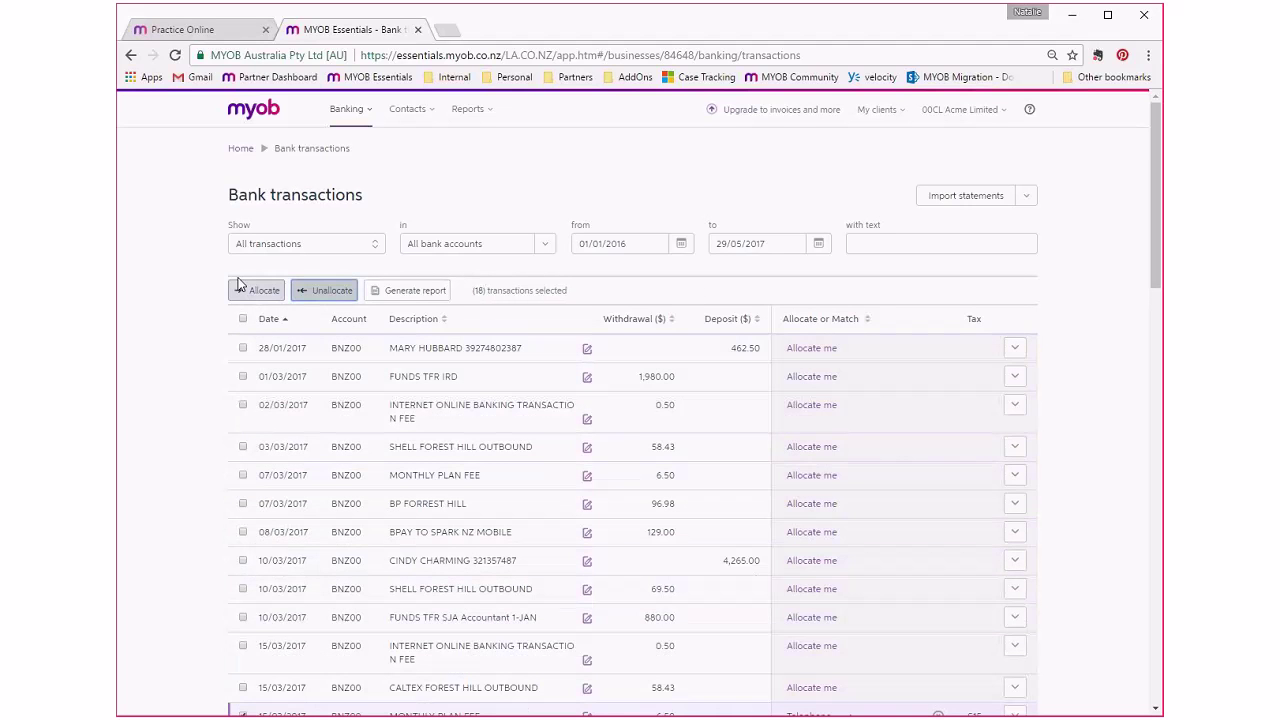
With all transactions shown, sort the list by date, description, withdrawal and finally deposit amount, largest deposits first.
left_click(300, 244)
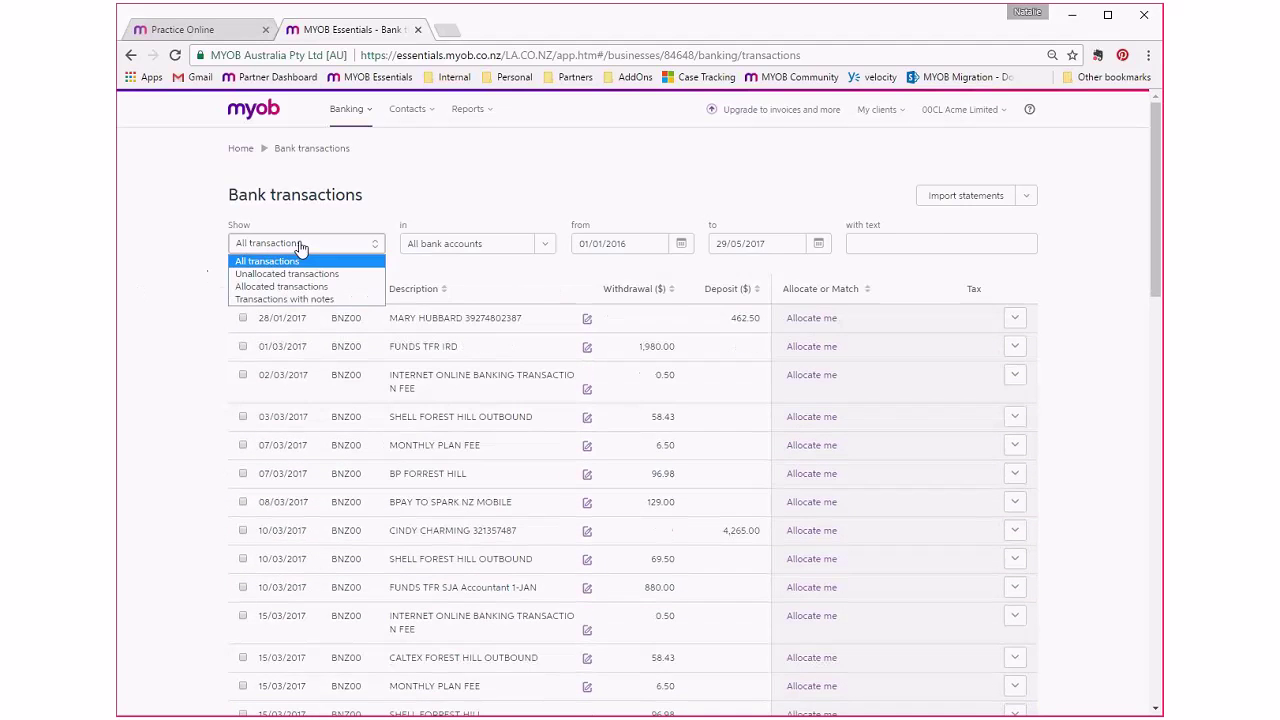
left_click(301, 261)
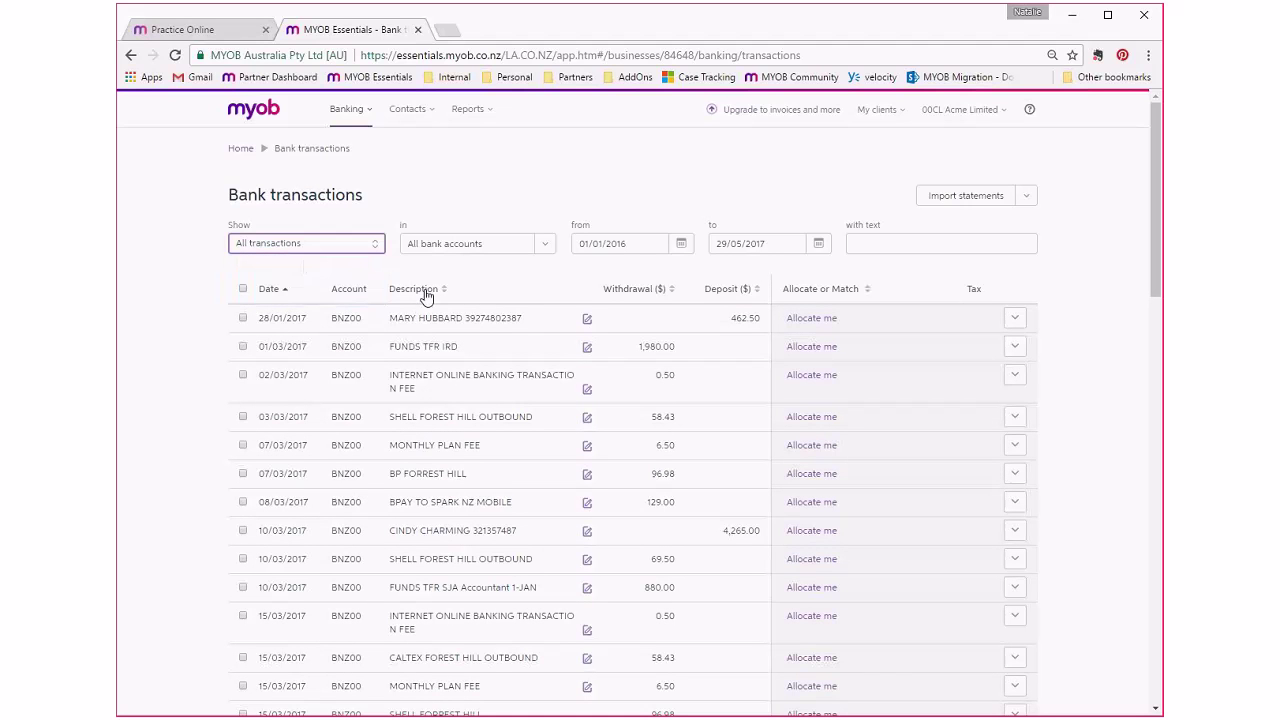
left_click(274, 294)
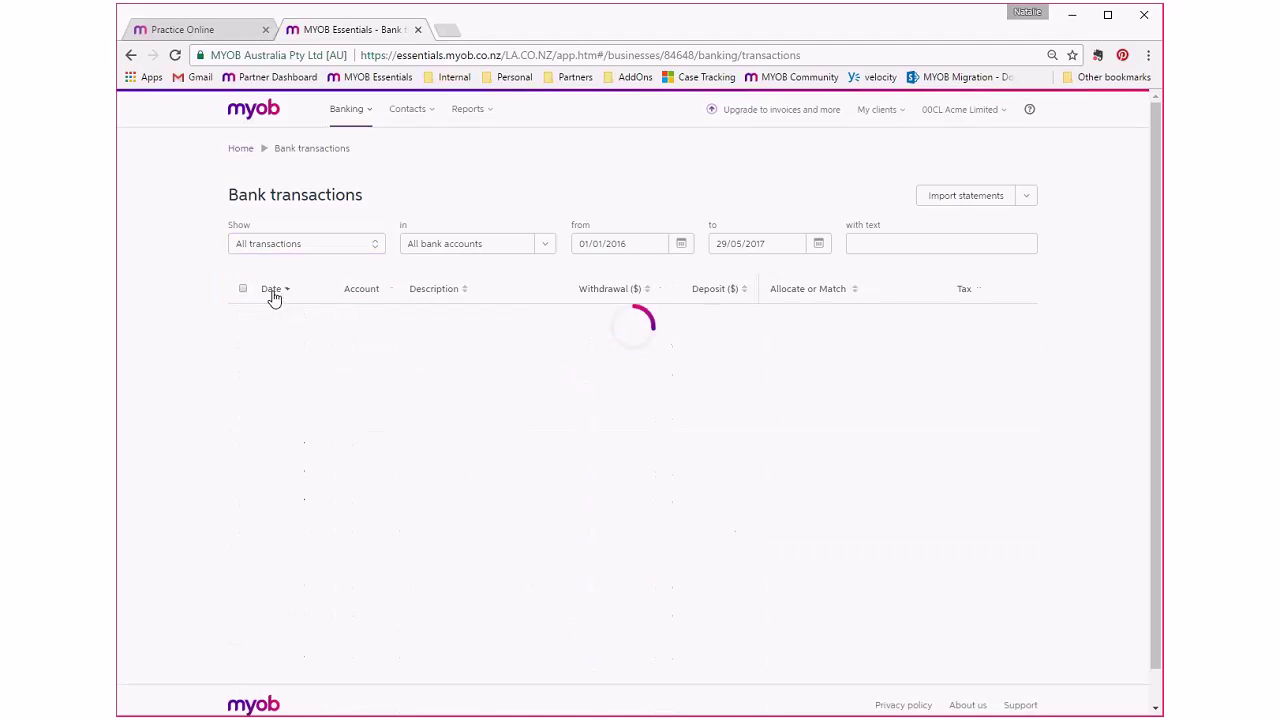
left_click(416, 295)
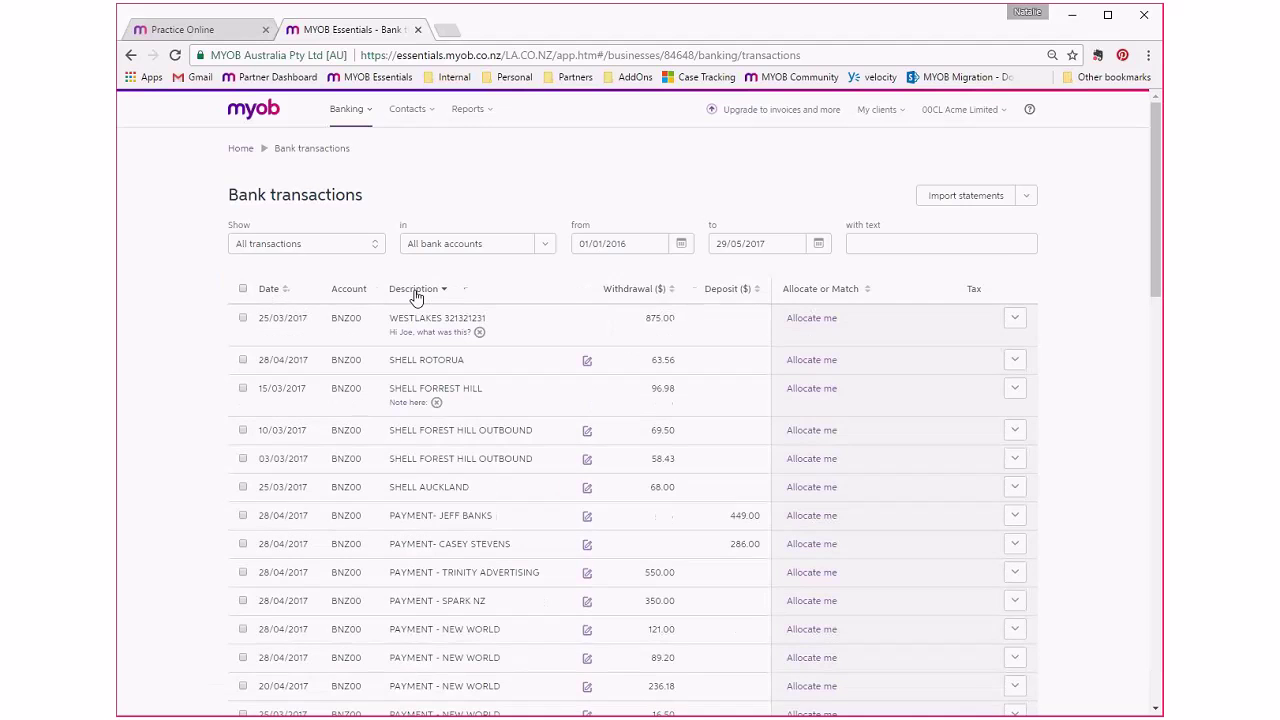
left_click(655, 292)
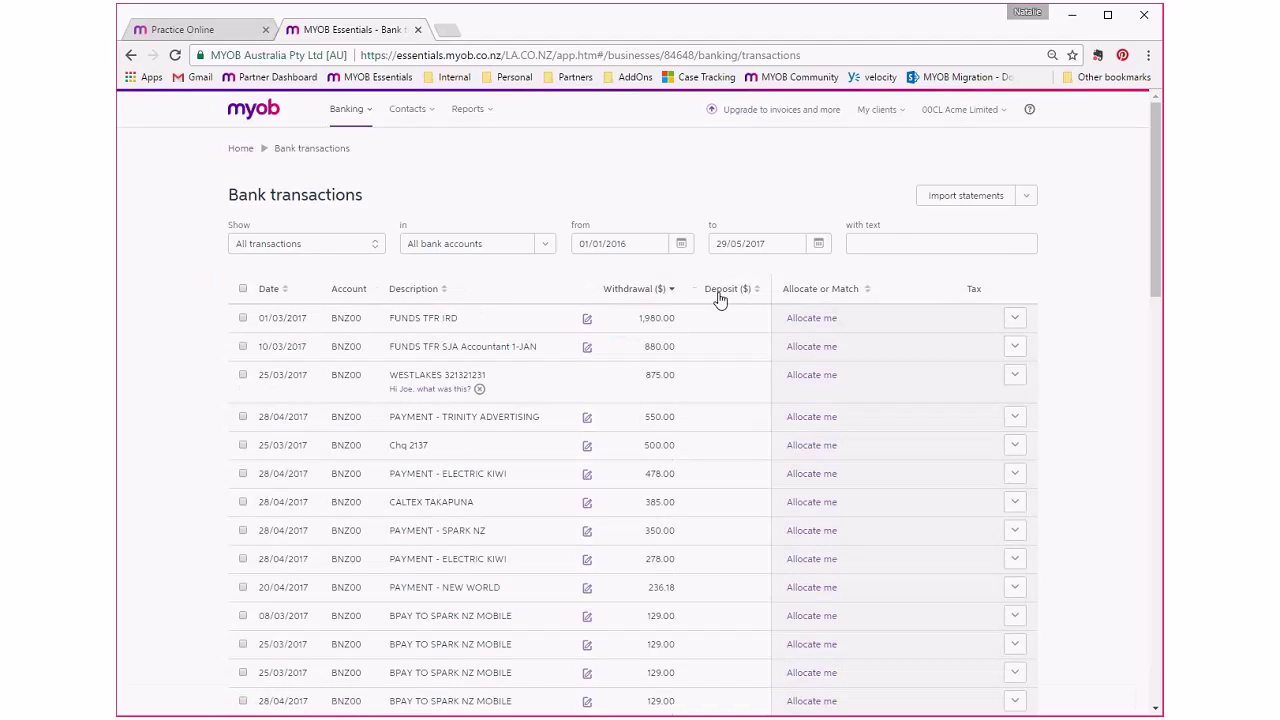
left_click(724, 292)
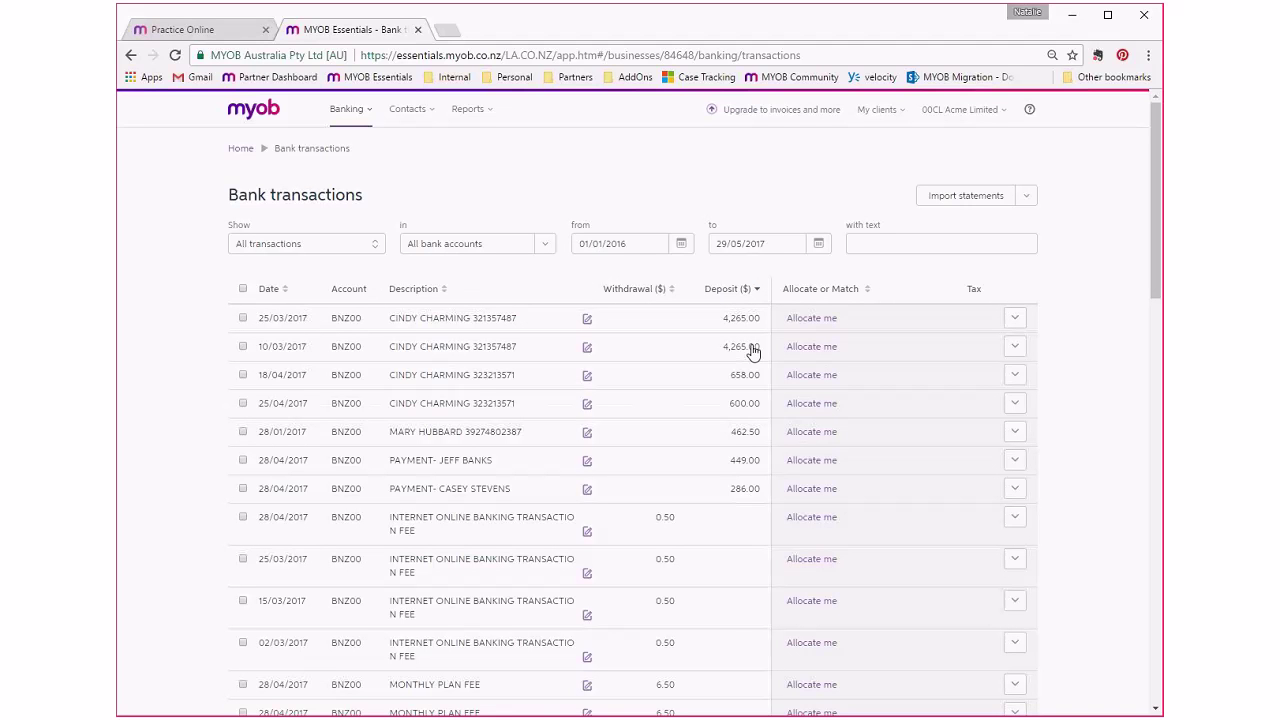
Allocate the 25/03/2017 deposit of 4,265.00 to the Sales - Bar account.
left_click(822, 318)
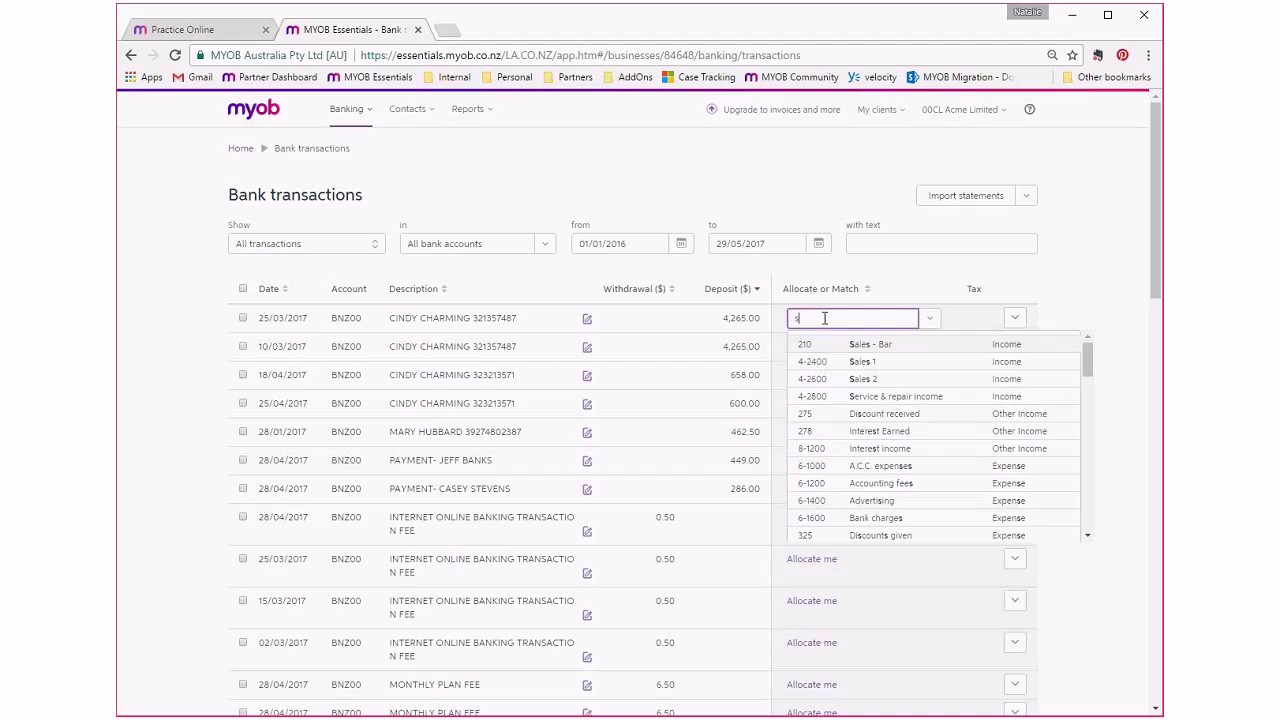
type("sal")
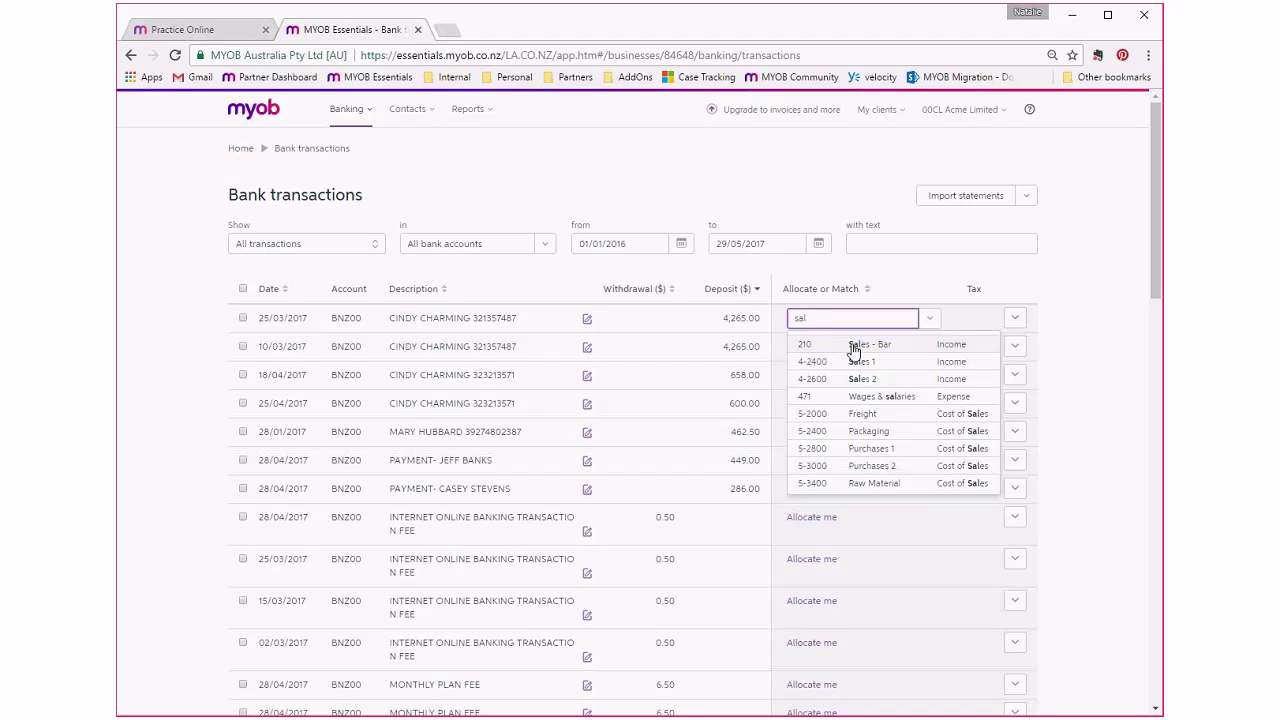
left_click(841, 346)
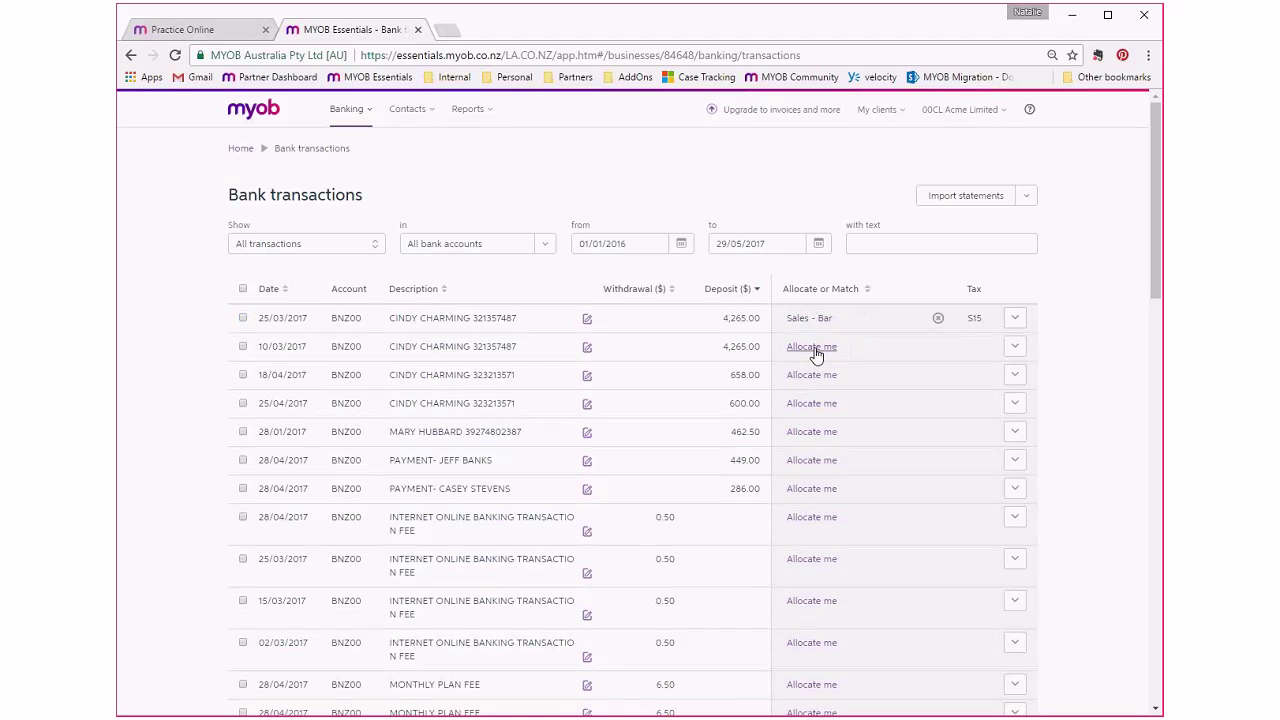
Allocate the 10/03/2017 deposit of 4,265.00 to the Sales 1 account.
left_click(816, 347)
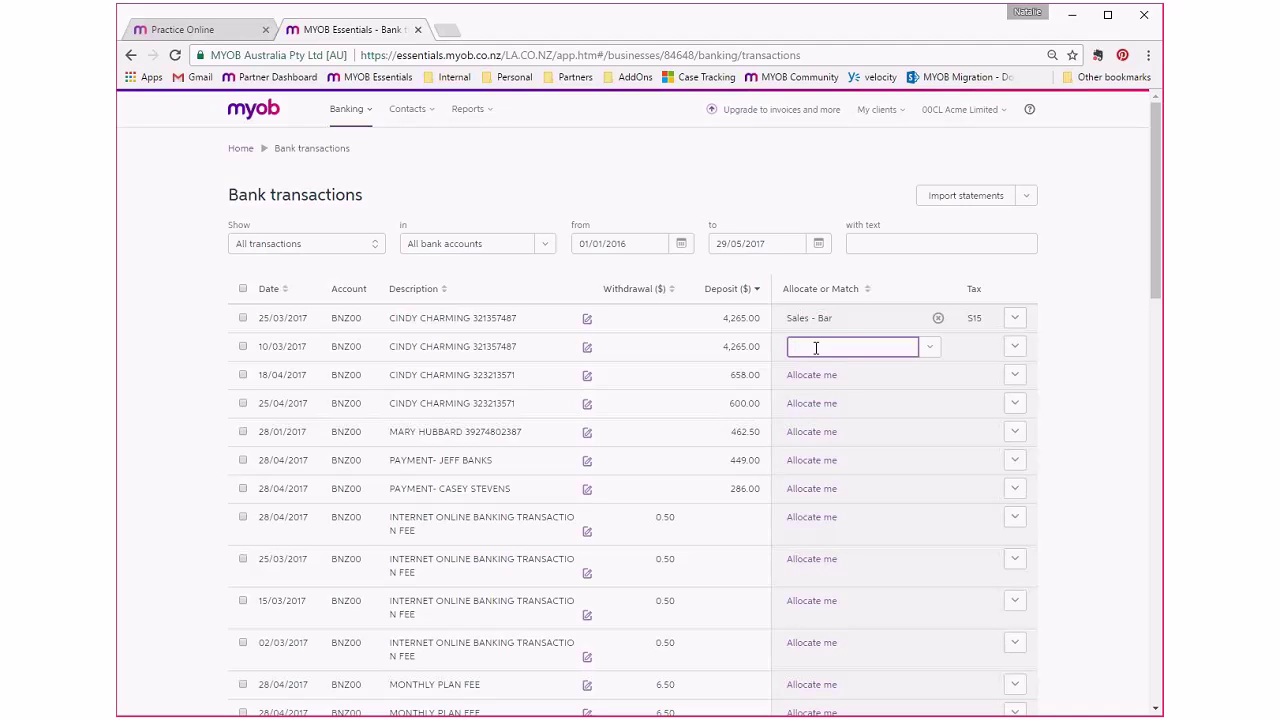
type("210")
key("BackSpace")
key("BackSpace")
key("BackSpace")
type("s")
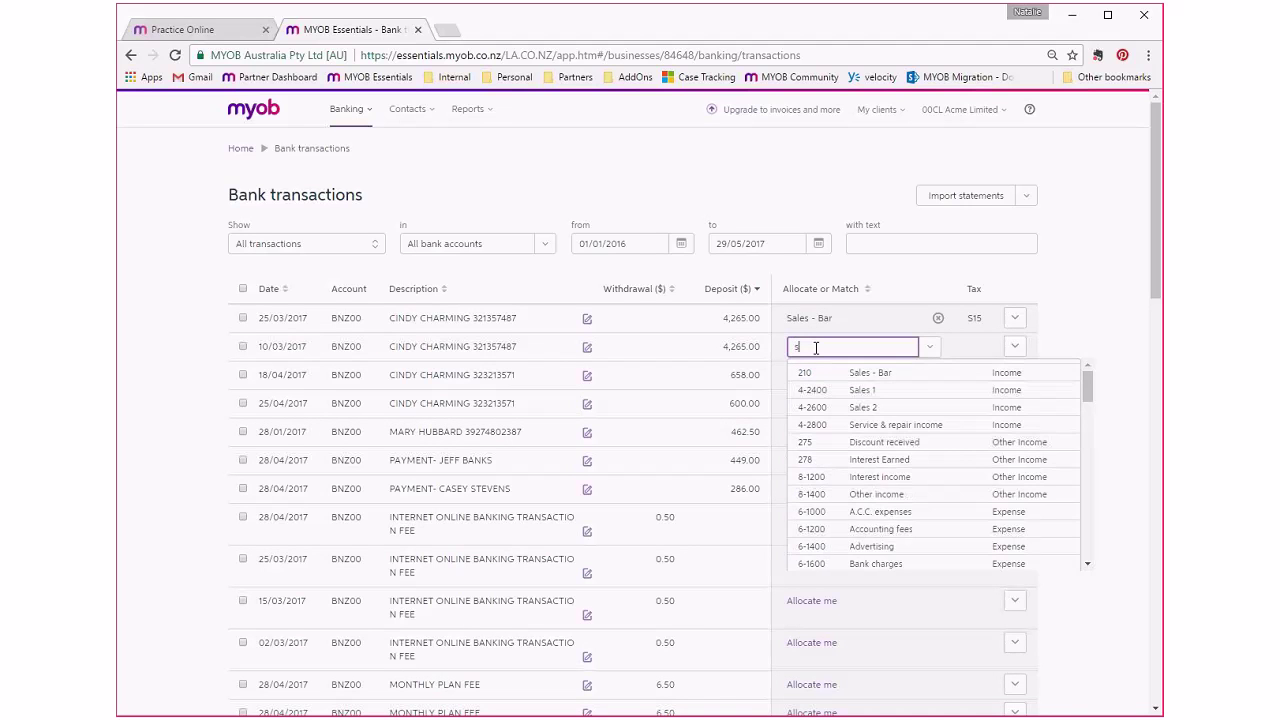
type("ales")
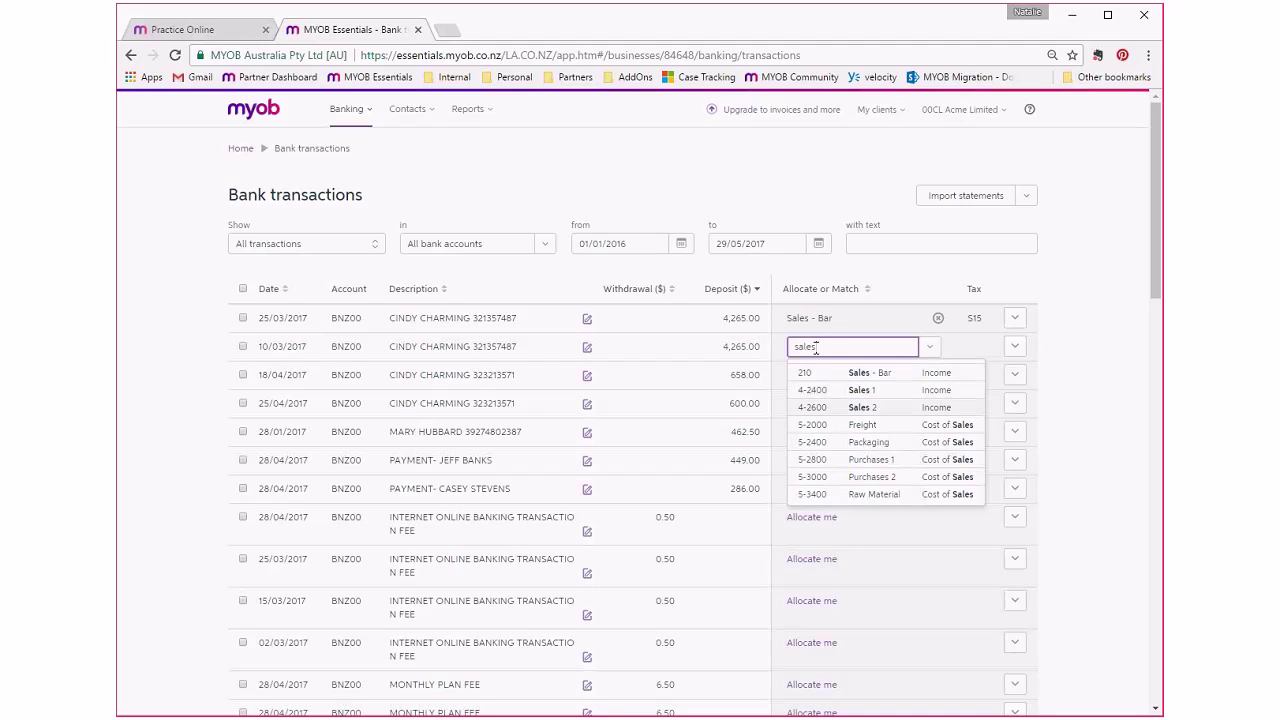
key("Down")
key("Return")
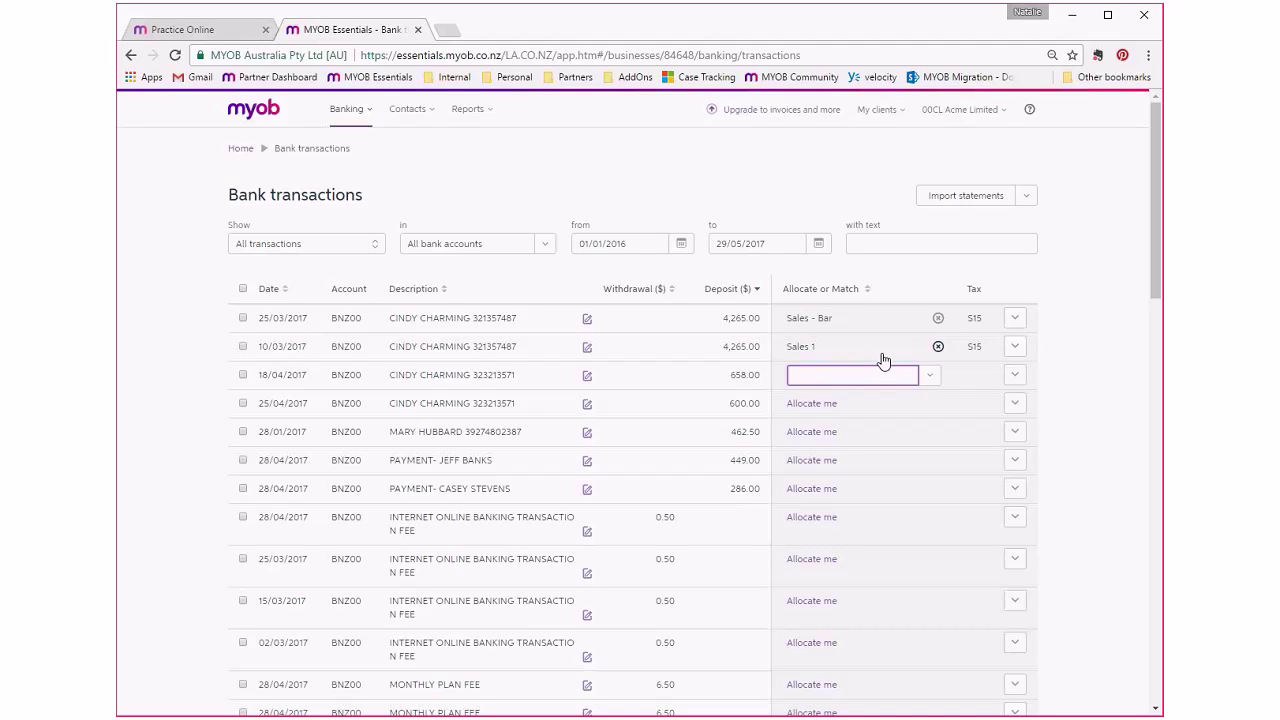
Repeat the Sales 1 allocation on the next five deposits, from 658.00 down to 286.00.
key("plus")
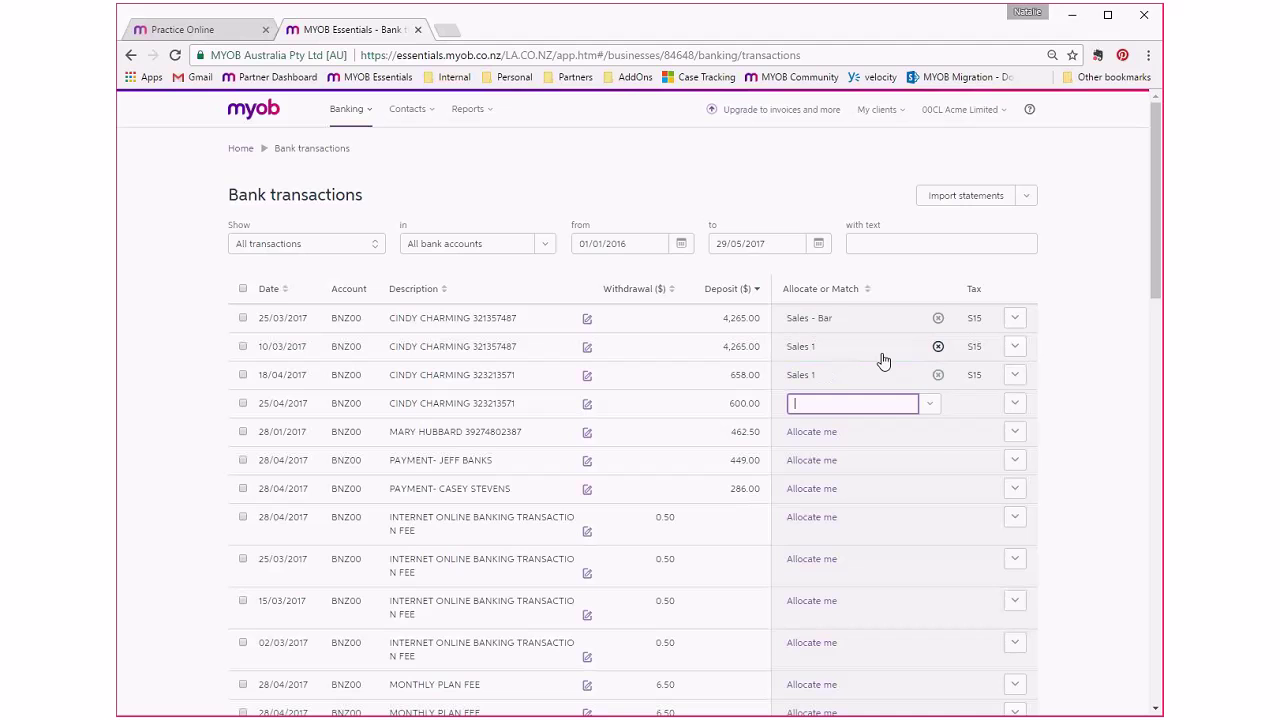
key("plus")
key("plus")
key("plus")
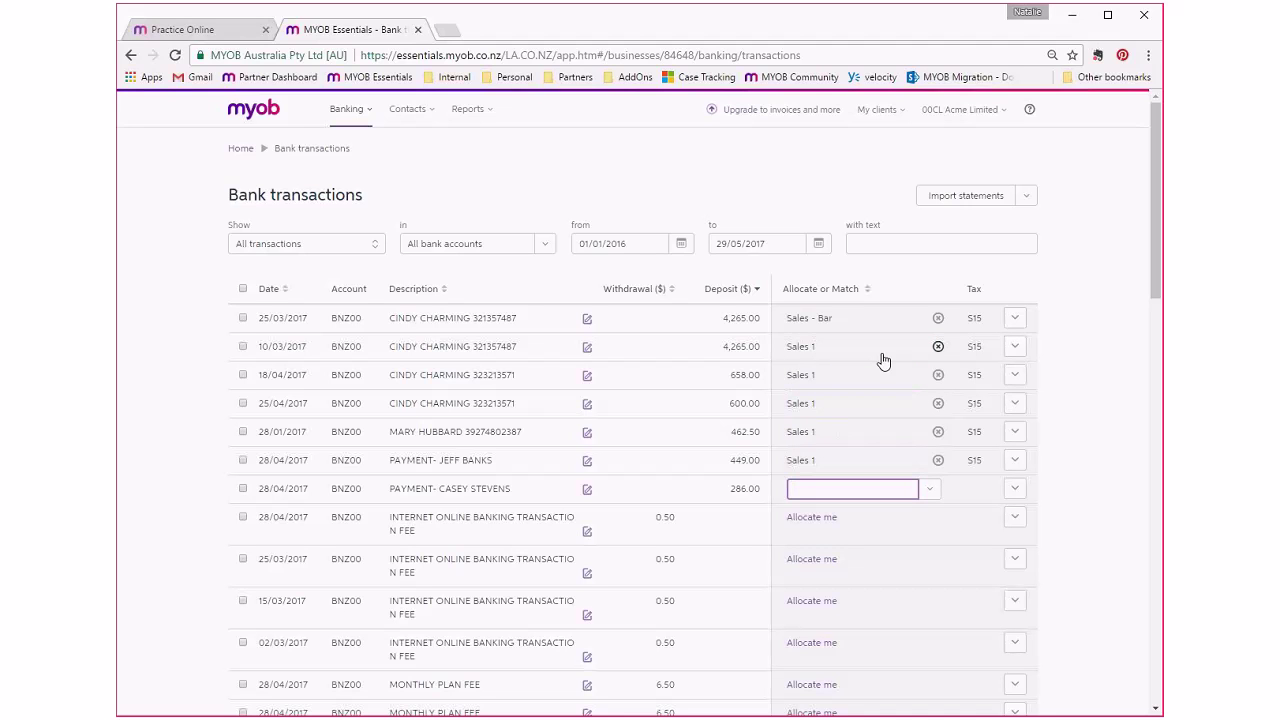
key("plus")
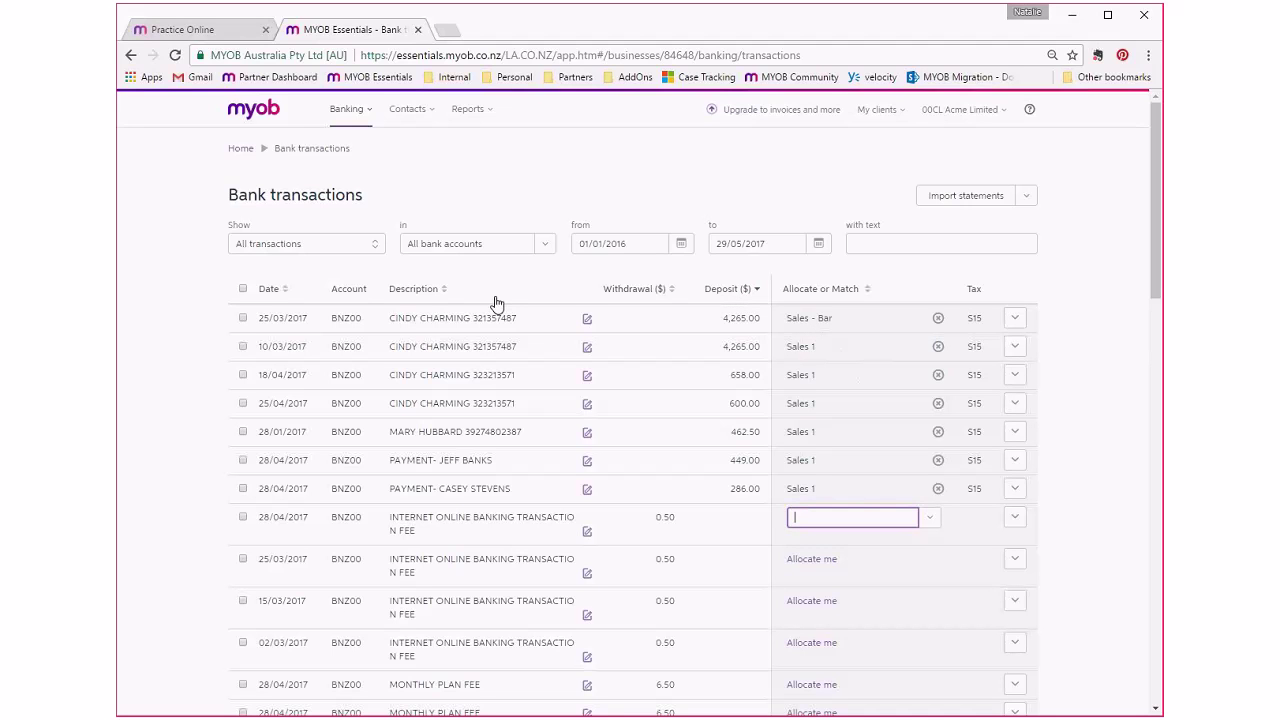
Remove the Sales - Bar allocation from the 25/03/2017 deposit and reallocate it to Sales 1.
left_click(938, 319)
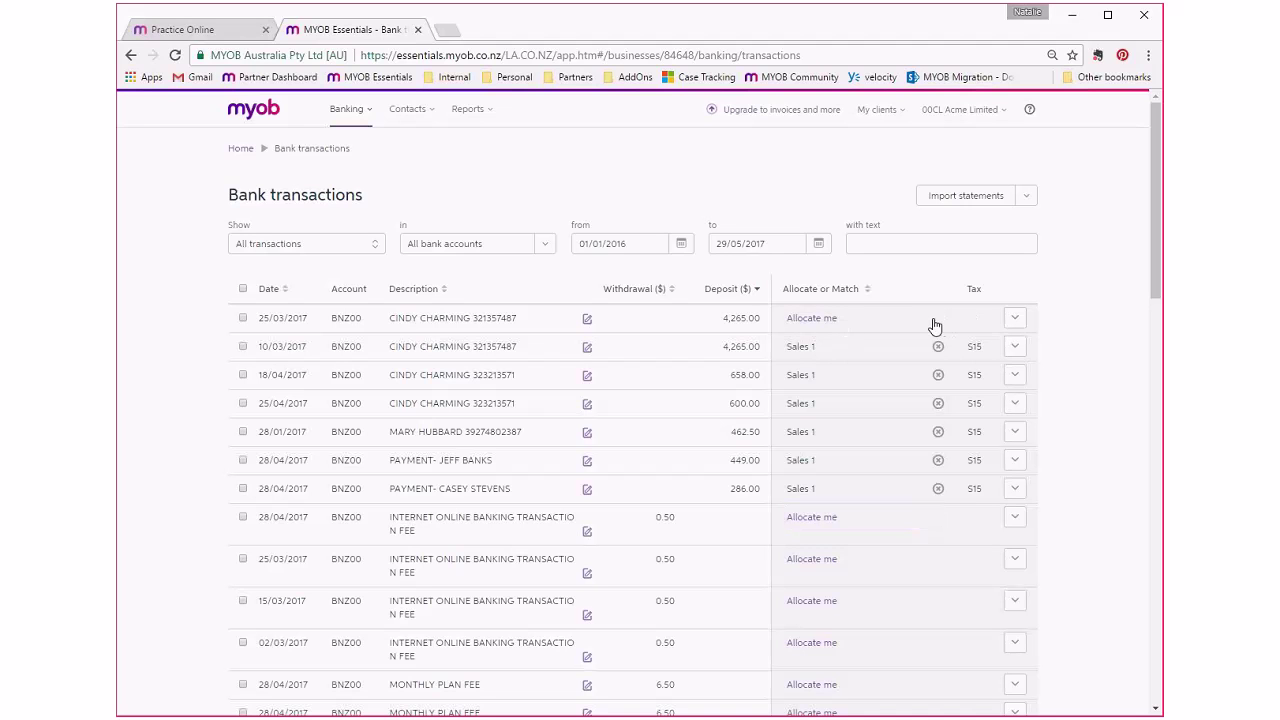
left_click(828, 320)
type("sales")
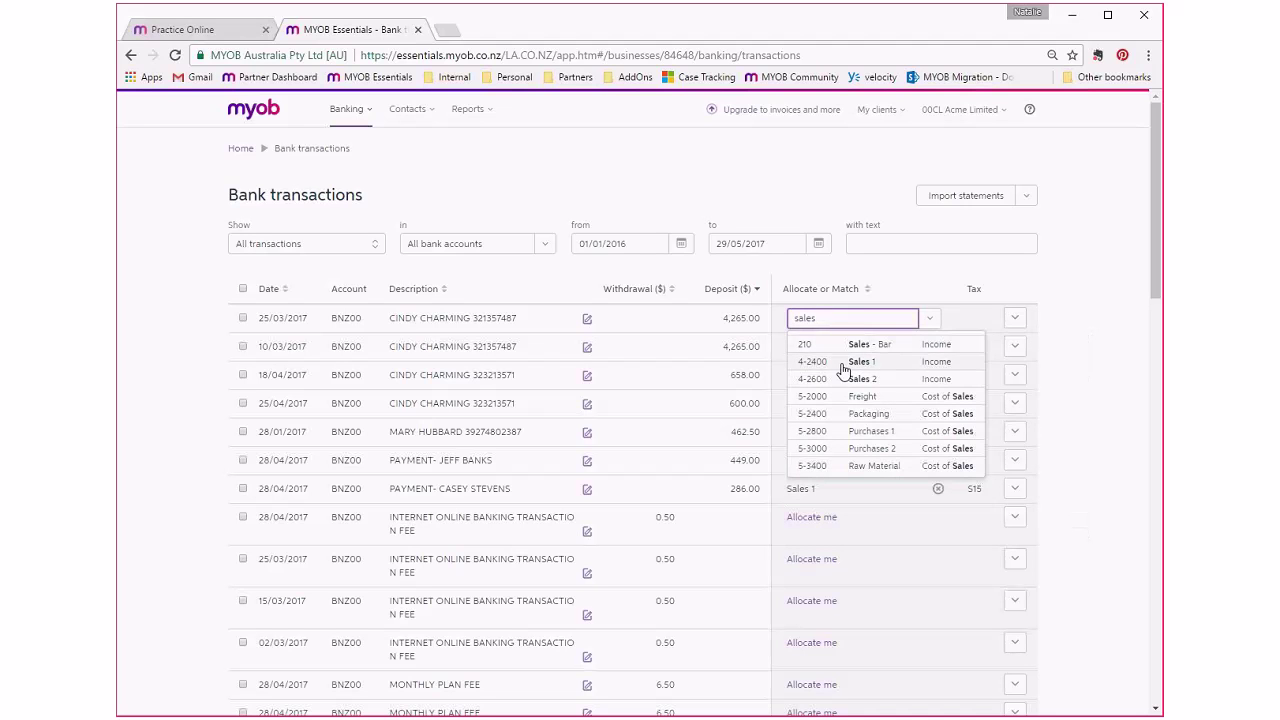
left_click(842, 363)
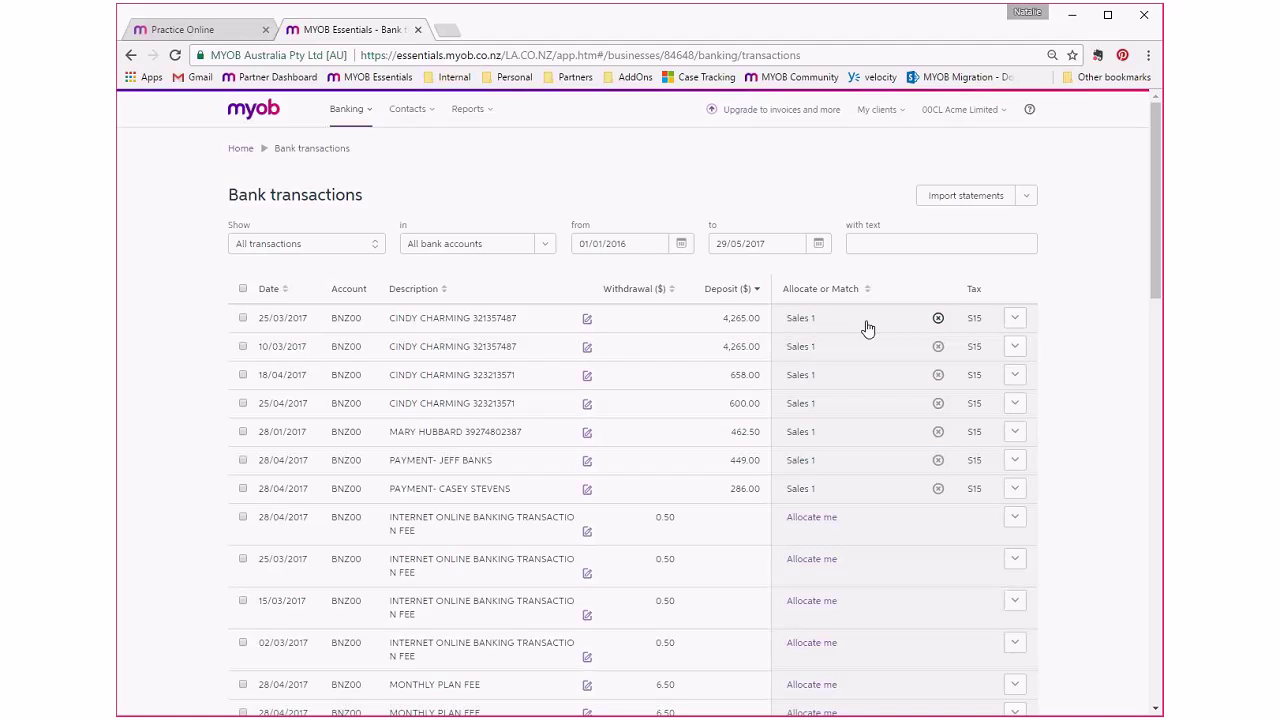
Sort the transactions by description in ascending order and allocate the 08/03/2017 BPAY TO SPARK NZ MOBILE withdrawal to Telephone.
left_click(421, 292)
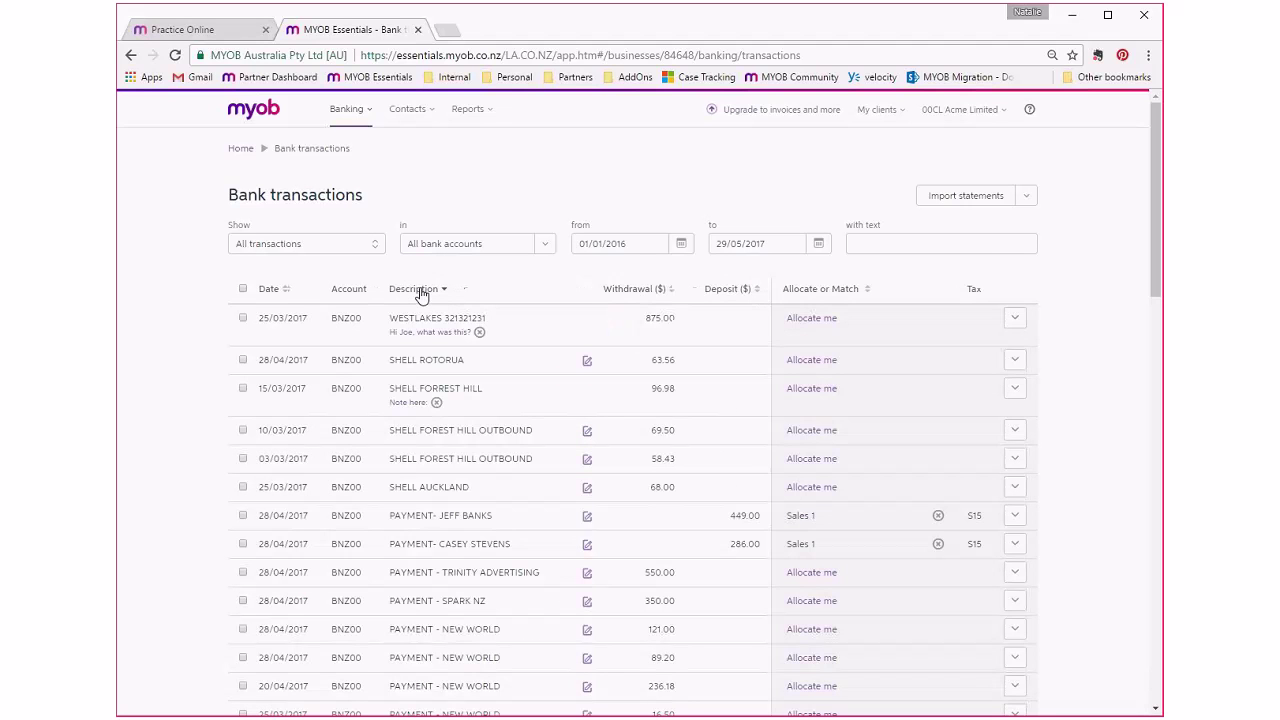
left_click(422, 291)
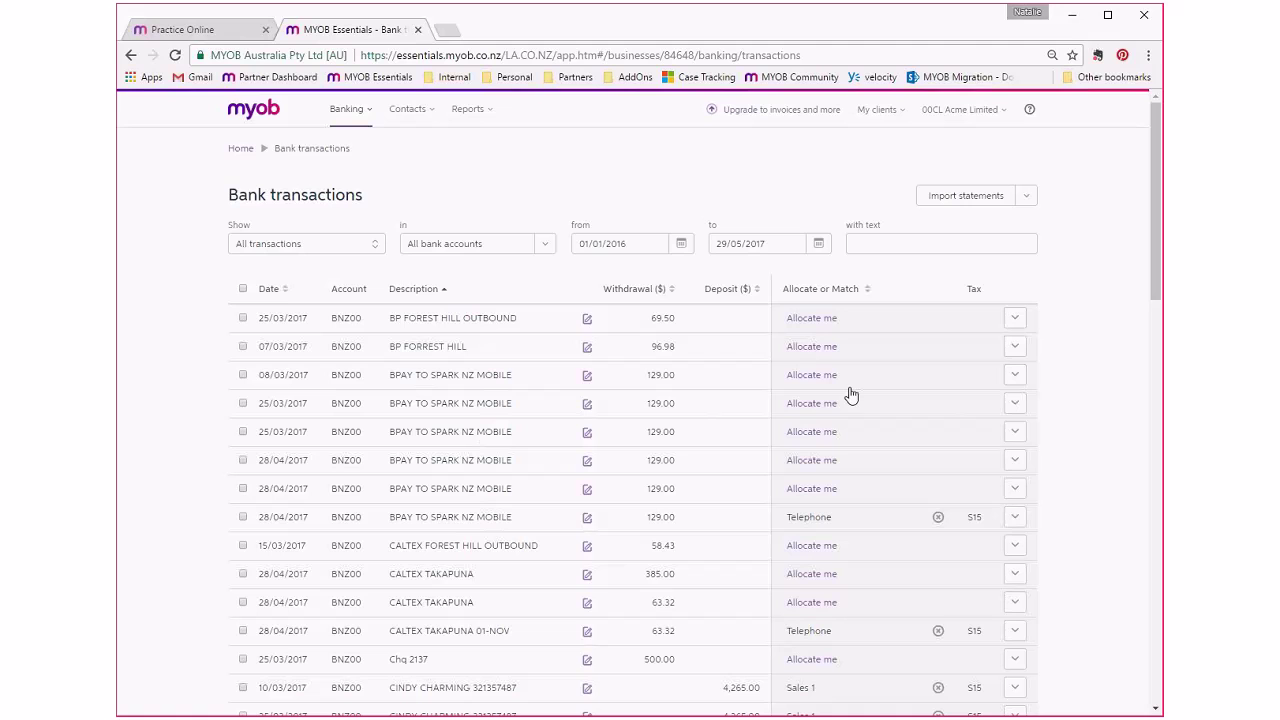
left_click(814, 377)
type("t")
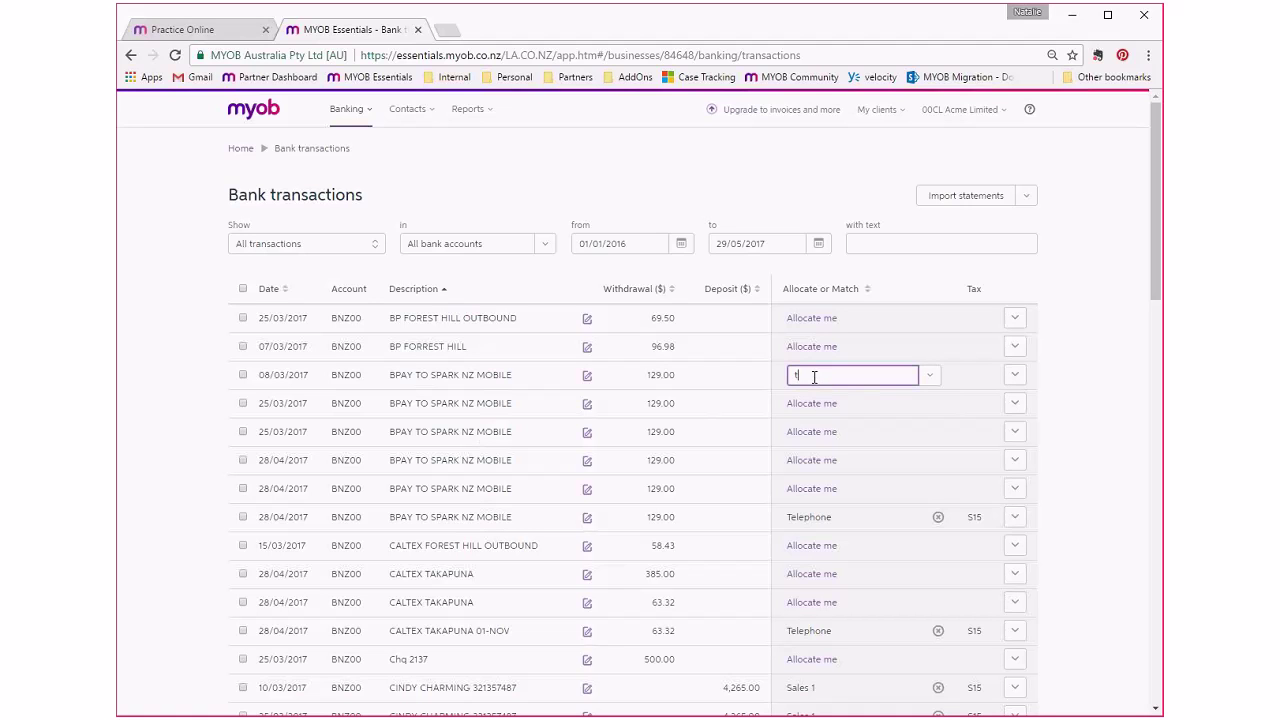
type("ele")
key("Return")
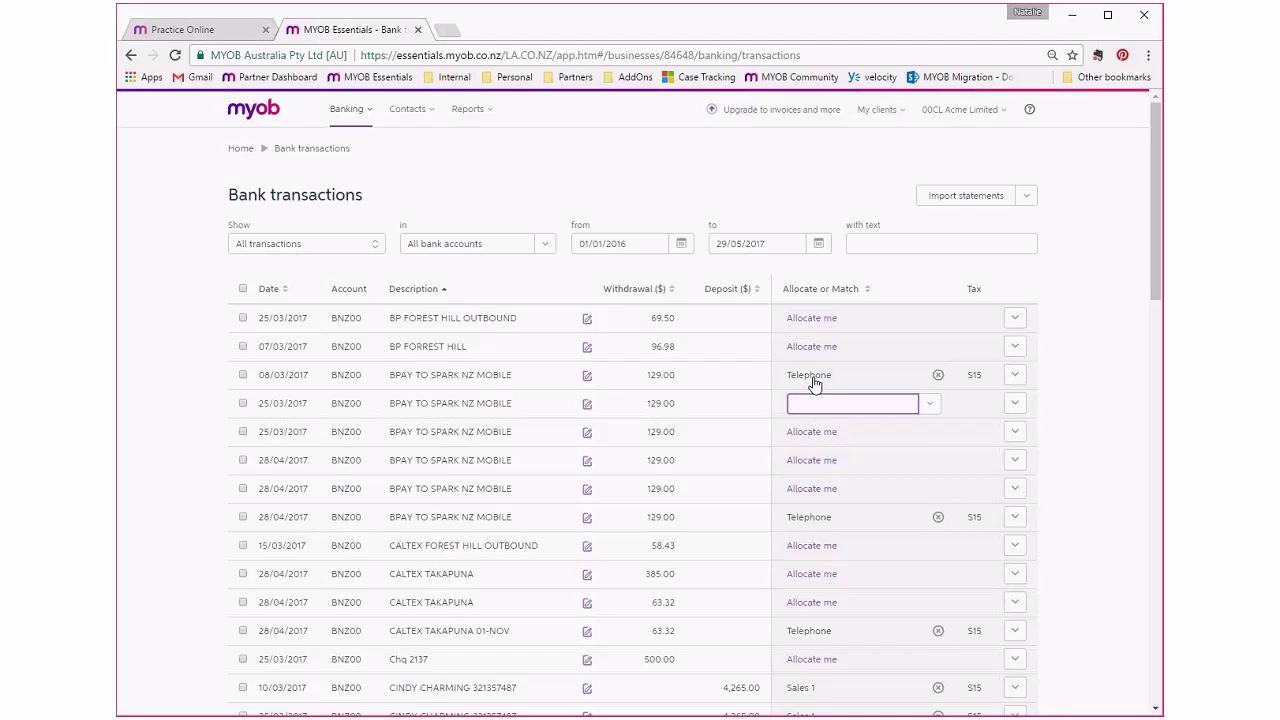
Remove the Telephone allocation from the 08/03/2017 BPAY TO SPARK NZ MOBILE withdrawal and start creating a rule from that transaction.
left_click(937, 375)
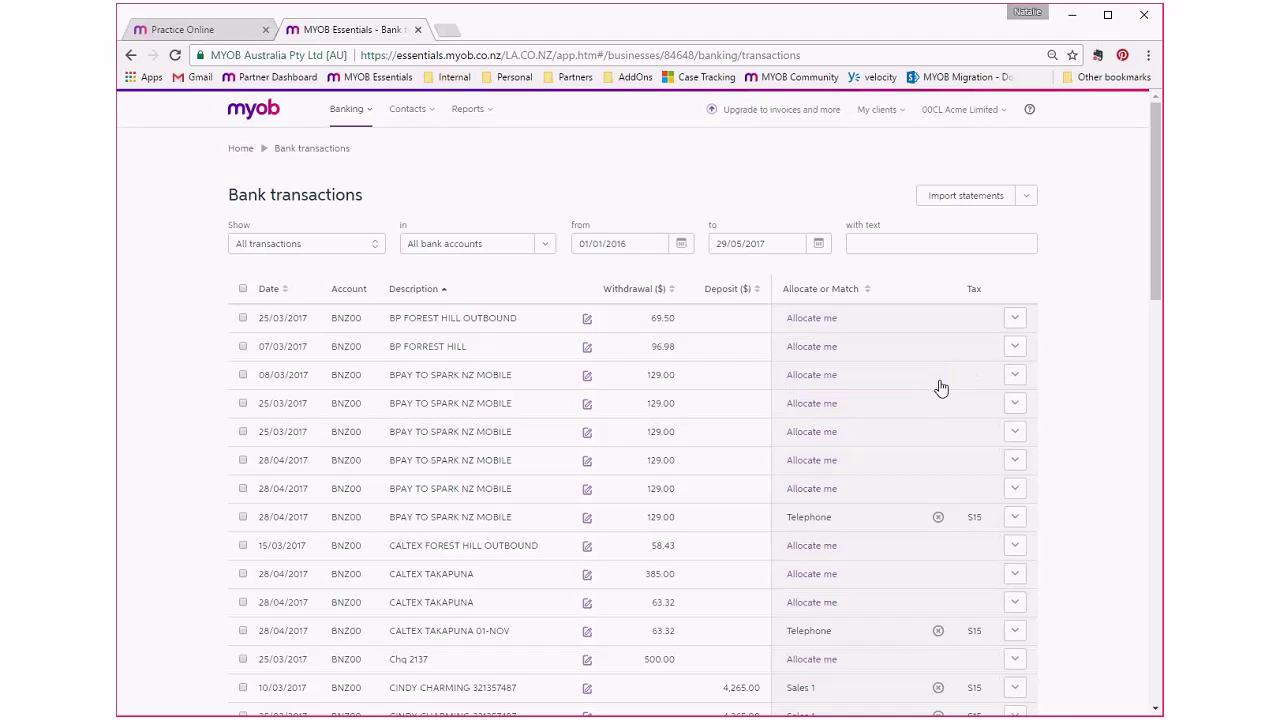
left_click(1015, 377)
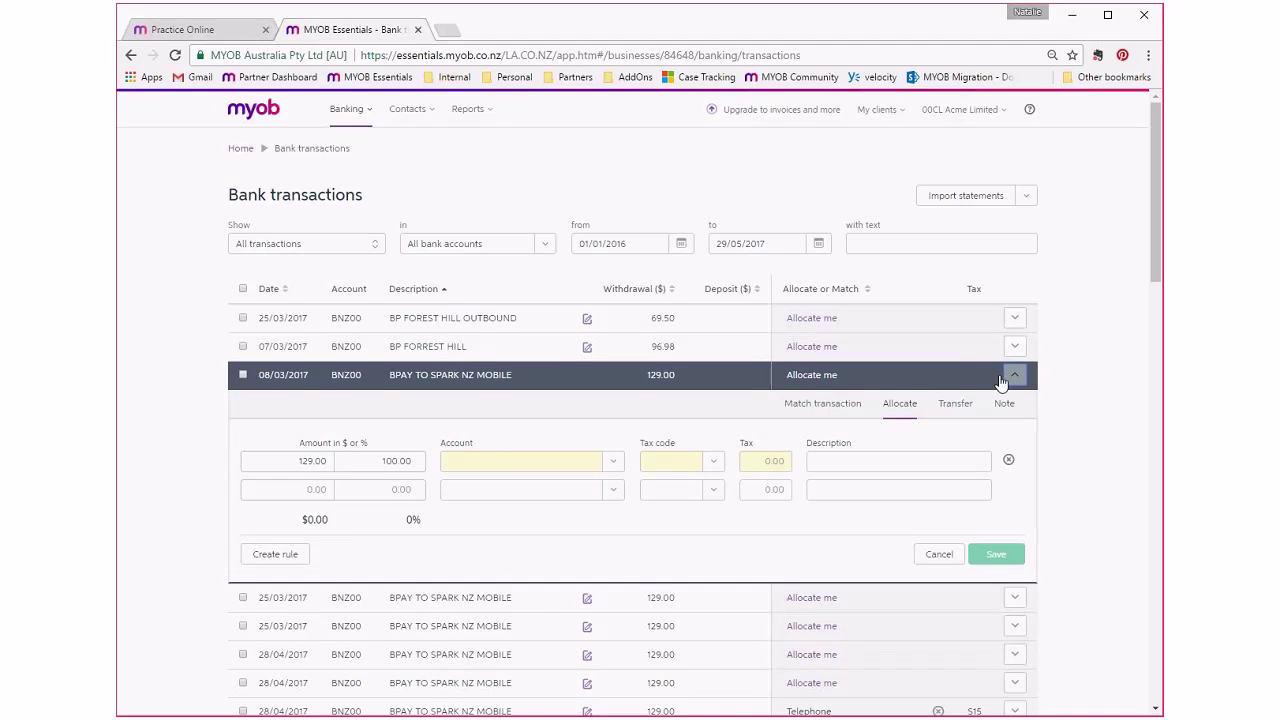
left_click(1014, 377)
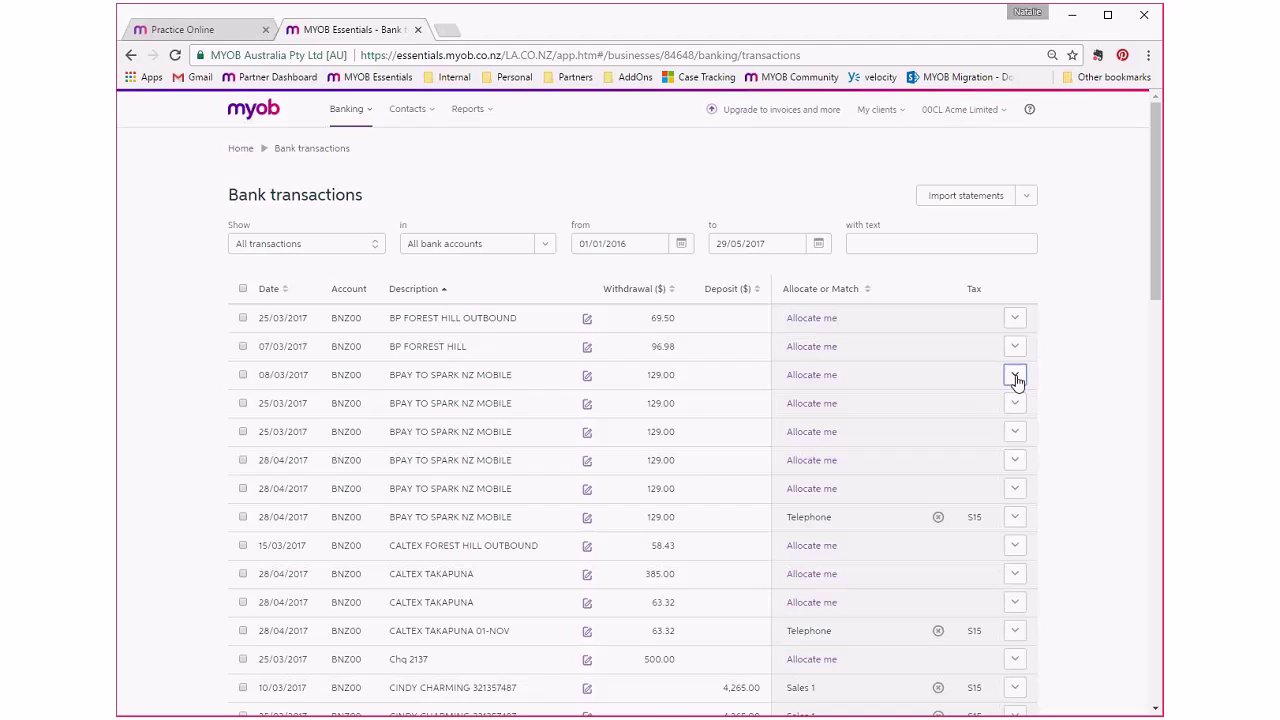
left_click(1015, 377)
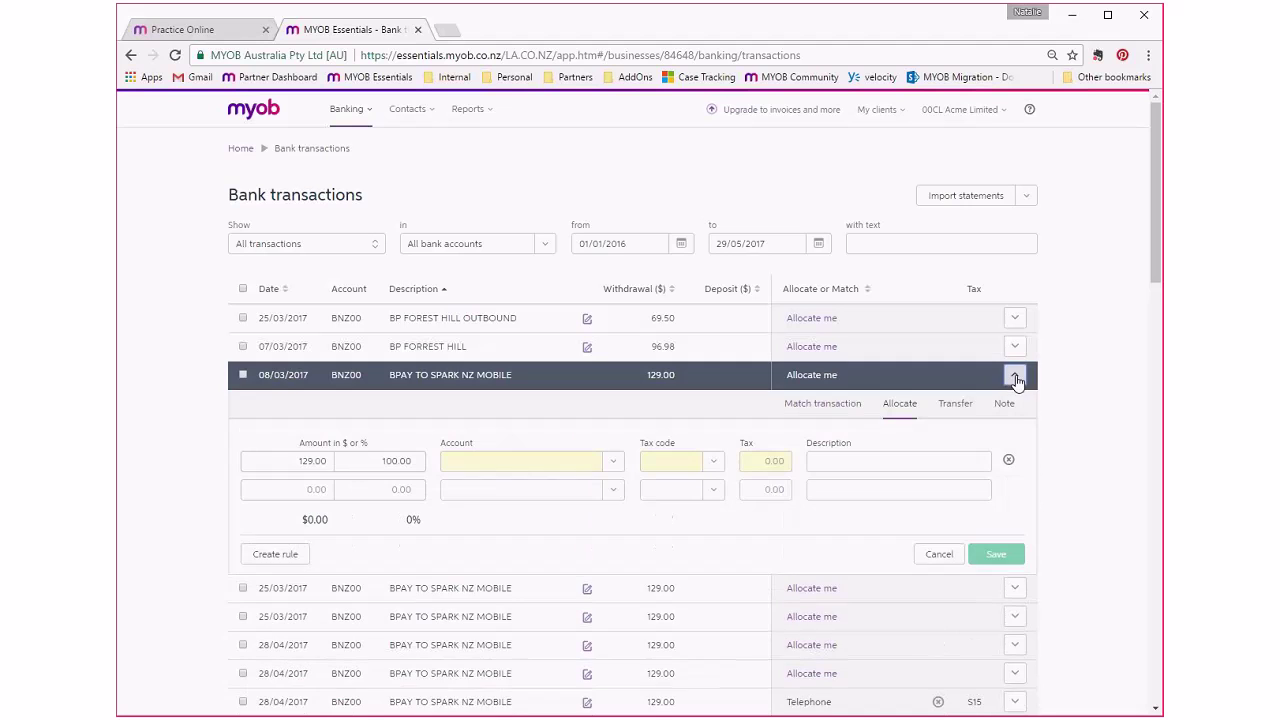
left_click(280, 556)
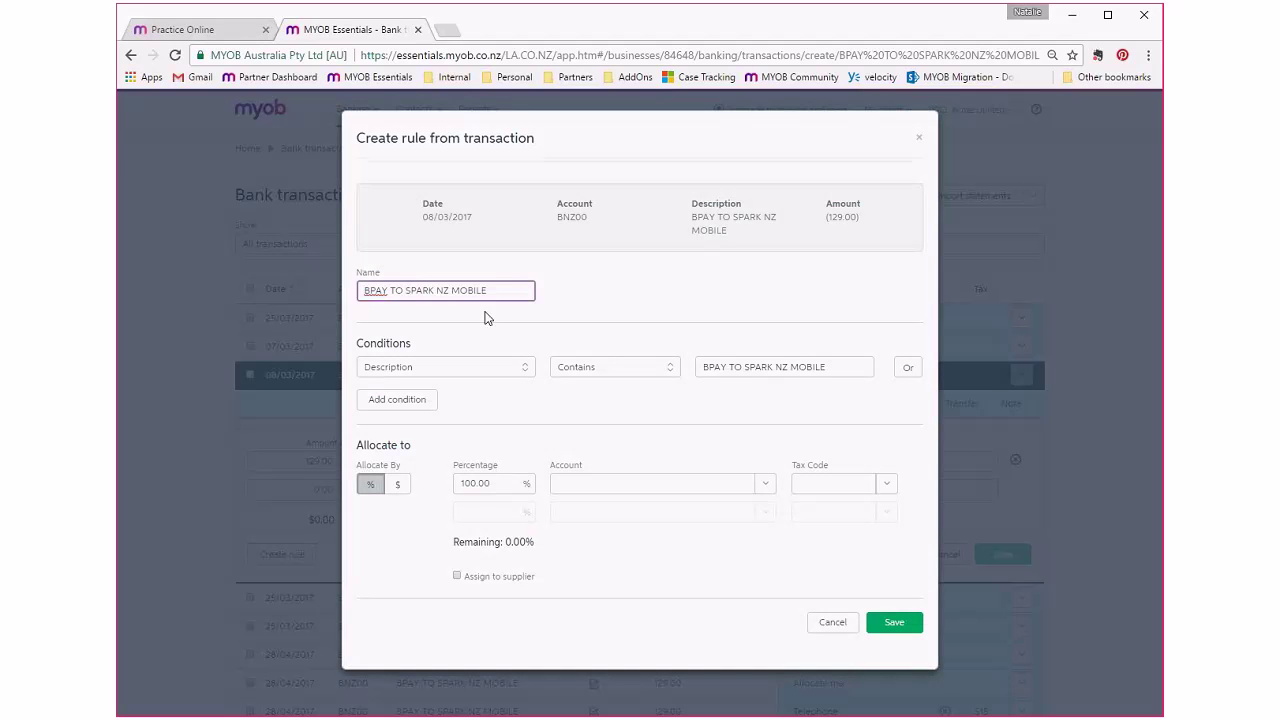
Name the new rule Telephone.
double_click(493, 291)
left_click_drag(493, 291, 285, 289)
type("Telephone")
key("Tab")
key("Tab")
key("Tab")
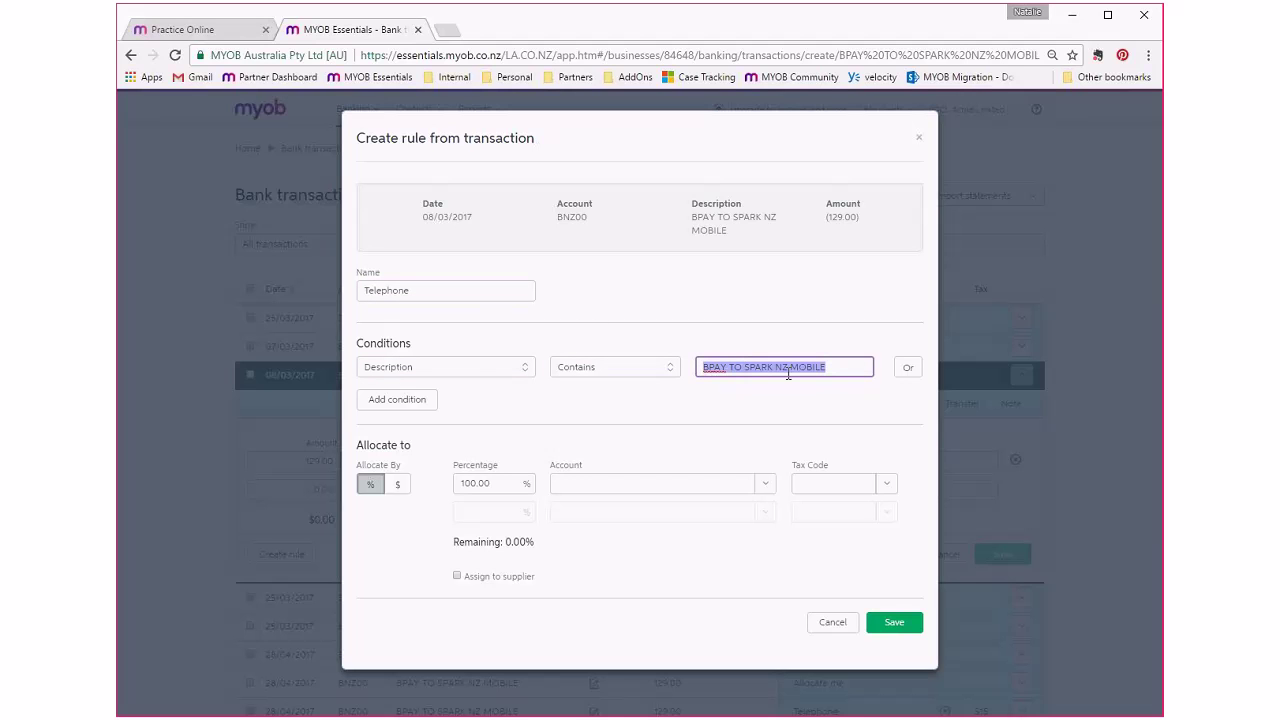
Shorten the rule's description condition to SPARK NZ MOBILE.
left_click(748, 367)
key("BackSpace")
key("BackSpace")
key("BackSpace")
key("BackSpace")
key("BackSpace")
key("BackSpace")
key("BackSpace")
key("BackSpace")
Allocate the rule's 100% line to the Telephone, Tolls & Internet account.
left_click(683, 483)
type("tele")
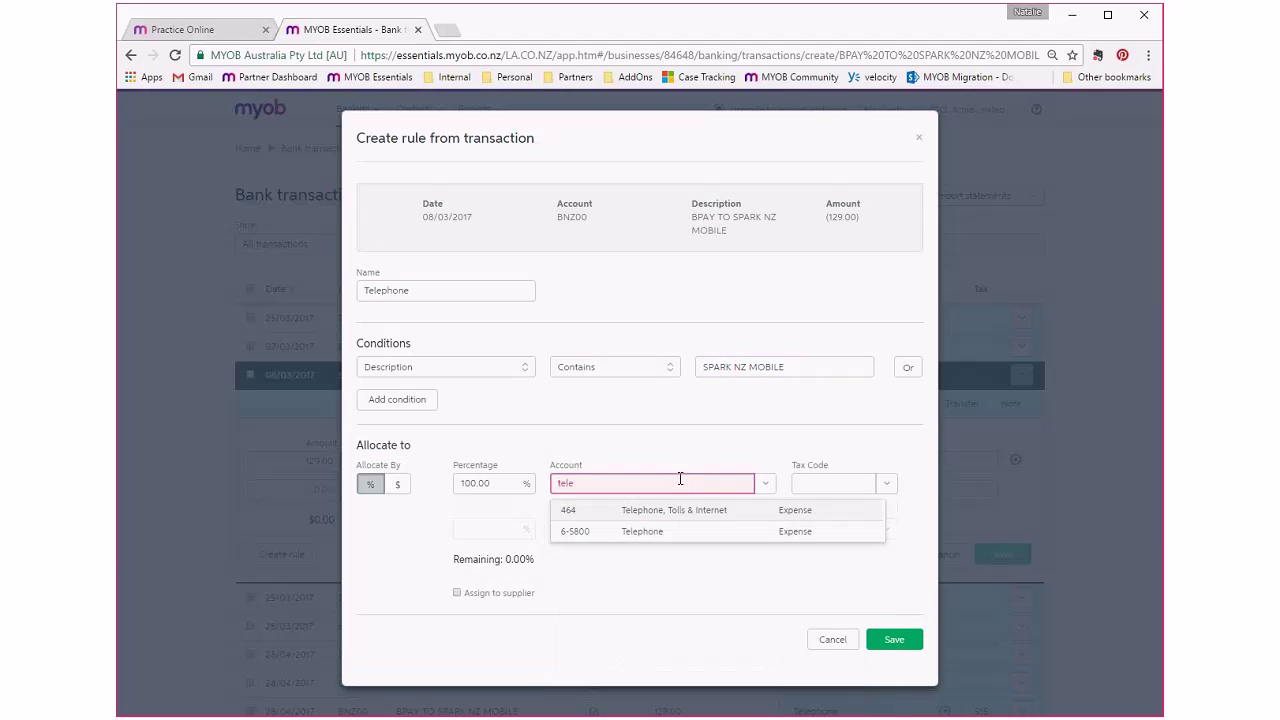
key("Tab")
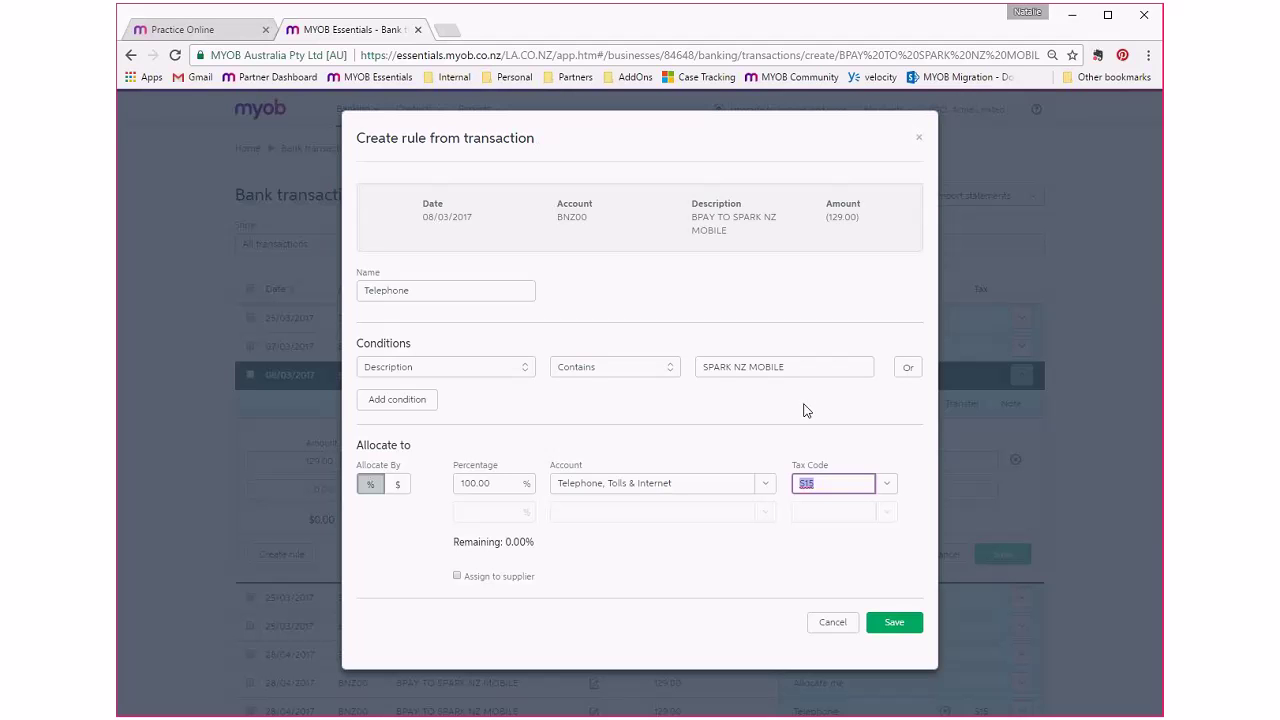
Add an alternative OR condition to the rule for descriptions containing Vodafone.
left_click(912, 372)
left_click(705, 400)
type("Vodafone")
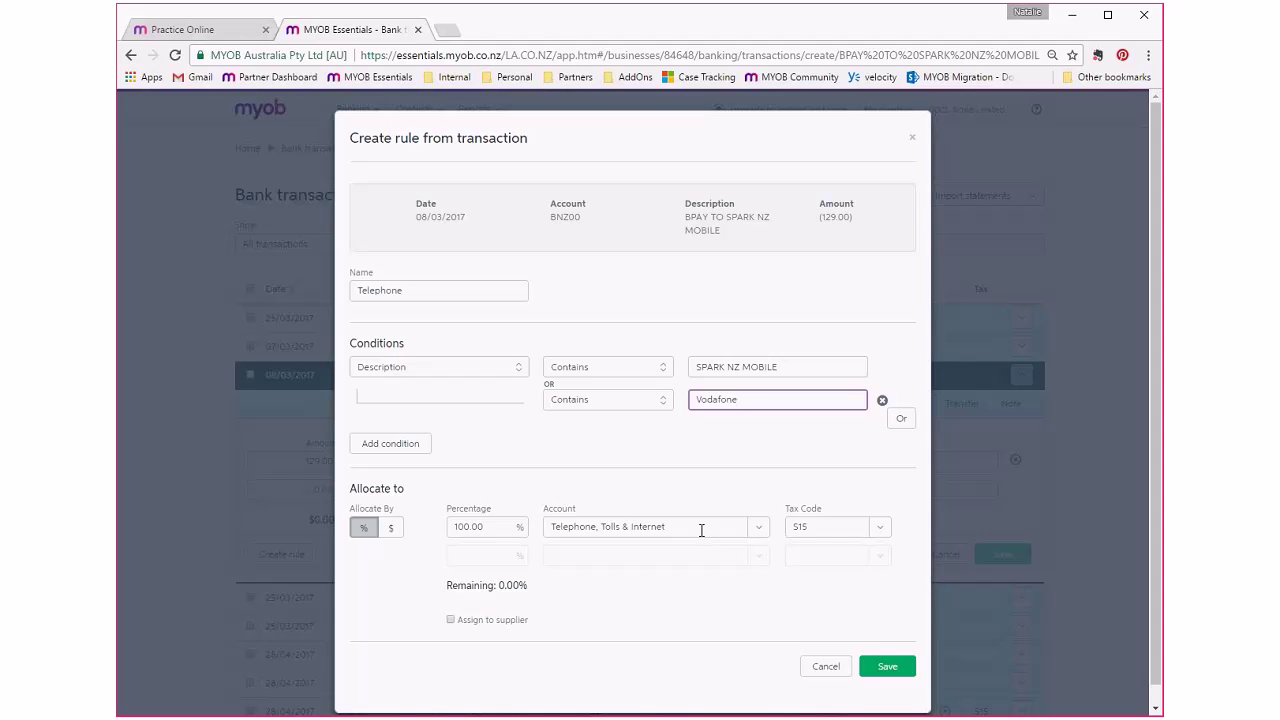
Switch the rule to allocate by dollar amount and assign 50.00 to Telephone, Tolls & Internet.
left_click(395, 531)
left_click(620, 524)
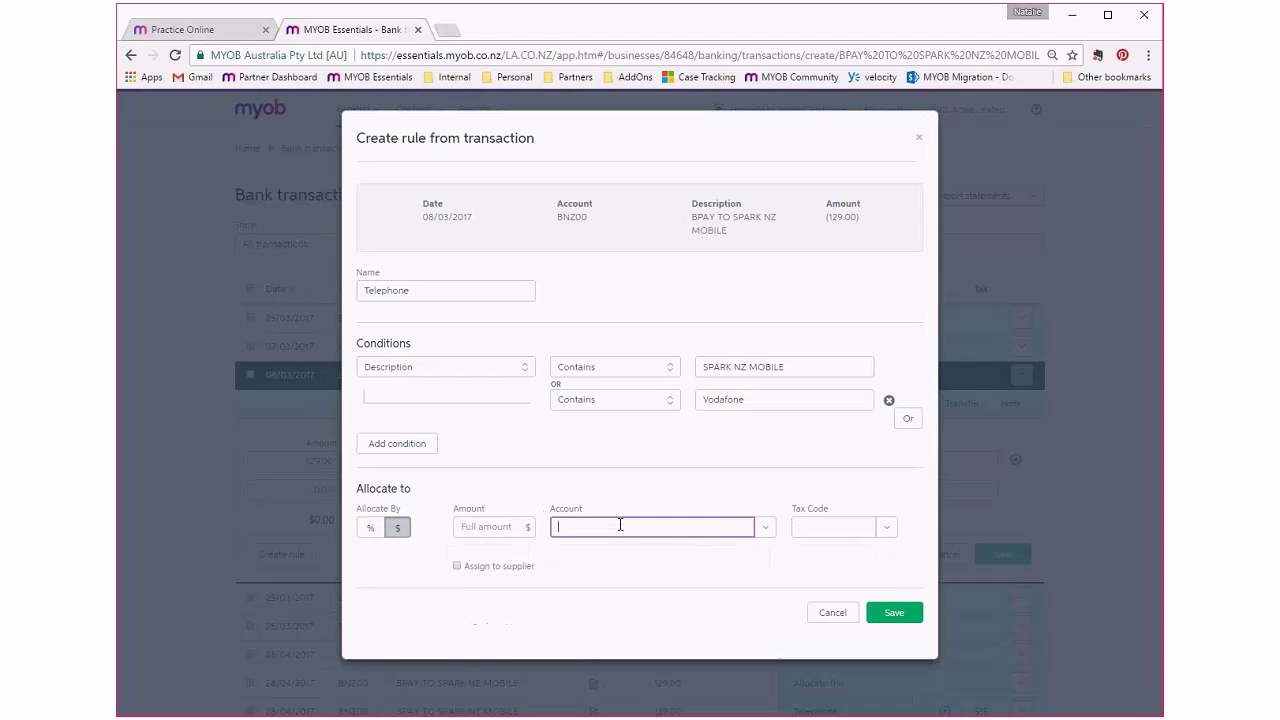
type("tel")
left_click(676, 553)
left_click(500, 526)
type("50.00")
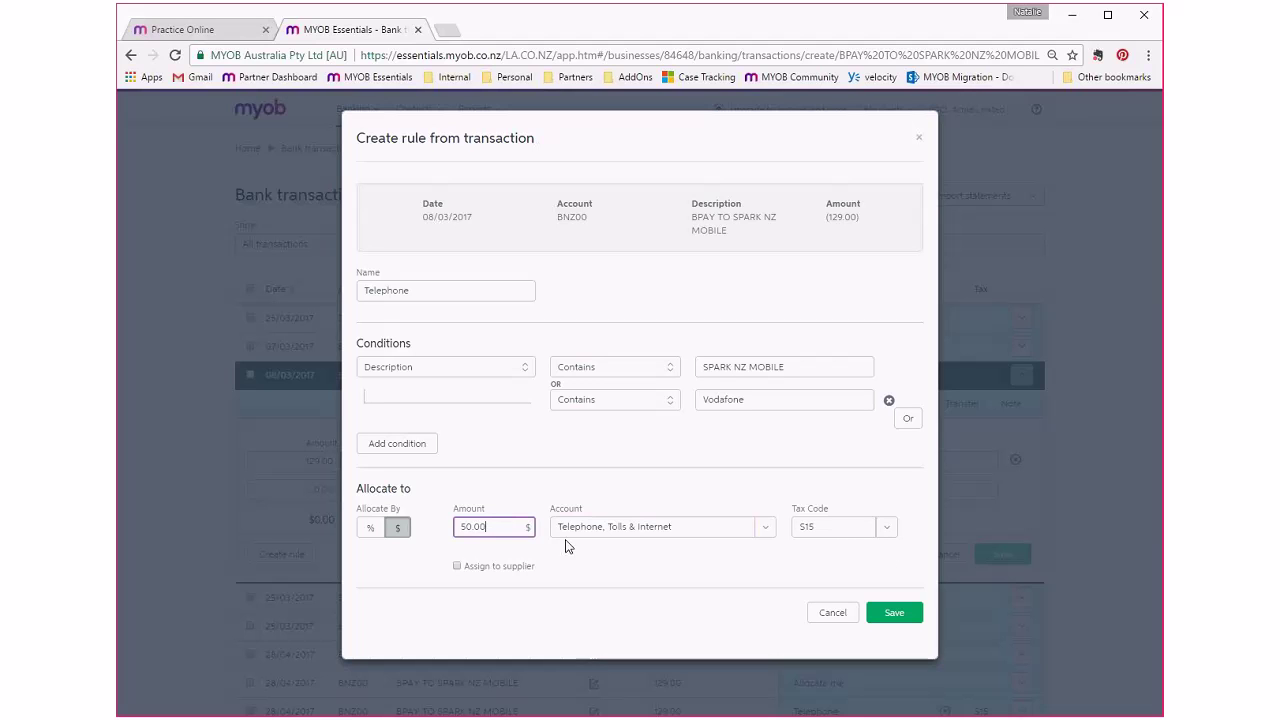
key("Tab")
key("Tab")
Assign the remaining amount on the second allocation line to Telephone, Tolls & Internet.
left_click(526, 556)
left_click(573, 556)
type("Inter")
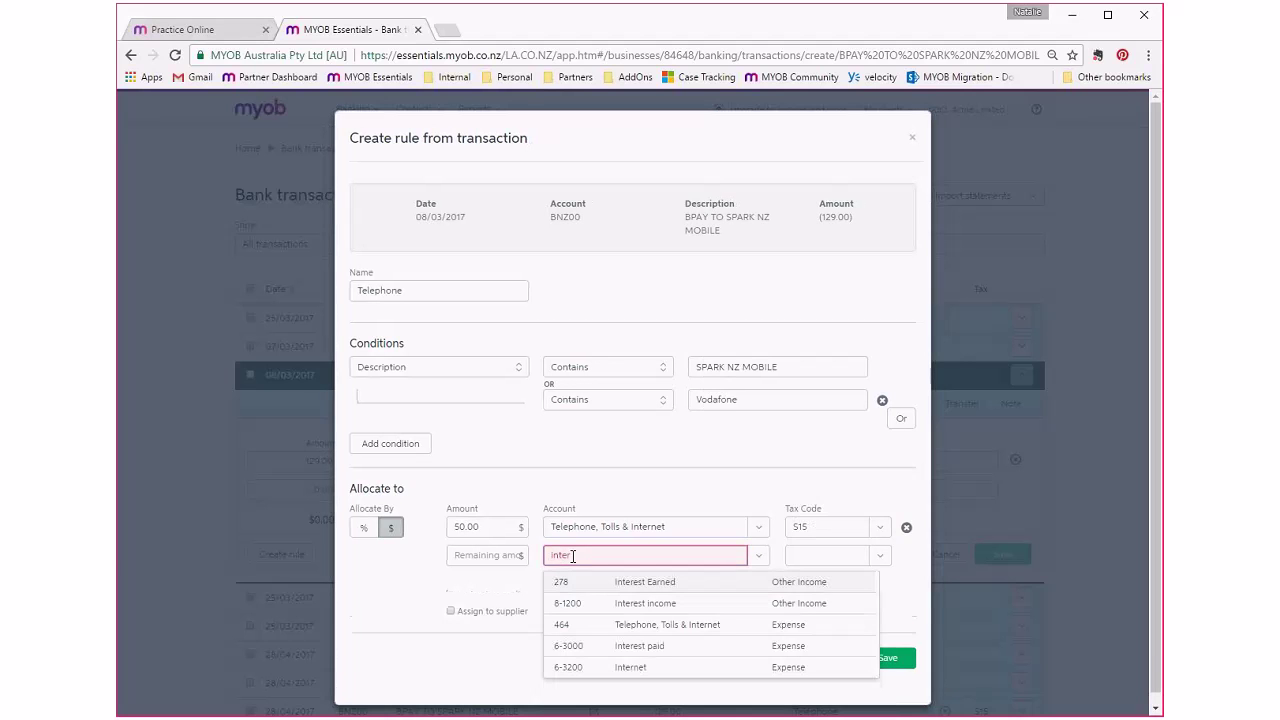
key("BackSpace")
key("BackSpace")
key("BackSpace")
key("BackSpace")
key("BackSpace")
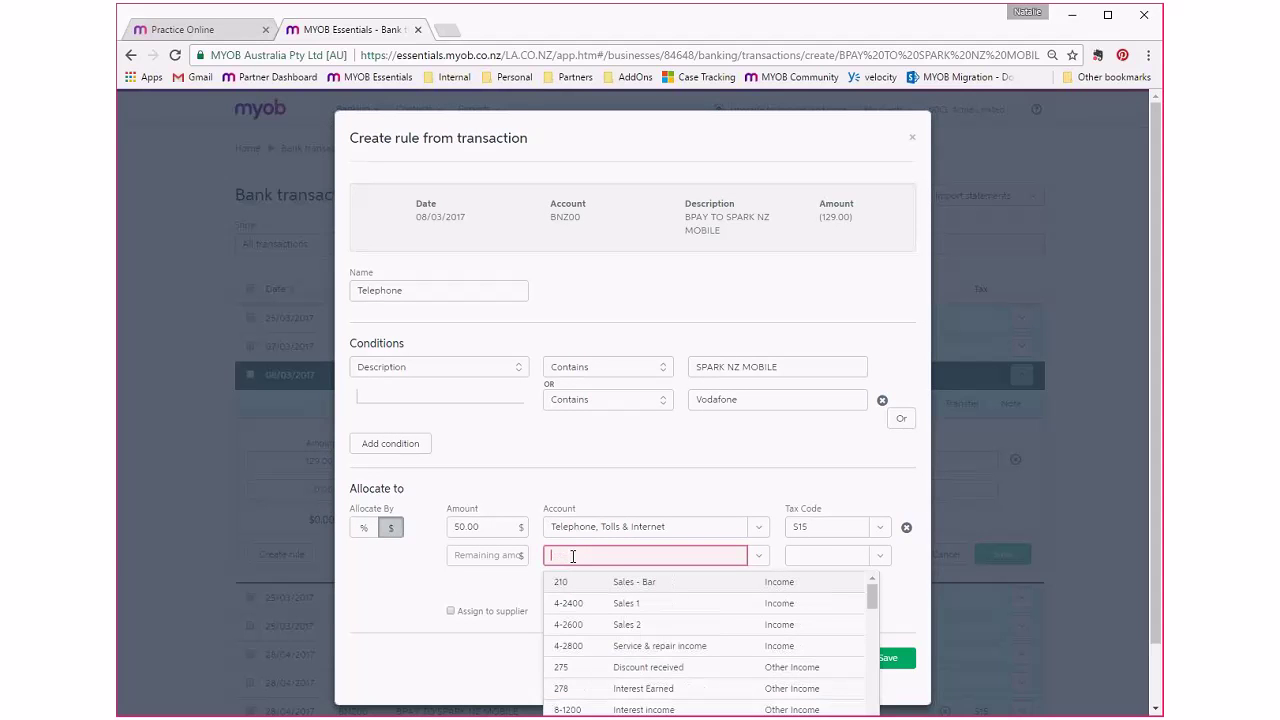
type("Tele")
key("Tab")
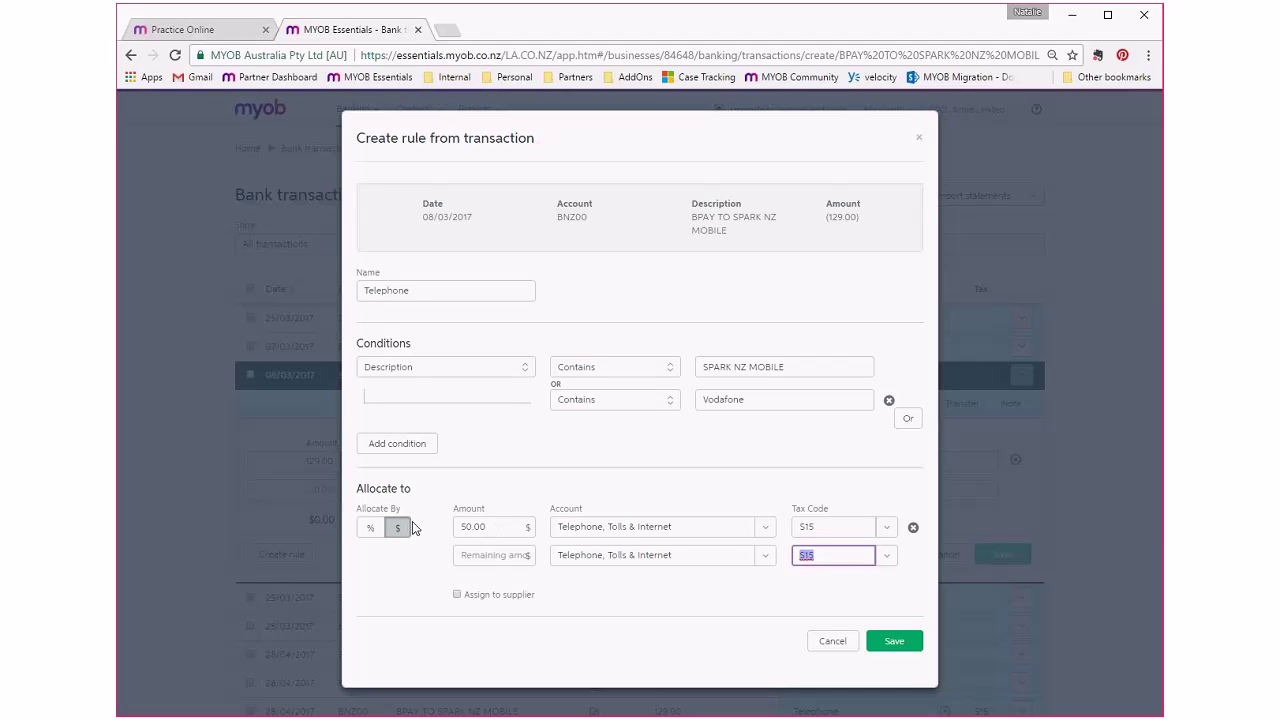
Switch the rule back to percentage allocation and assign 25% to the Insurance account.
left_click(367, 528)
left_click(507, 526)
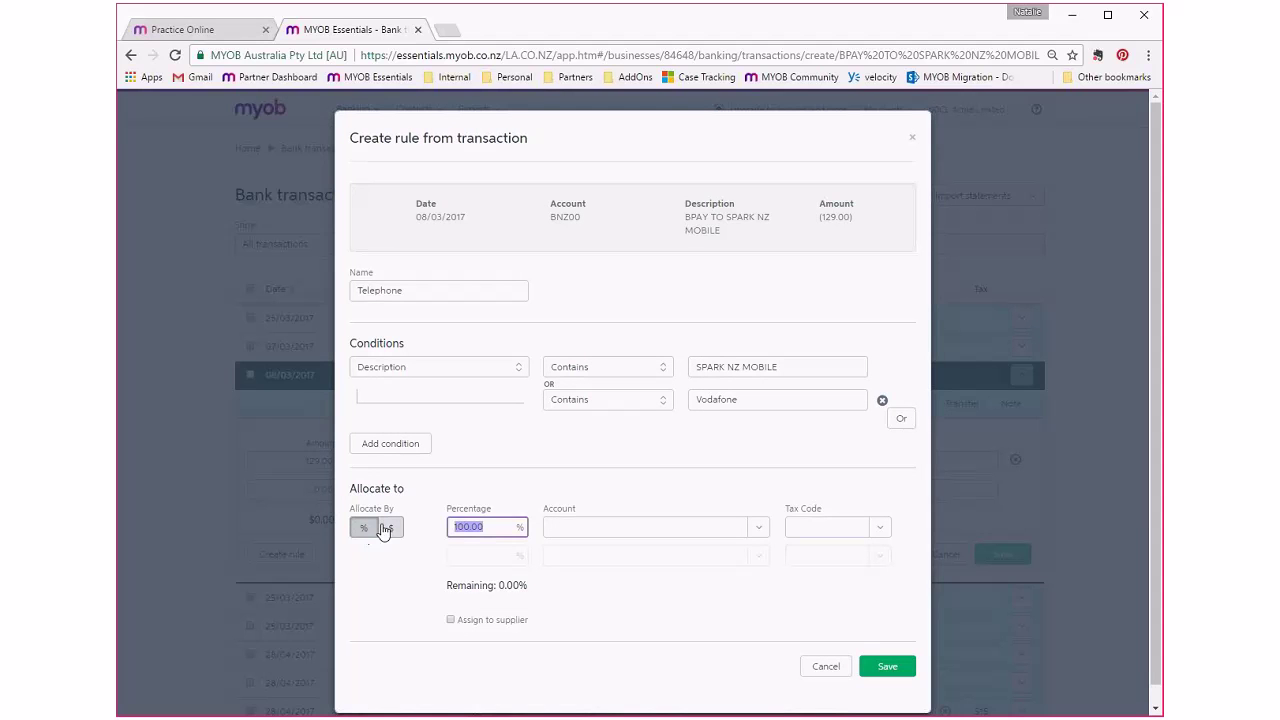
type("25")
key("Tab")
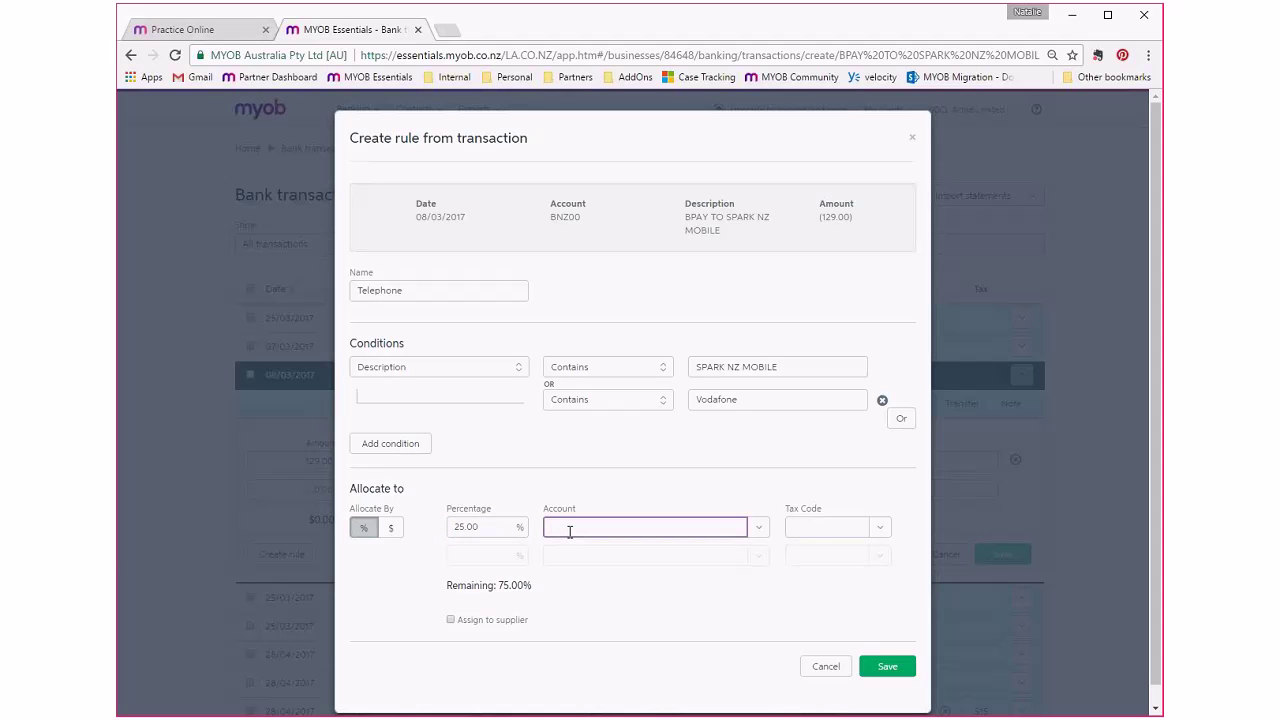
type("insur")
key("Tab")
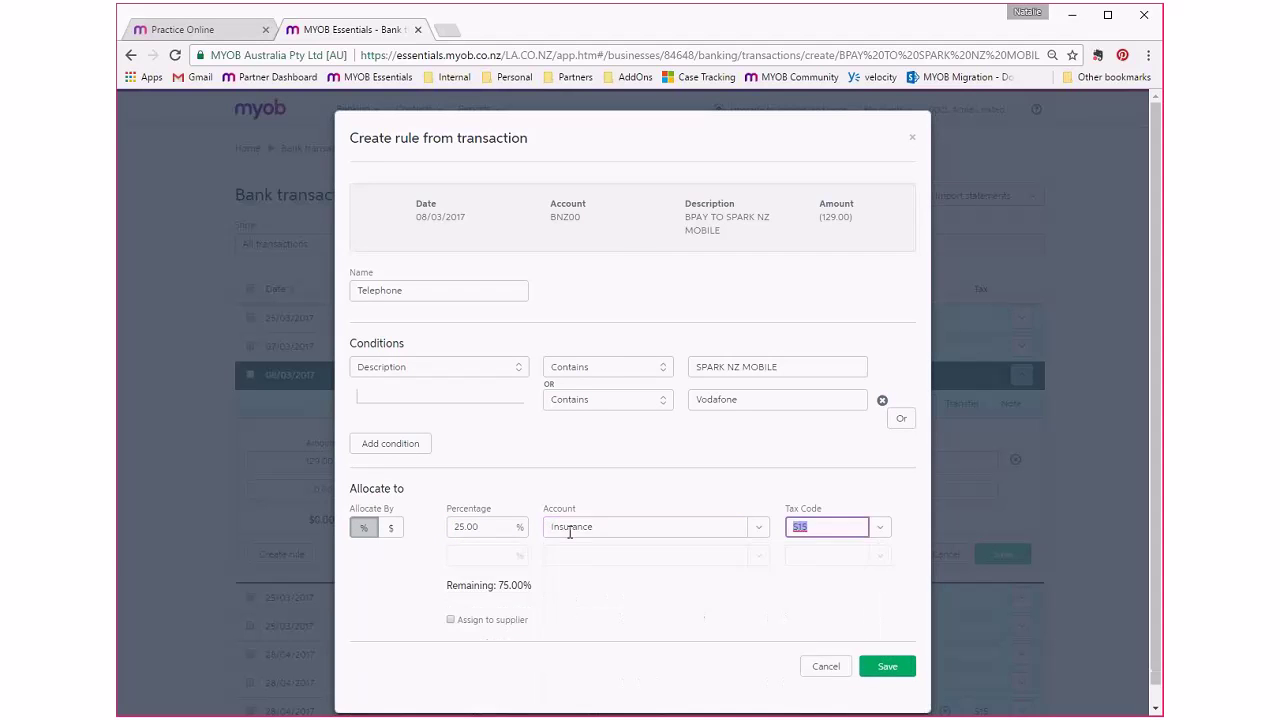
Add a second allocation line assigning 75% to Owner drawings.
left_click(487, 558)
type("756")
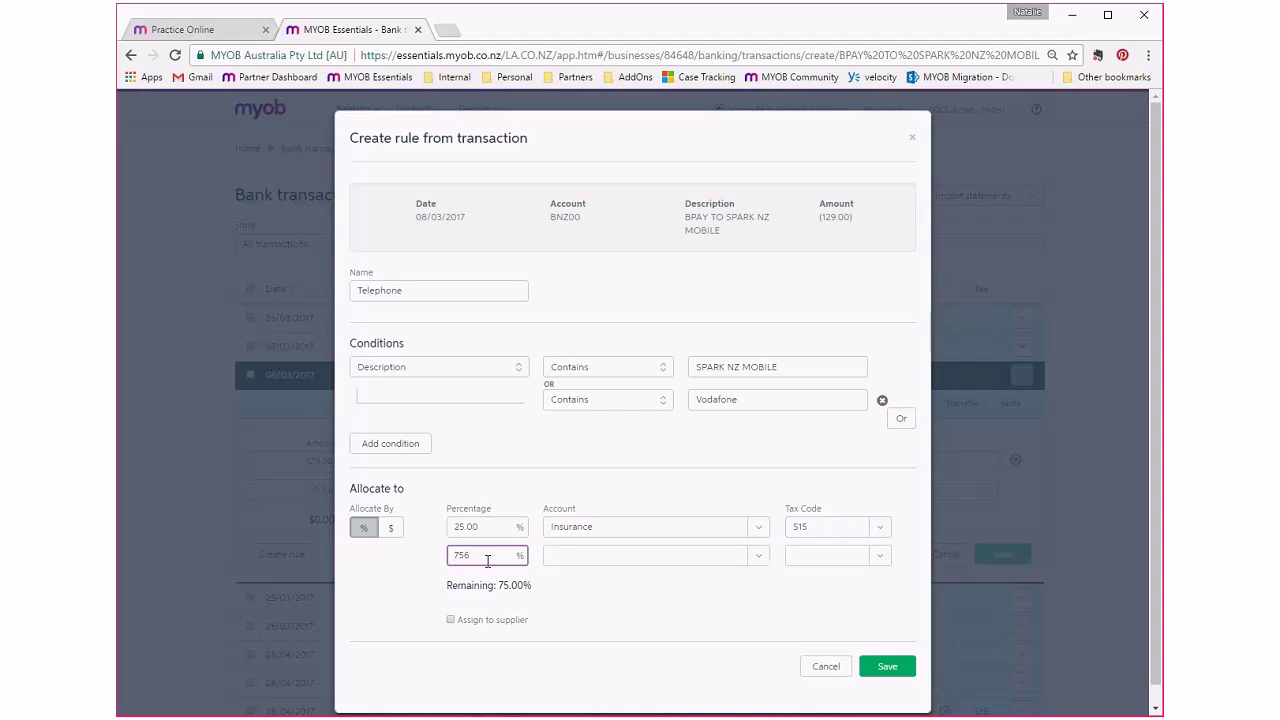
key("Tab")
type("dra")
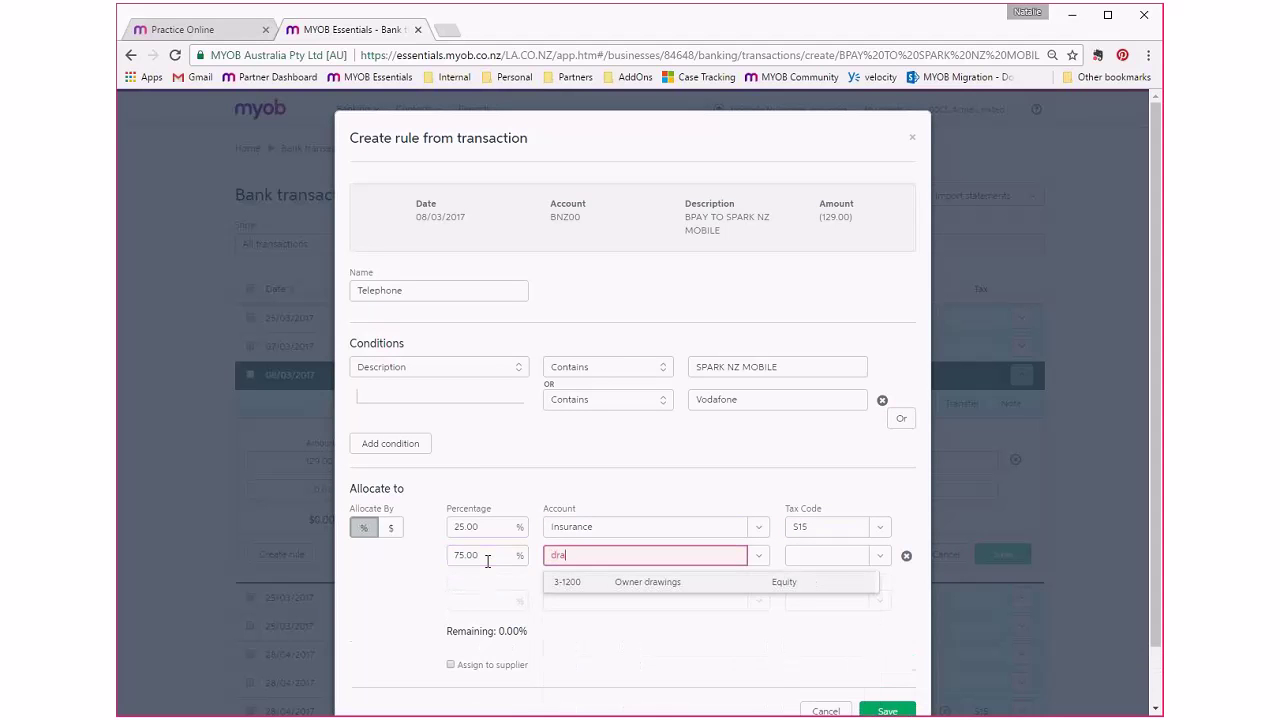
key("Tab")
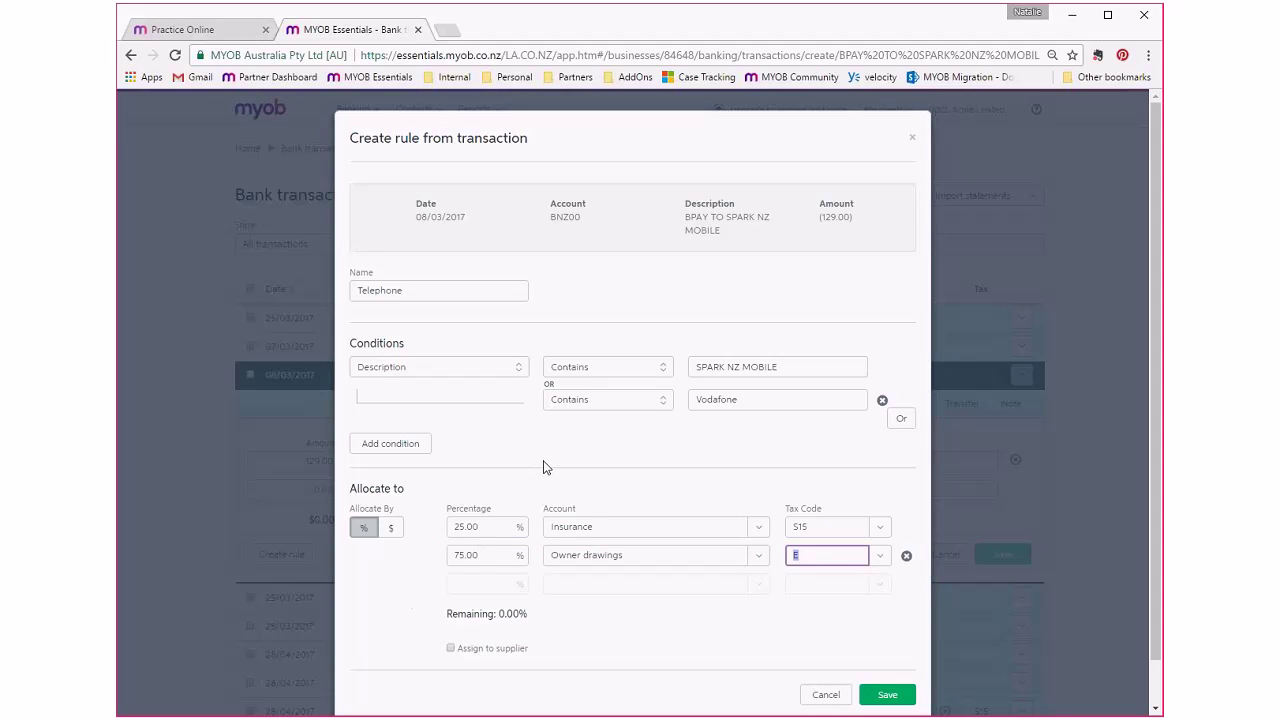
Replace the split with a single 100% allocation to Telephone, Tolls & Internet and save the rule.
scroll(545, 467, "down", 1)
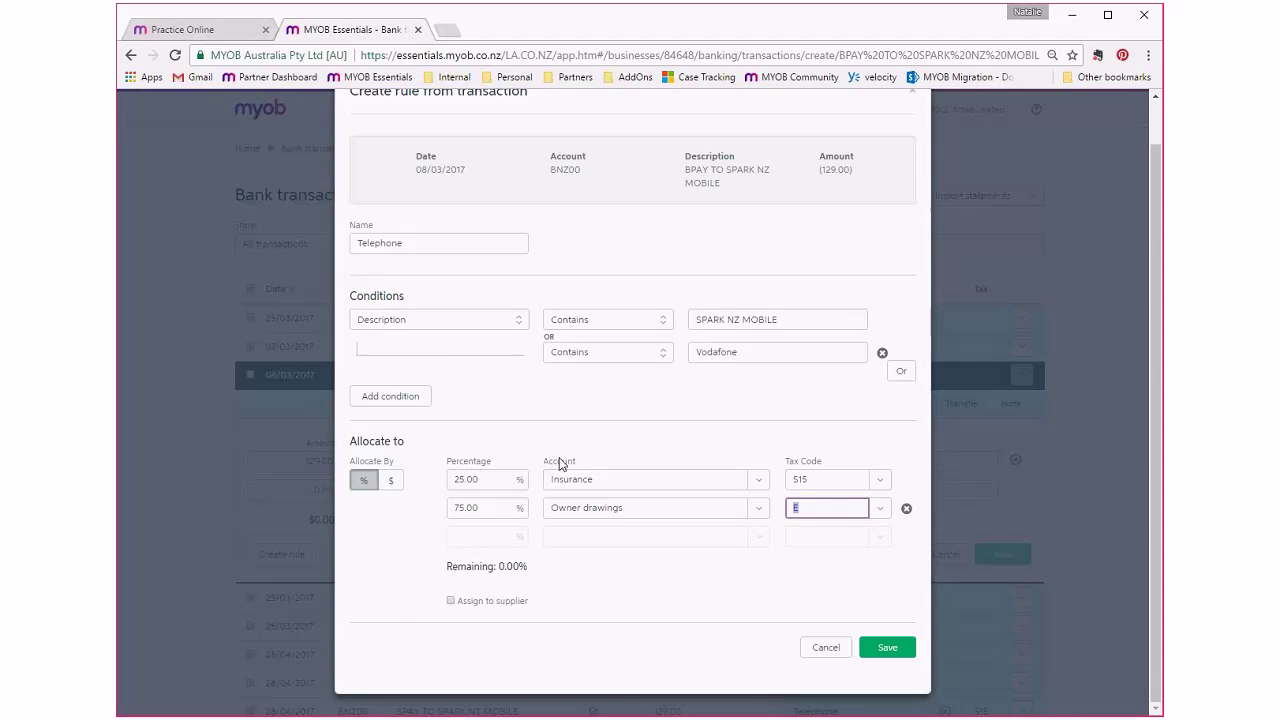
left_click(906, 508)
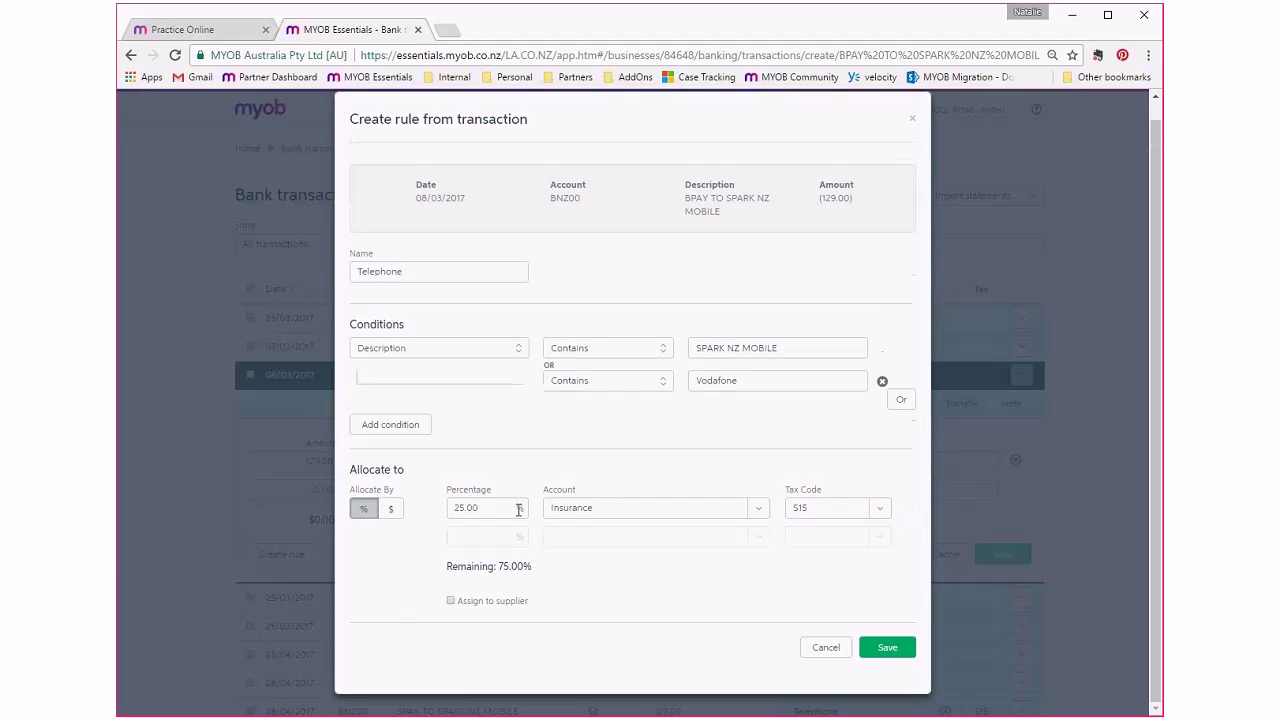
left_click_drag(518, 510, 422, 509)
type("100")
key("Tab")
type("te")
key("Tab")
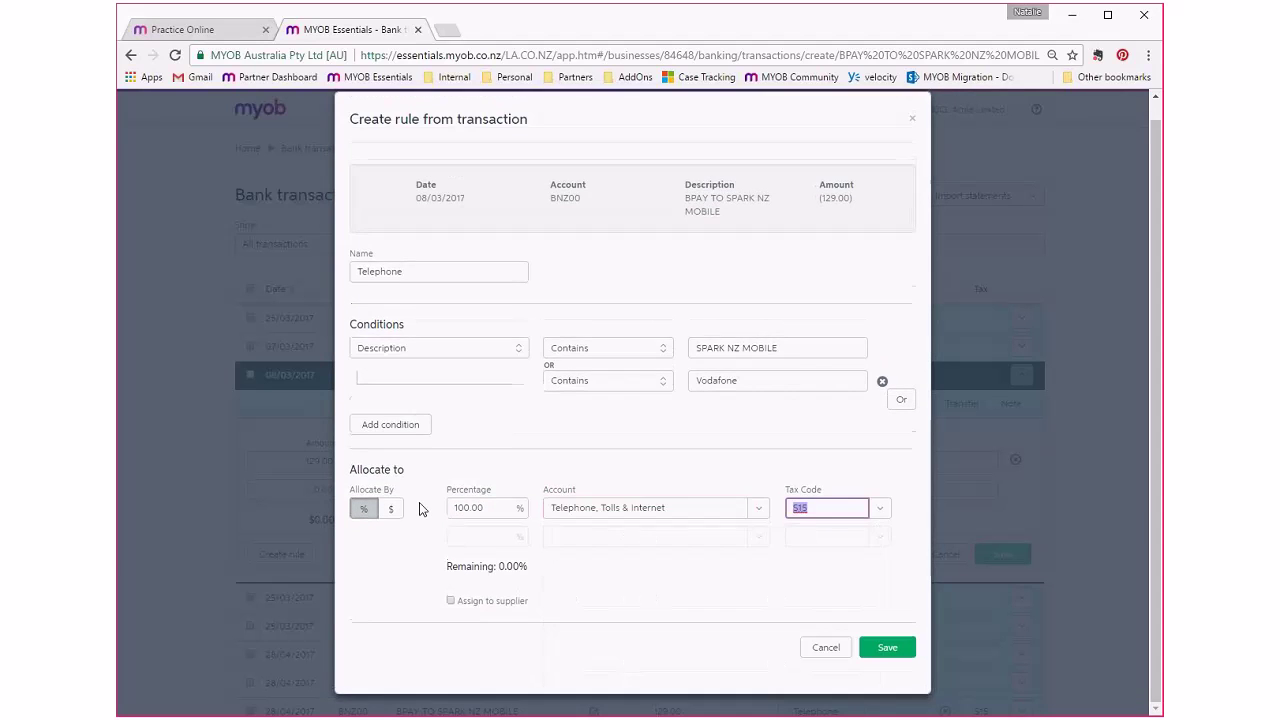
scroll(712, 594, "up", 1)
left_click(886, 650)
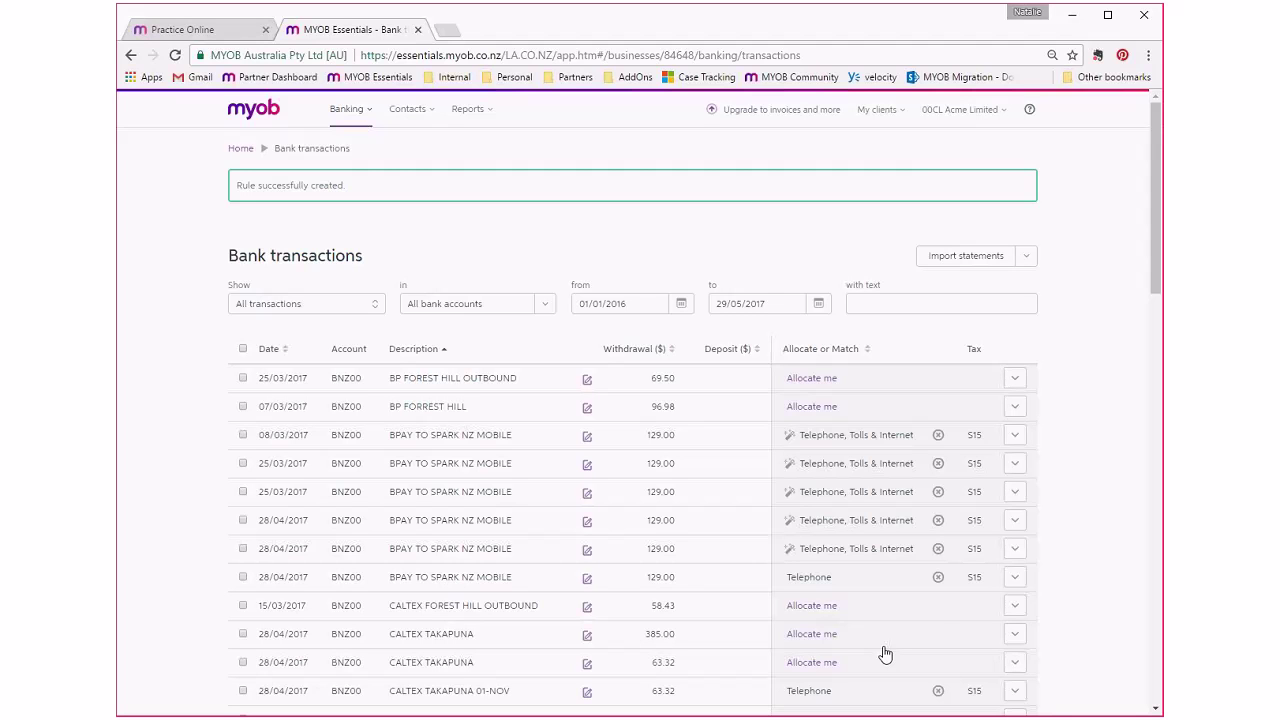
Filter the bank transactions list to show only unallocated transactions.
scroll(885, 640, "down", 3)
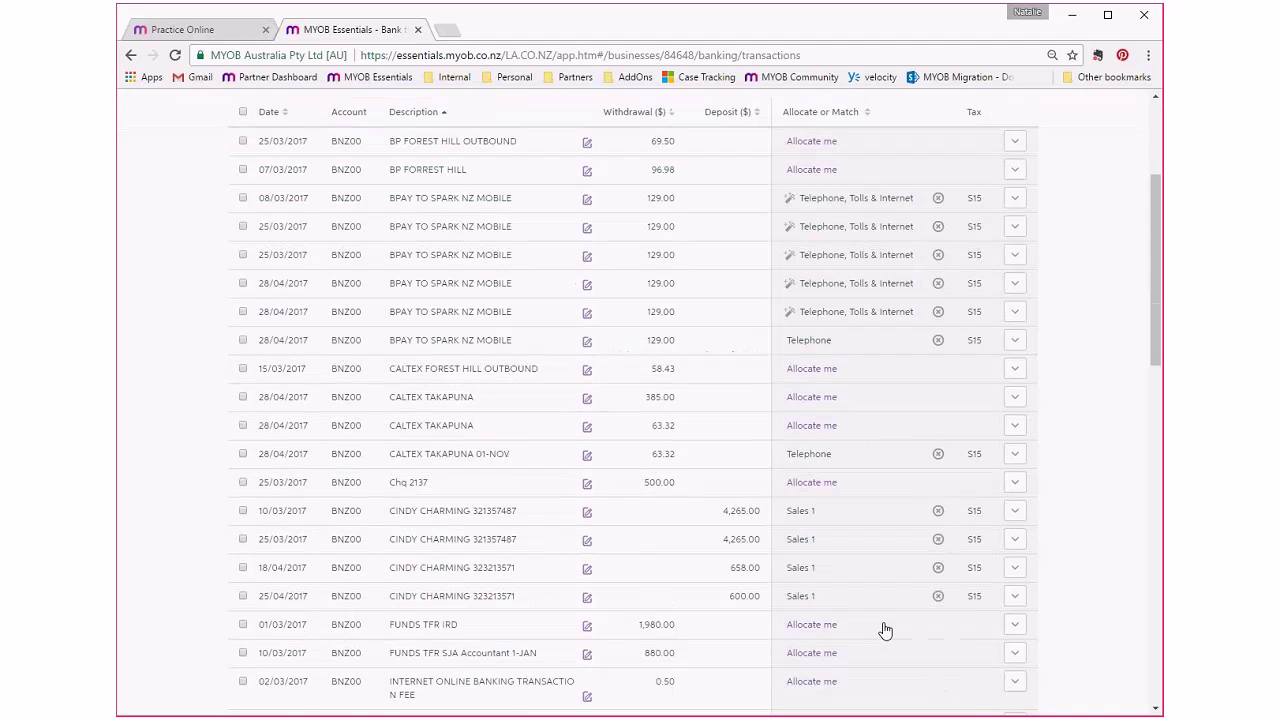
scroll(812, 545, "up", 2)
scroll(812, 545, "up", 1)
left_click(323, 312)
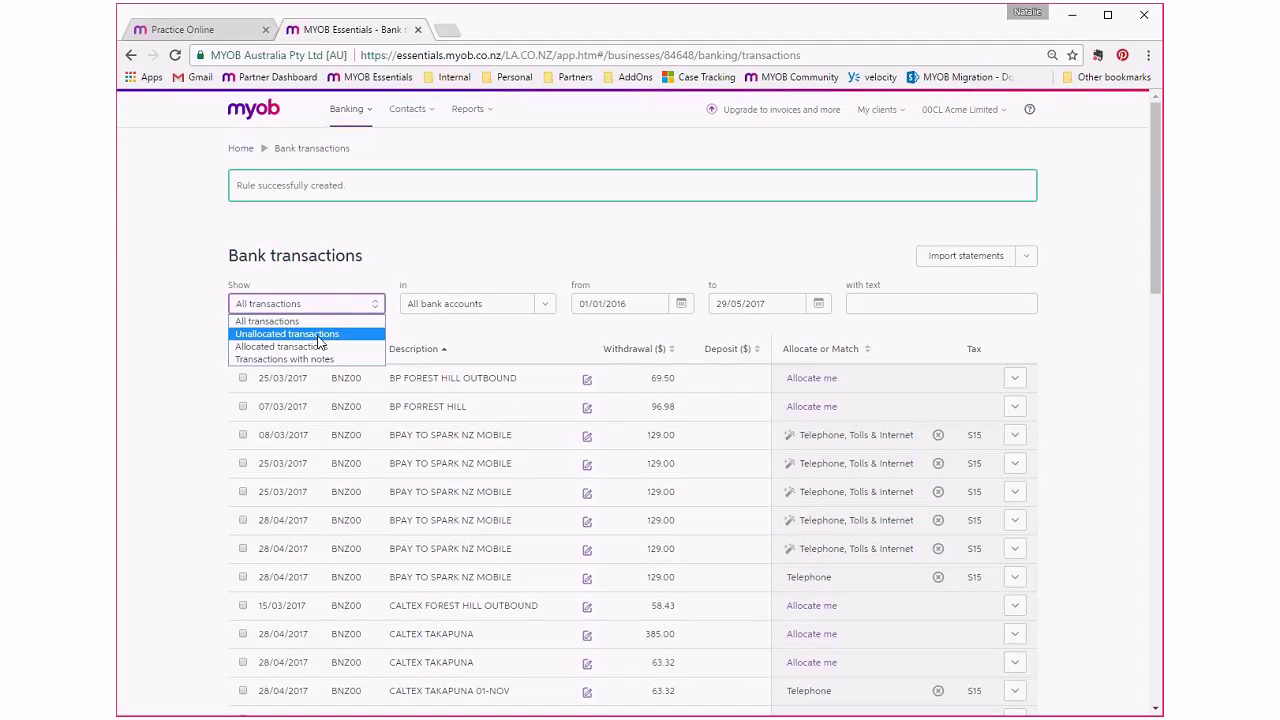
left_click(318, 336)
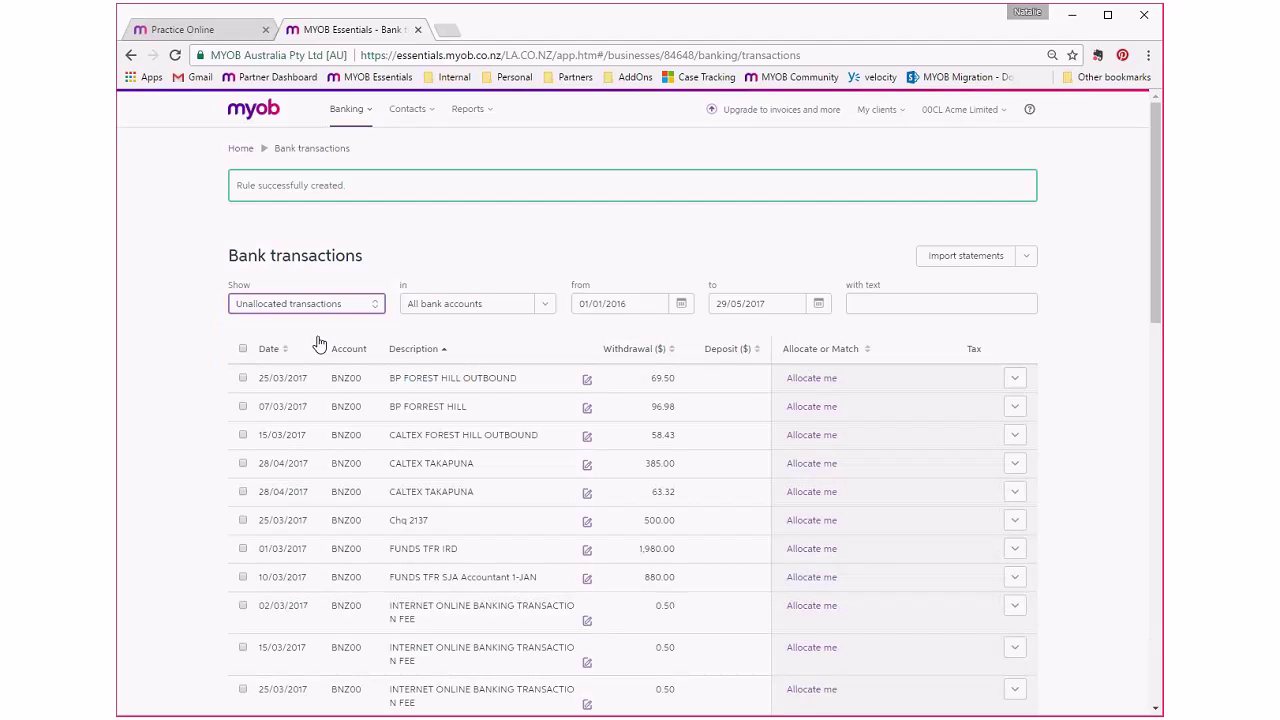
Start creating a rule from the unallocated 15/03/2017 CALTEX FOREST HILL OUTBOUND withdrawal.
scroll(1059, 421, "down", 1)
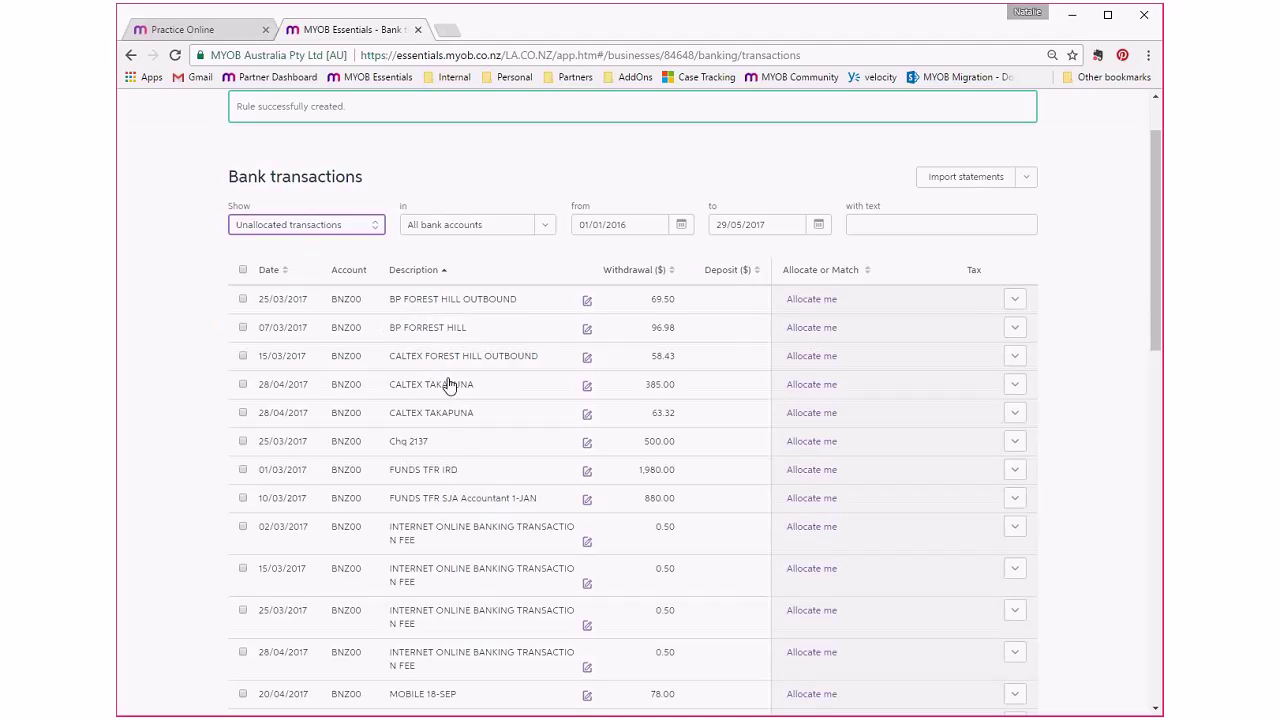
scroll(552, 527, "down", 1)
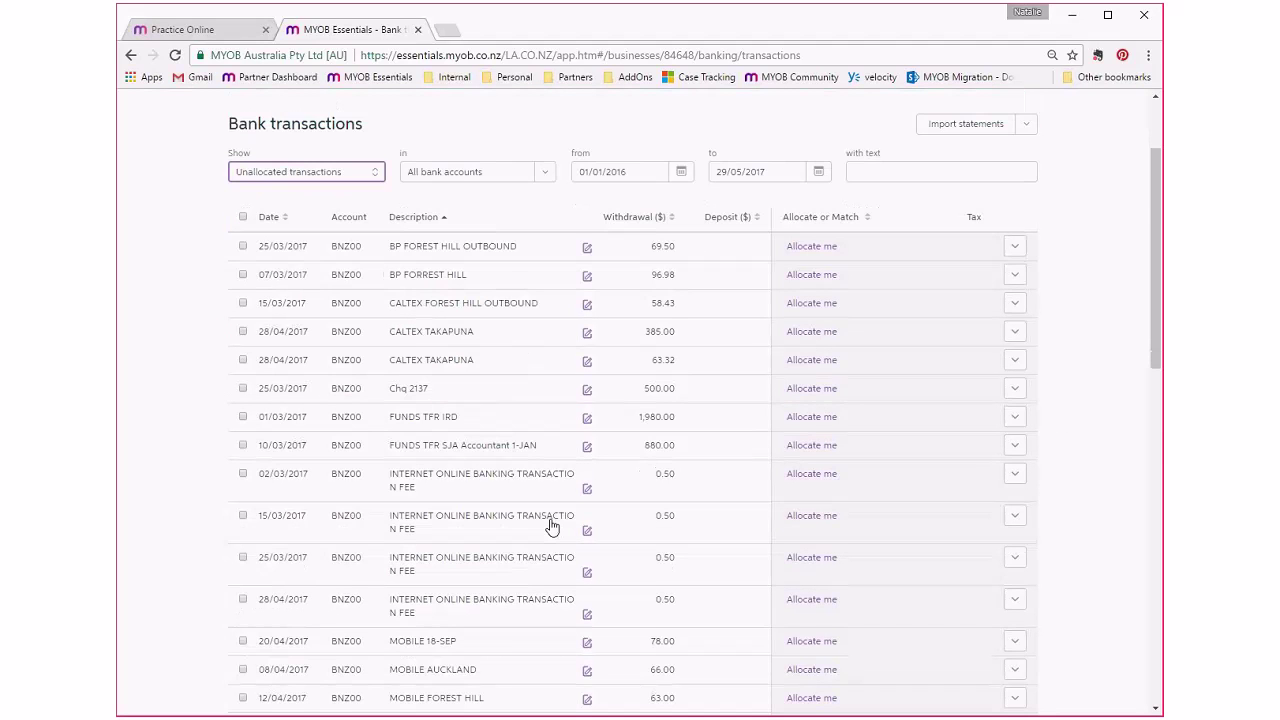
scroll(552, 527, "down", 3)
scroll(543, 471, "down", 4)
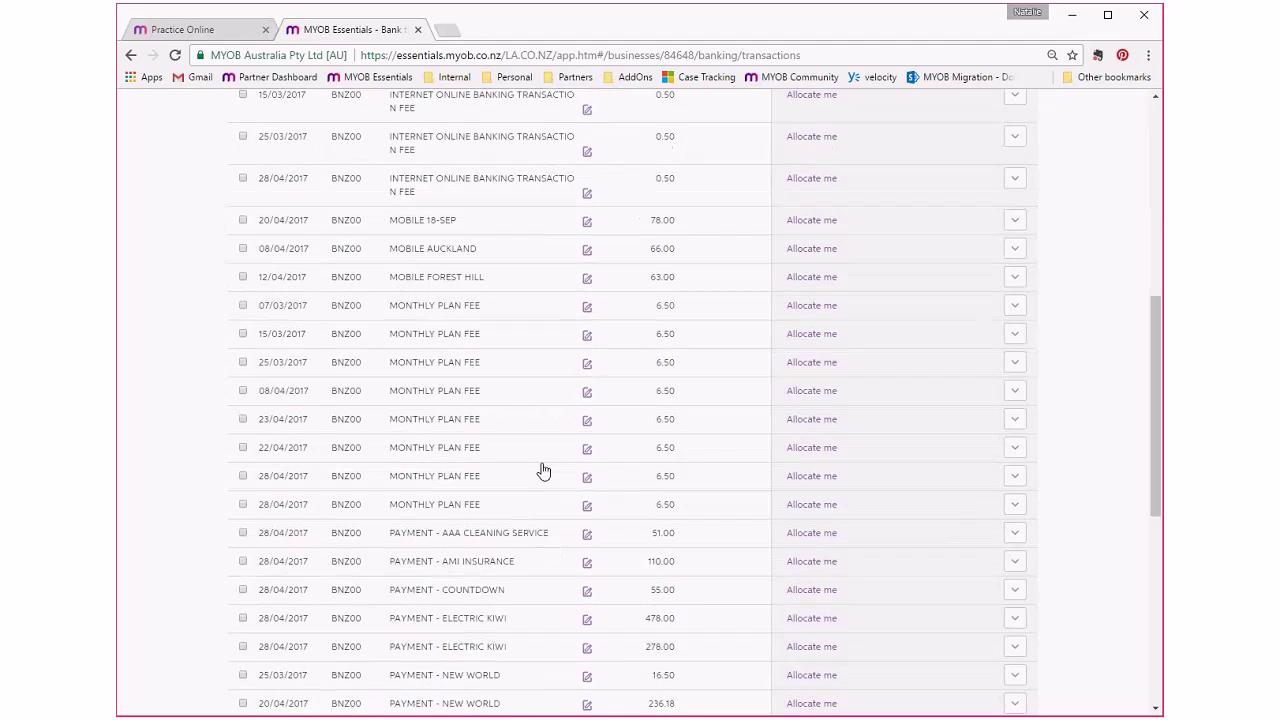
scroll(543, 471, "up", 7)
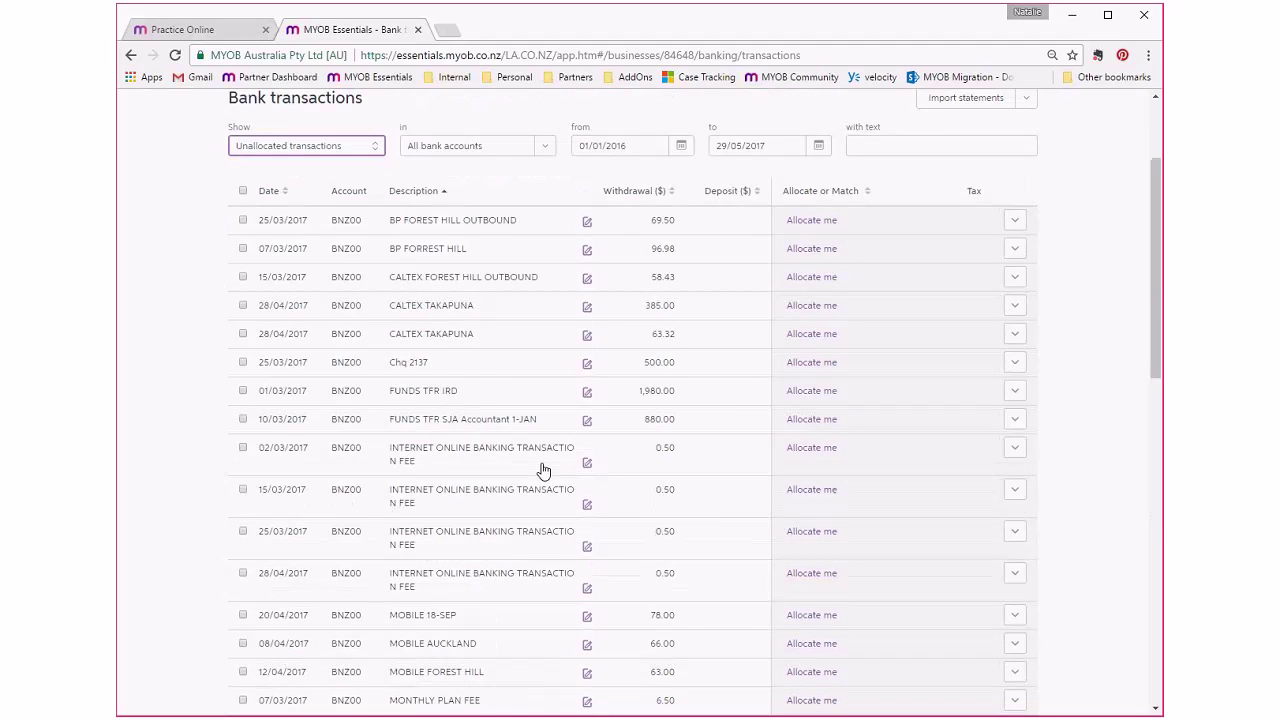
scroll(543, 471, "up", 2)
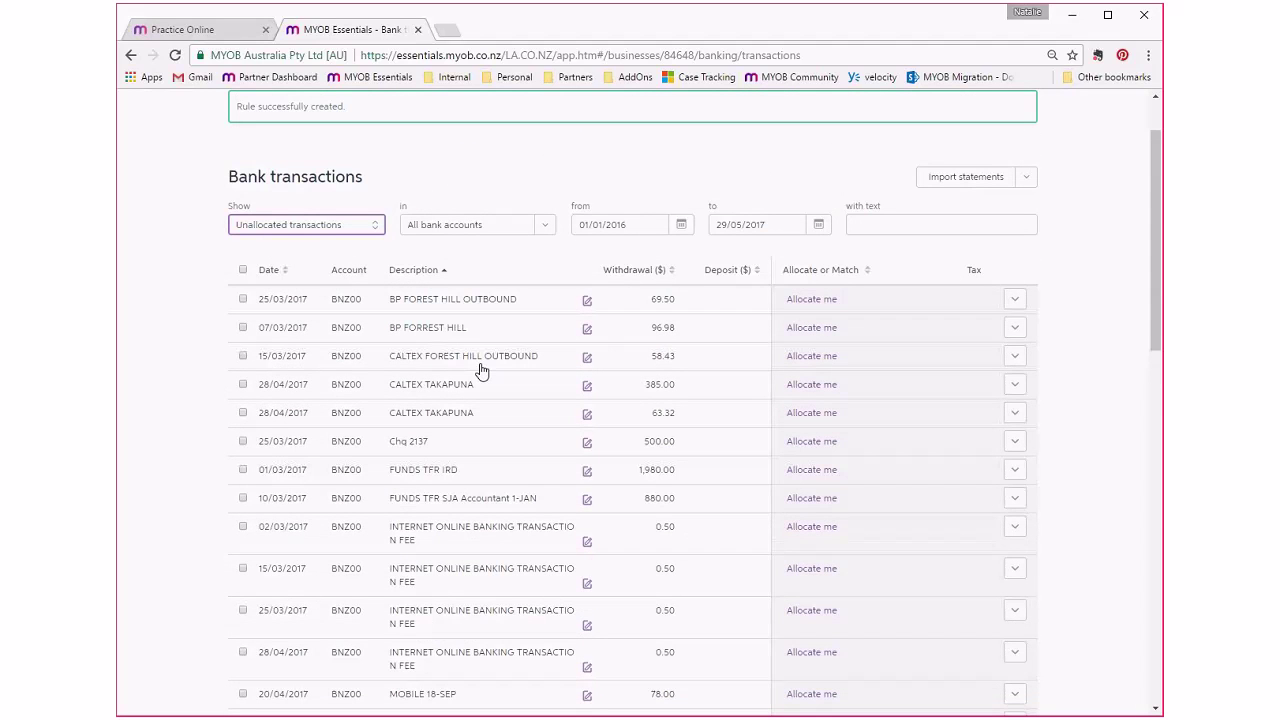
left_click(1015, 359)
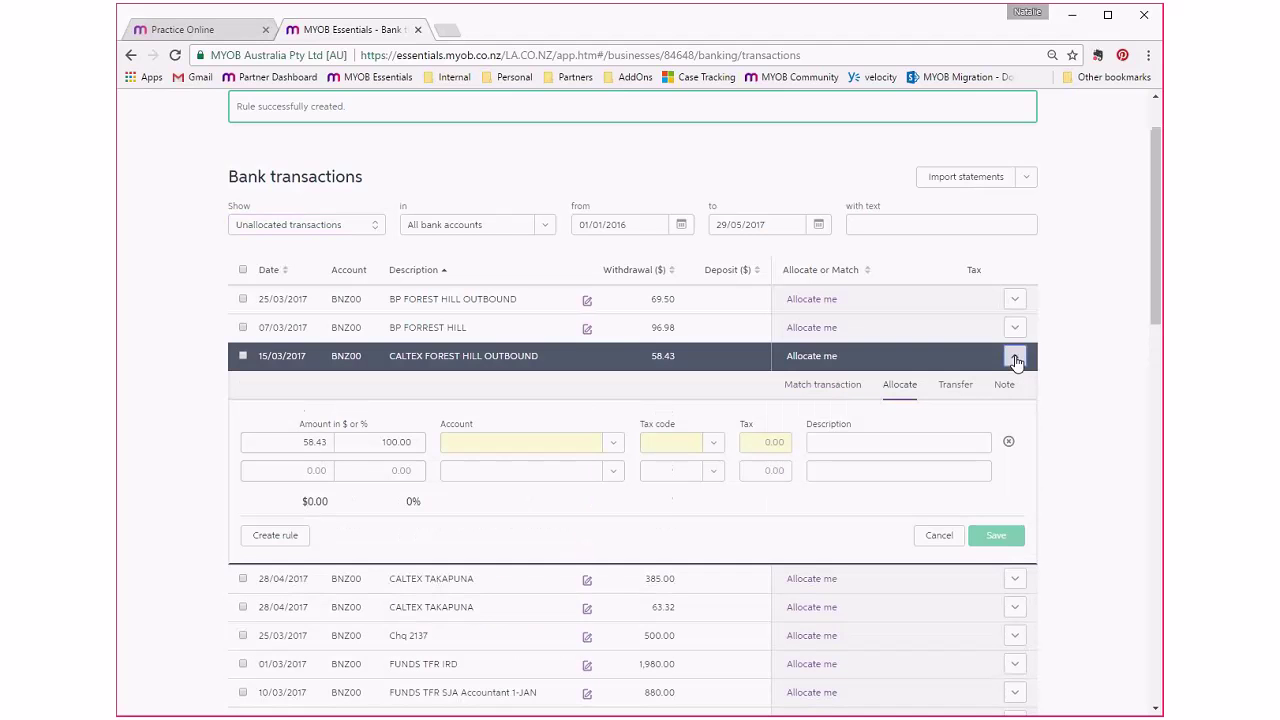
left_click(266, 537)
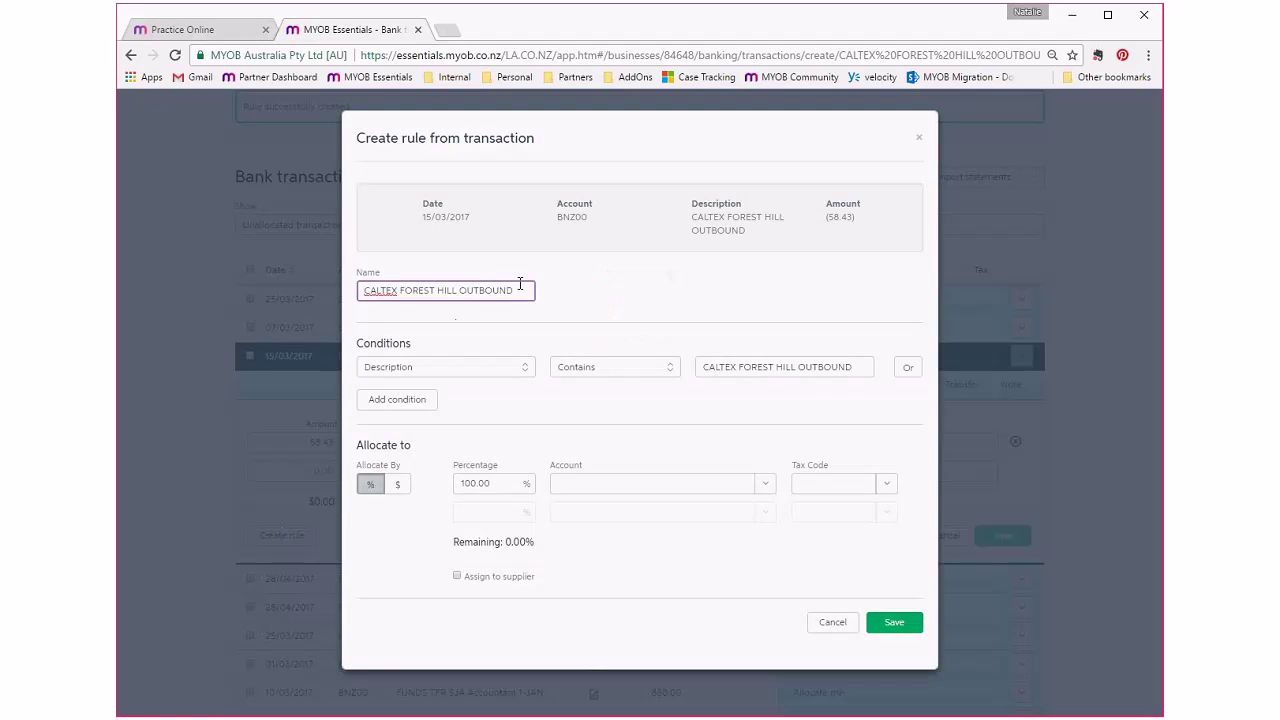
Name the new rule Motor Vehicle Fuel.
left_click_drag(520, 285, 181, 290)
type("Motor V")
type("ehl")
type("icle Fuel")
key("Tab")
key("Tab")
key("Tab")
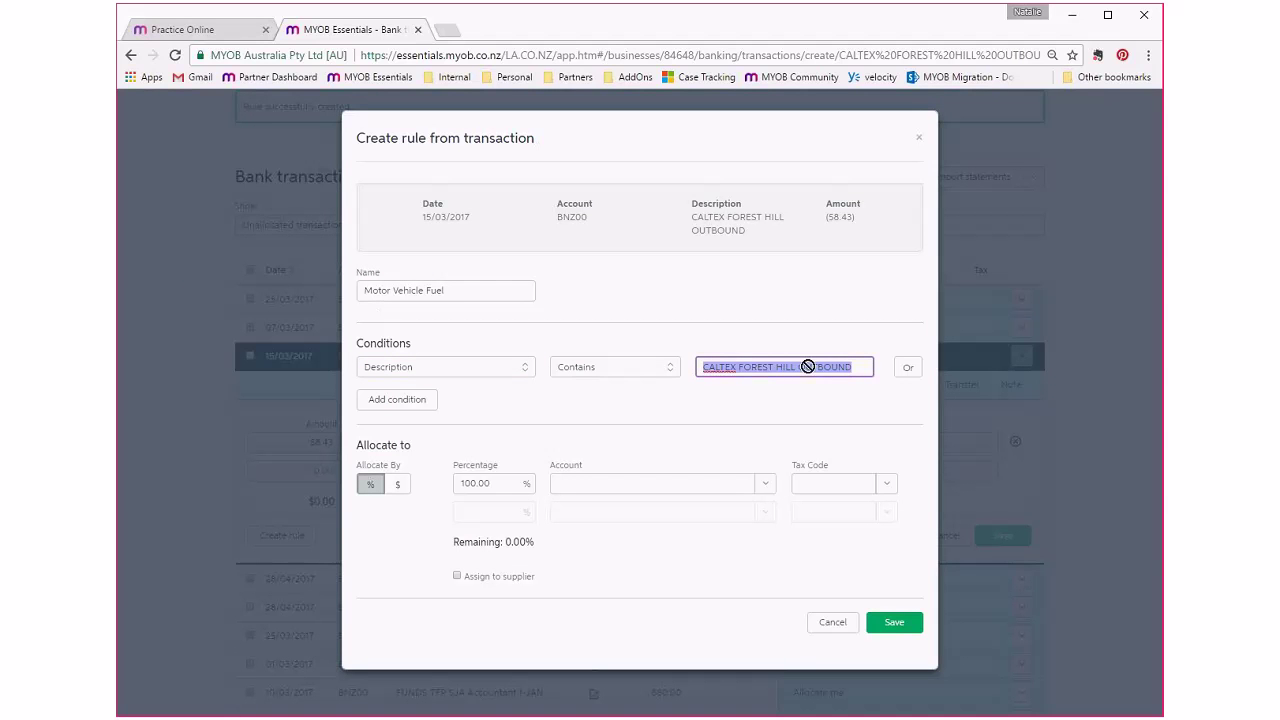
Shorten the rule's description condition to contain only CALTEX.
left_click(869, 368)
key("BackSpace")
key("BackSpace")
key("BackSpace")
key("BackSpace")
key("BackSpace")
key("BackSpace")
key("BackSpace")
key("BackSpace")
key("BackSpace")
key("BackSpace")
key("BackSpace")
key("BackSpace")
key("BackSpace")
key("BackSpace")
key("BackSpace")
key("BackSpace")
key("BackSpace")
key("BackSpace")
key("BackSpace")
key("BackSpace")
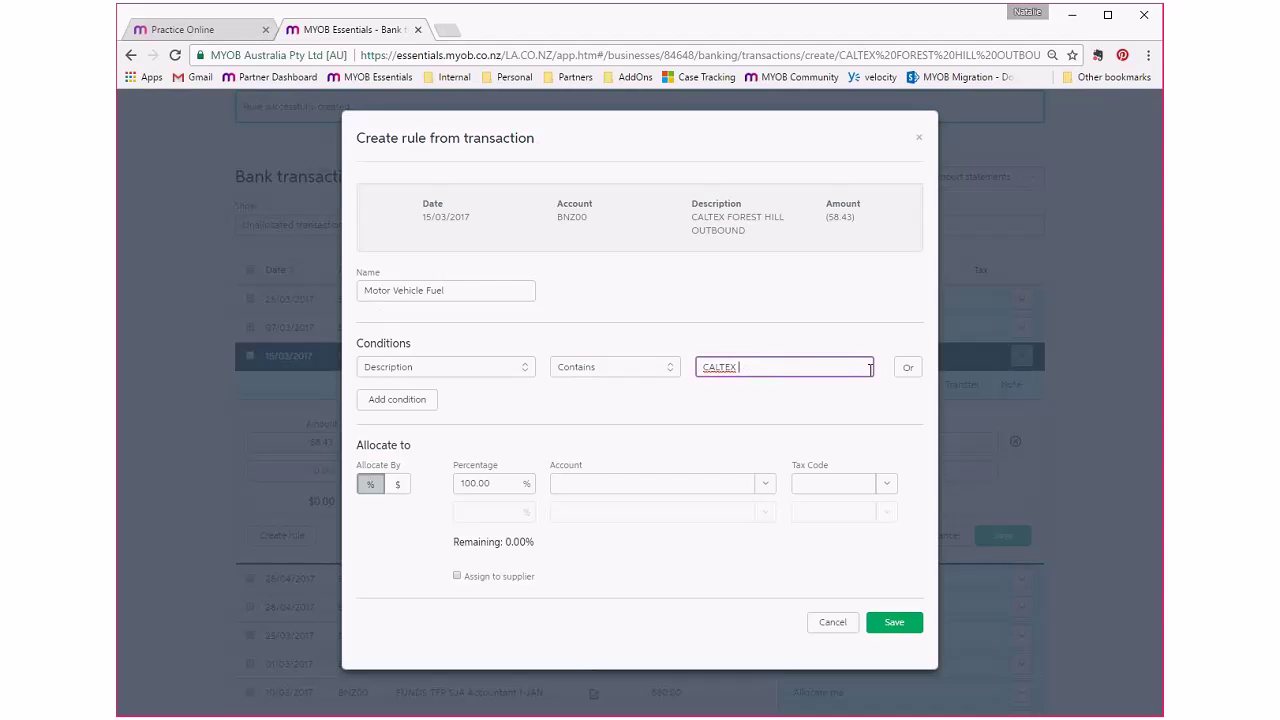
Add Z PETROL and BP CONNECT as alternative "contains" matches for the description condition.
left_click(908, 367)
left_click(711, 401)
type("Z PETROL")
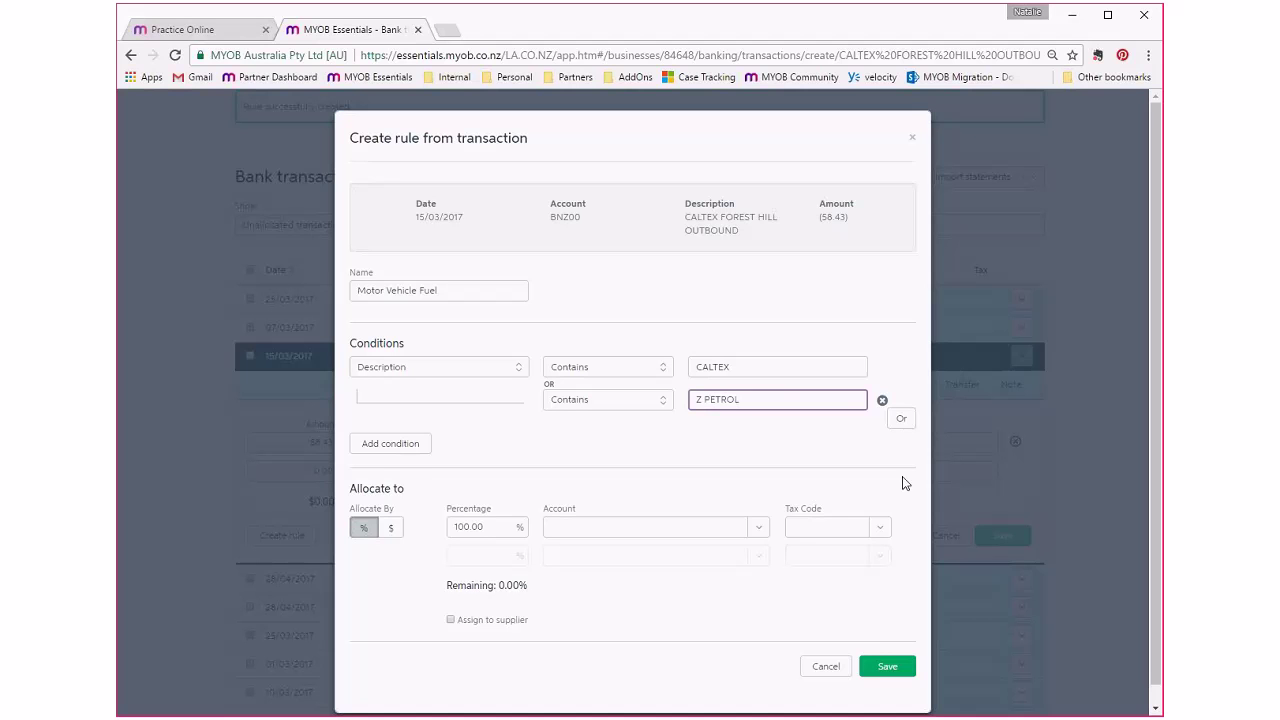
left_click(901, 418)
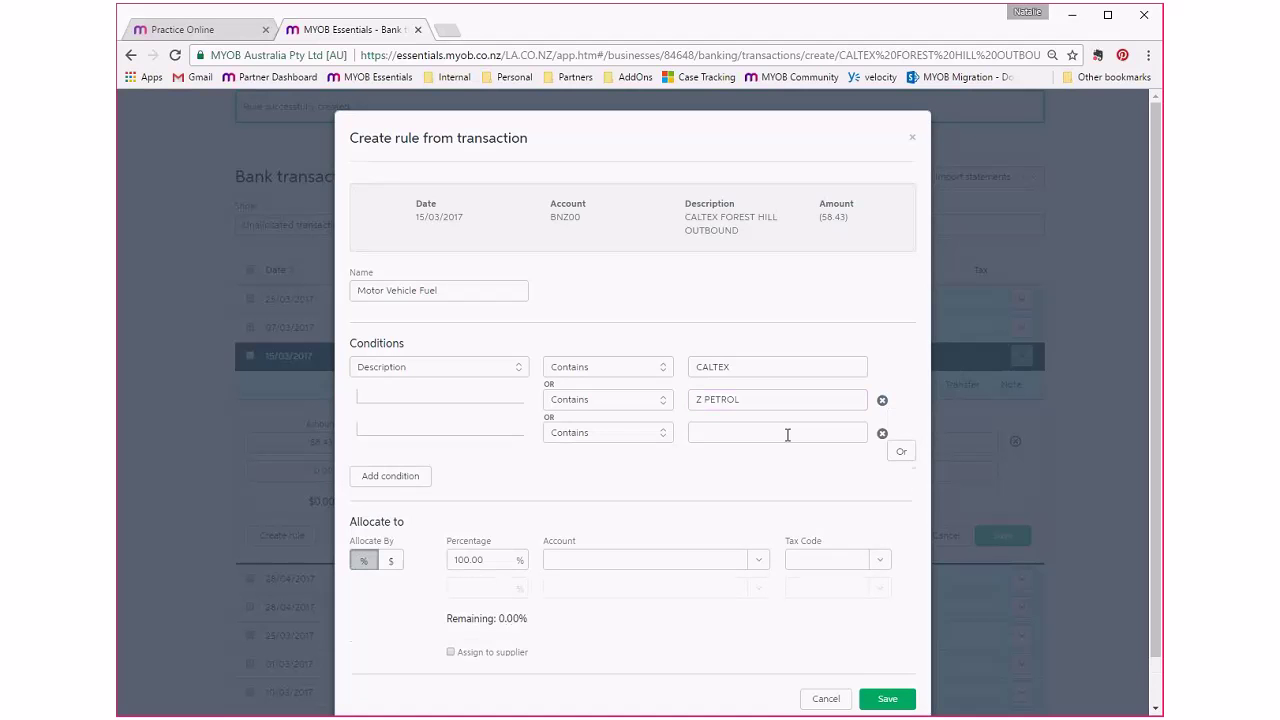
left_click(787, 434)
type("BP C")
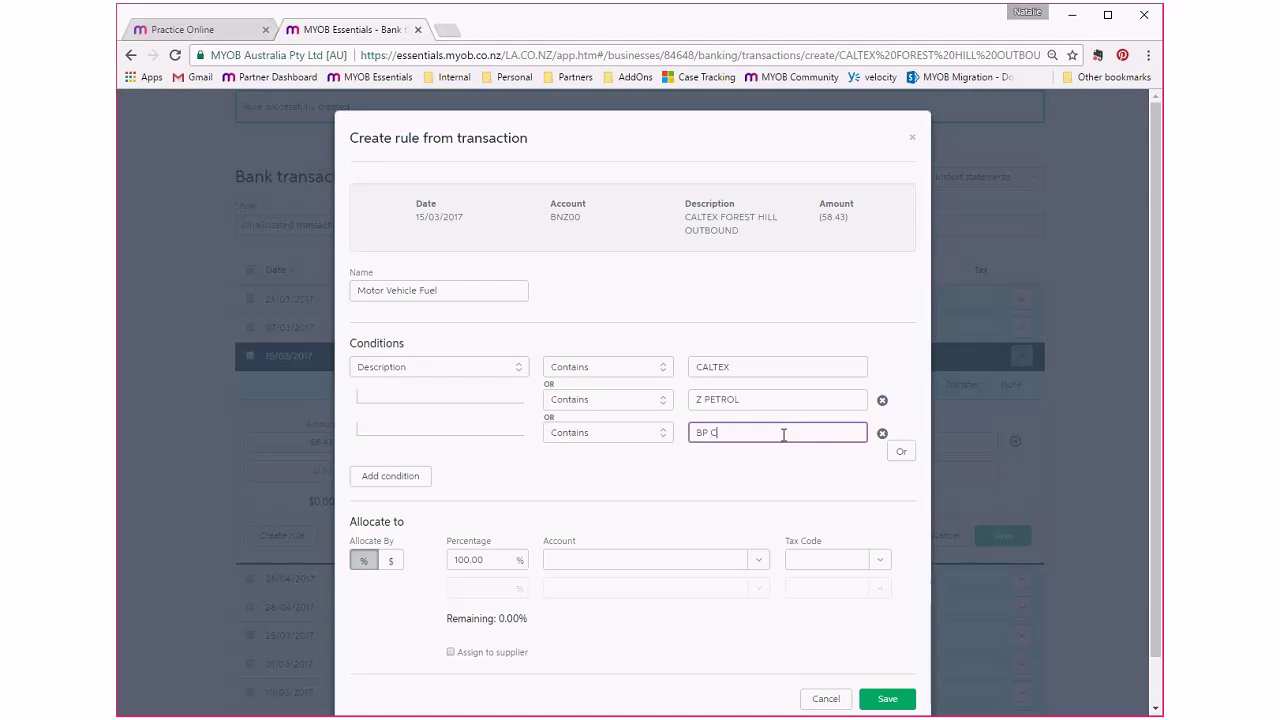
type("ONNECT")
Add BP2Go and Mobil as further alternative "contains" matches for the description condition.
left_click(901, 451)
left_click(724, 464)
type("BP")
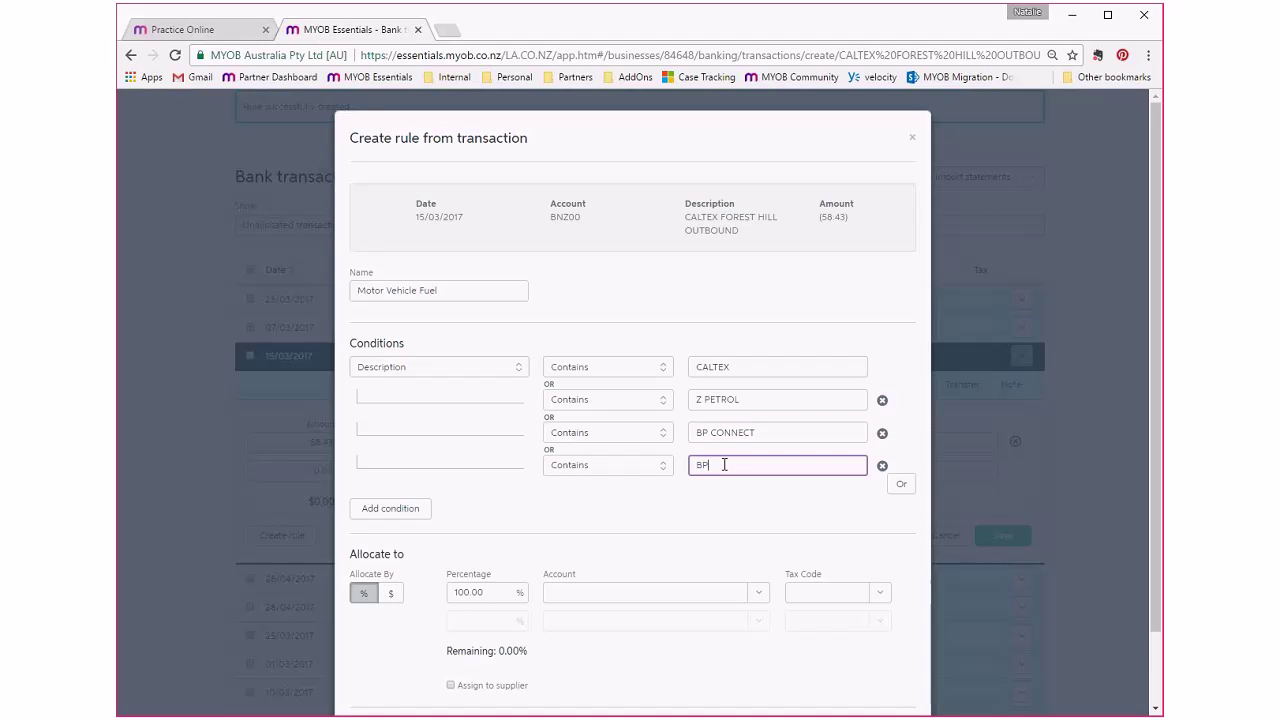
type("2Go")
left_click(901, 484)
left_click(762, 491)
type("Mobil")
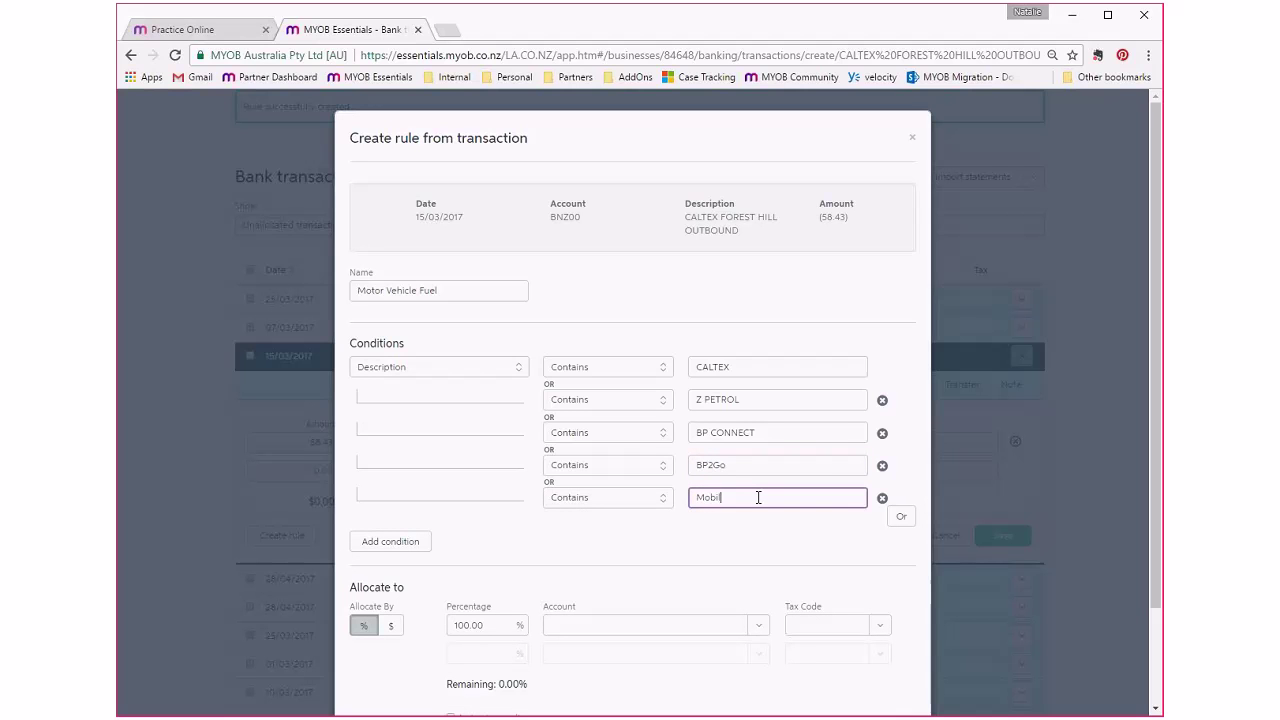
Allocate 100% of matching transactions to Motor vehicle expenses and save the rule.
left_click(670, 625)
type("veh")
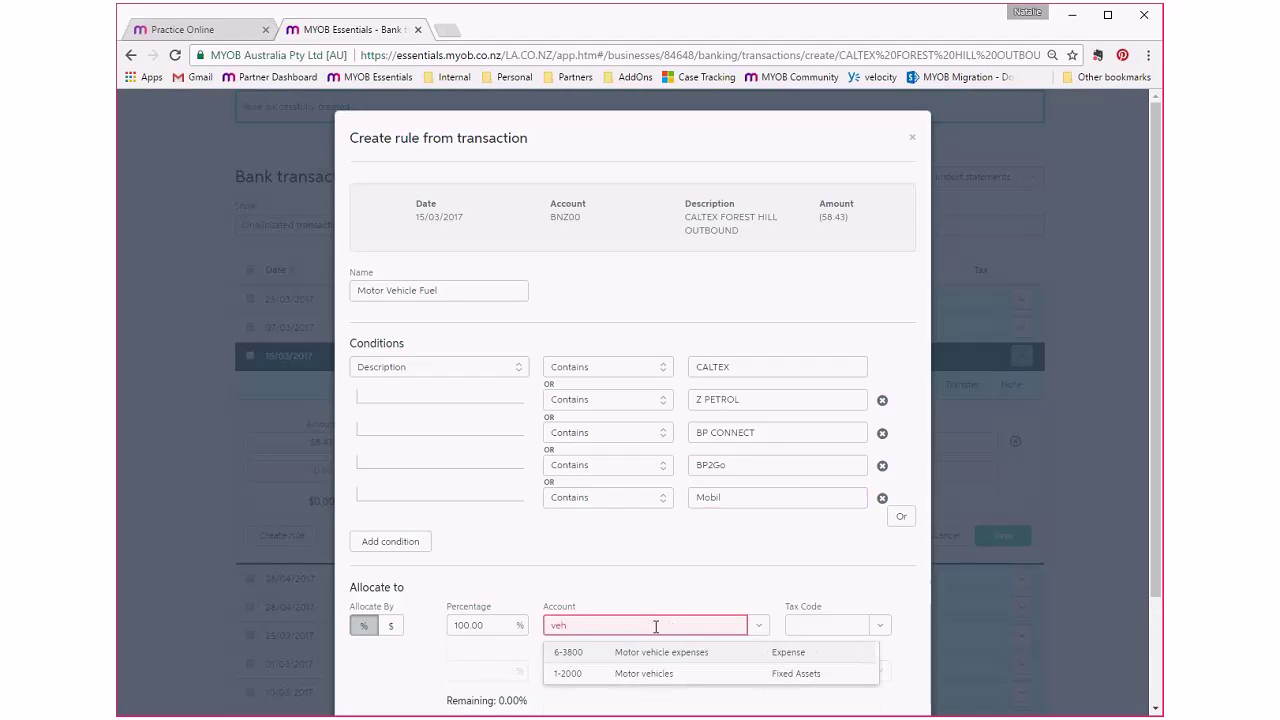
left_click(656, 652)
scroll(656, 654, "down", 2)
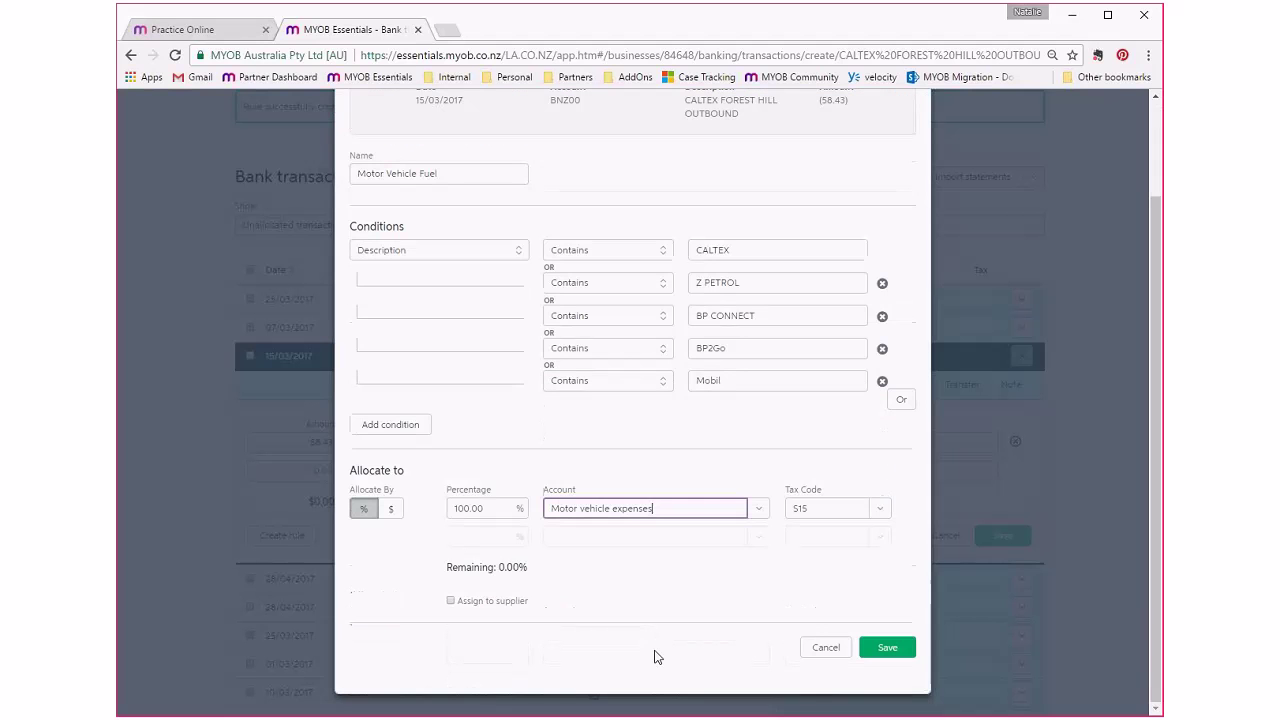
left_click(886, 649)
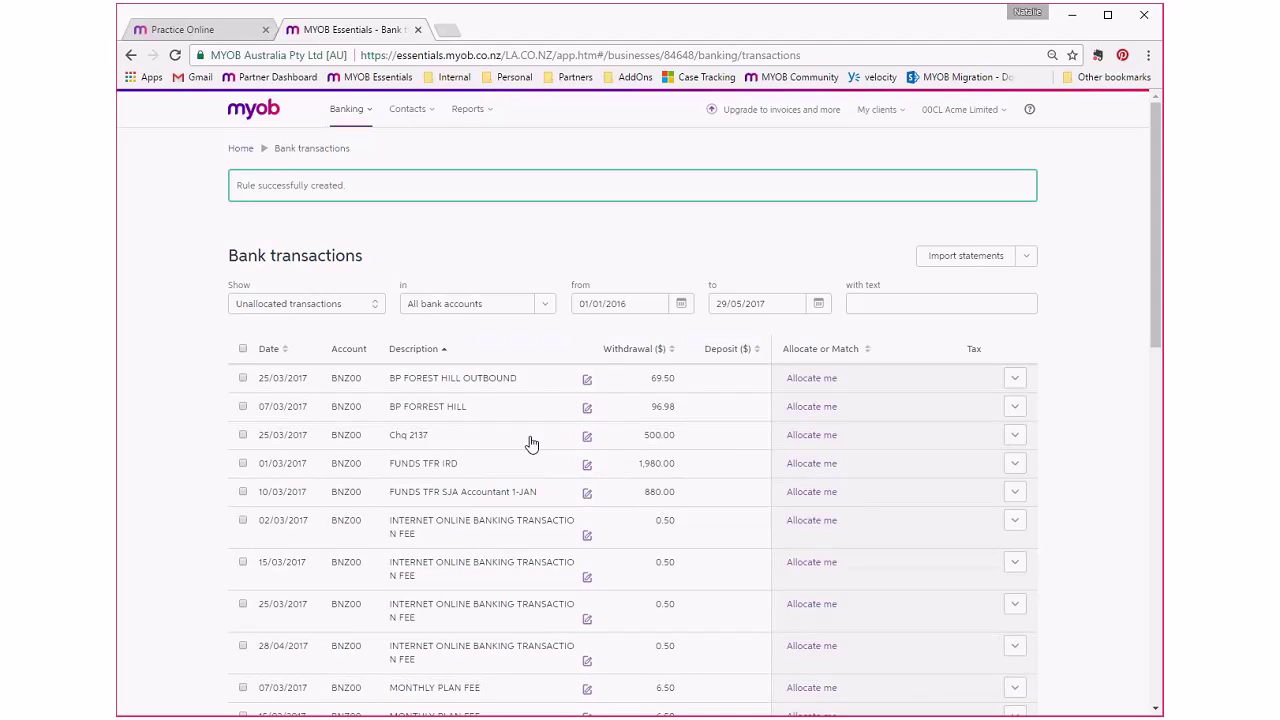
Open the allocation rules management page in a separate browser tab and switch to it.
left_click(346, 108)
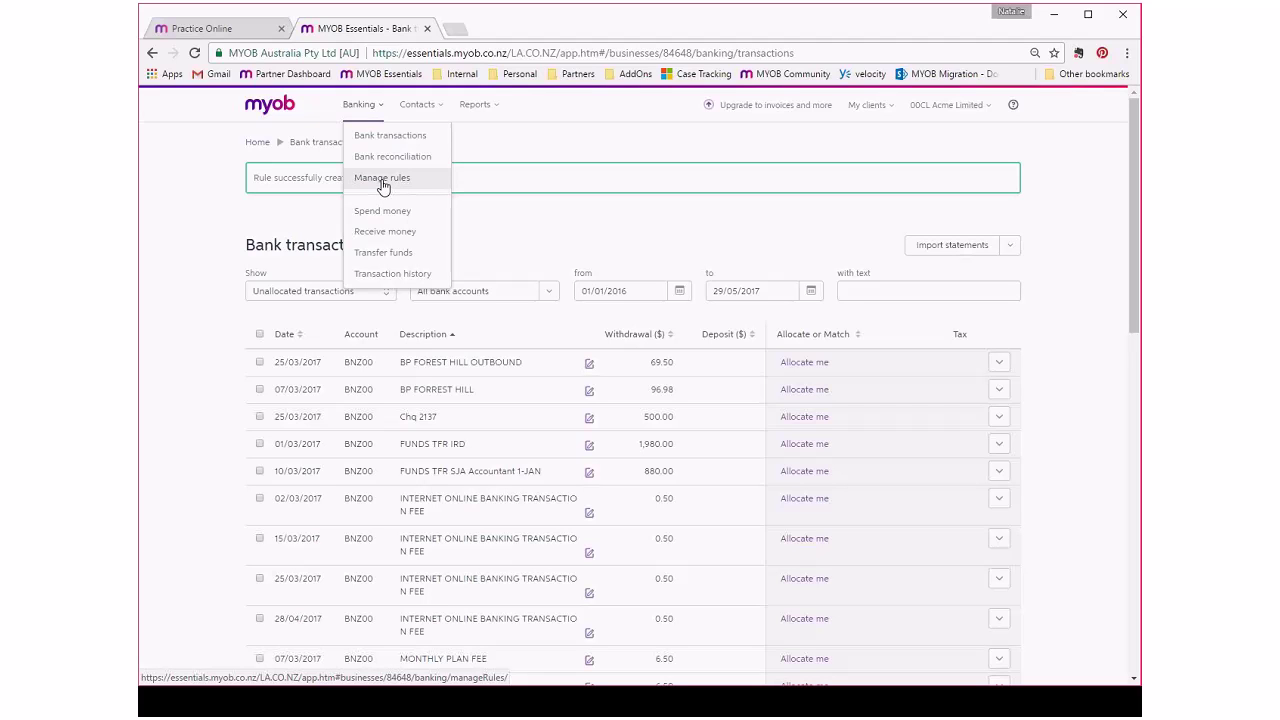
middle_click(383, 180)
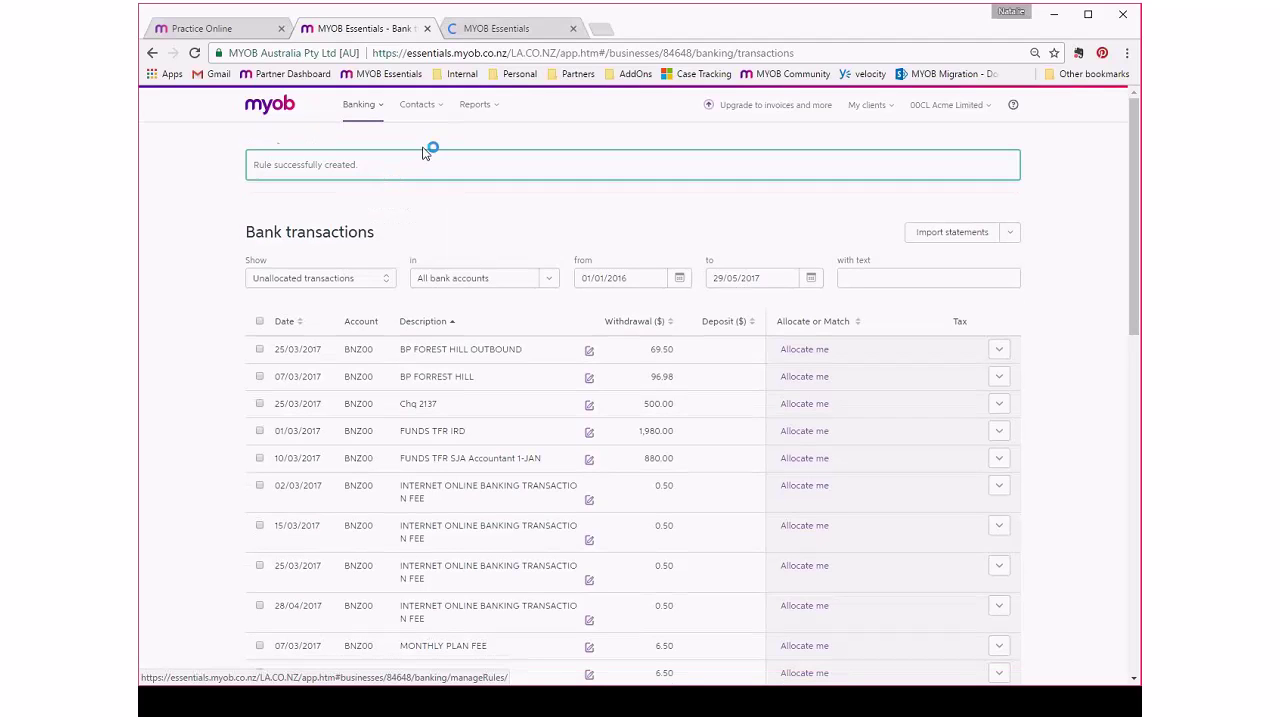
left_click(493, 30)
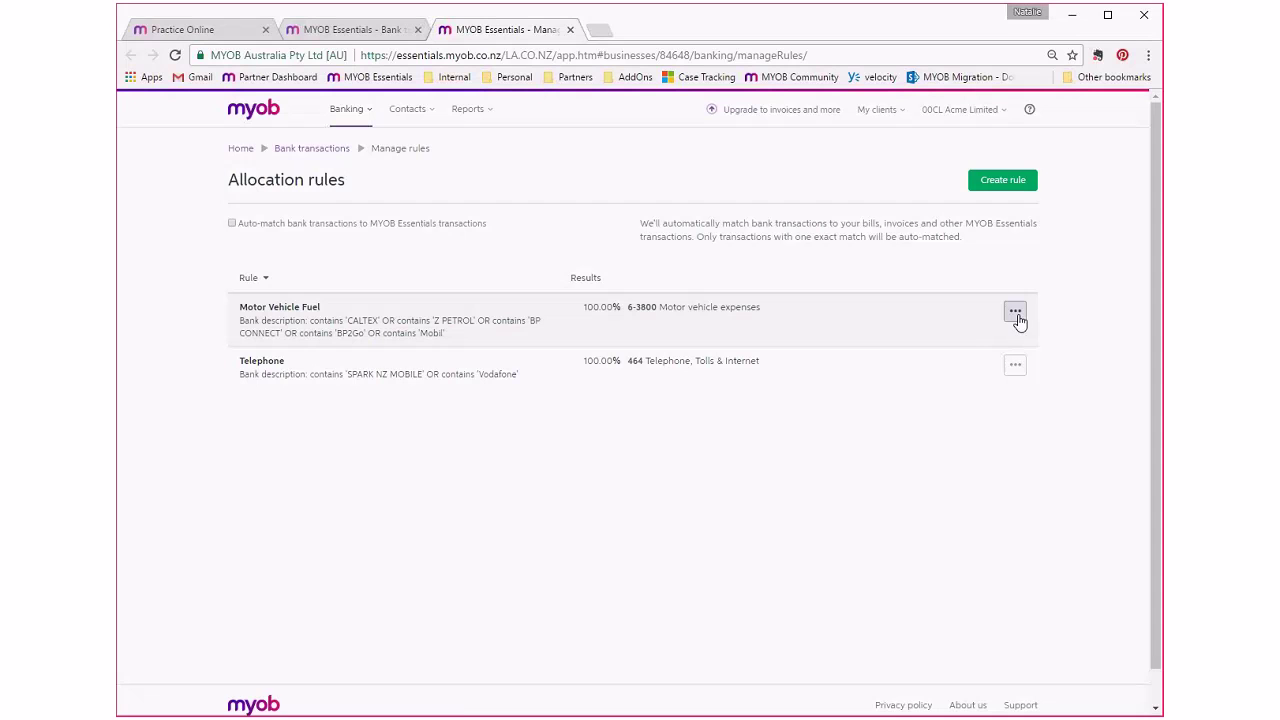
Edit the Motor Vehicle Fuel rule, replacing the BP CONNECT match with BP FOR, and save it.
left_click(1015, 313)
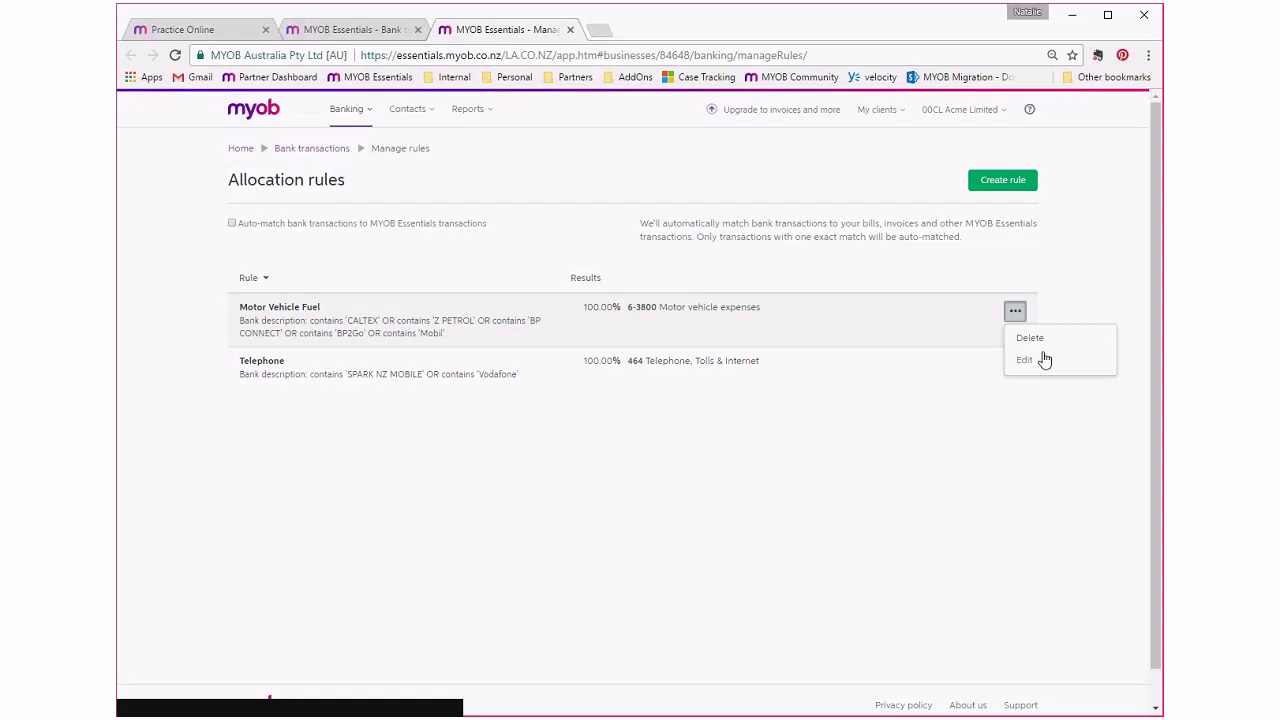
left_click(1026, 360)
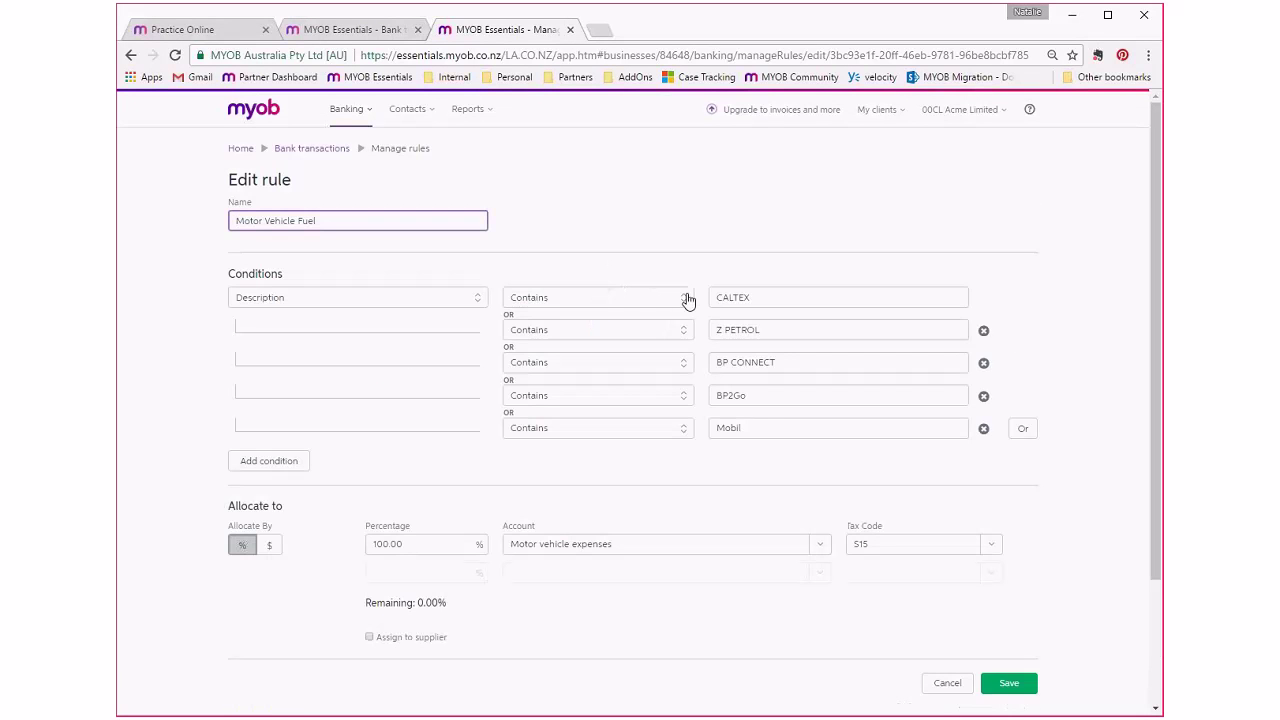
left_click_drag(774, 362, 729, 364)
key("BackSpace")
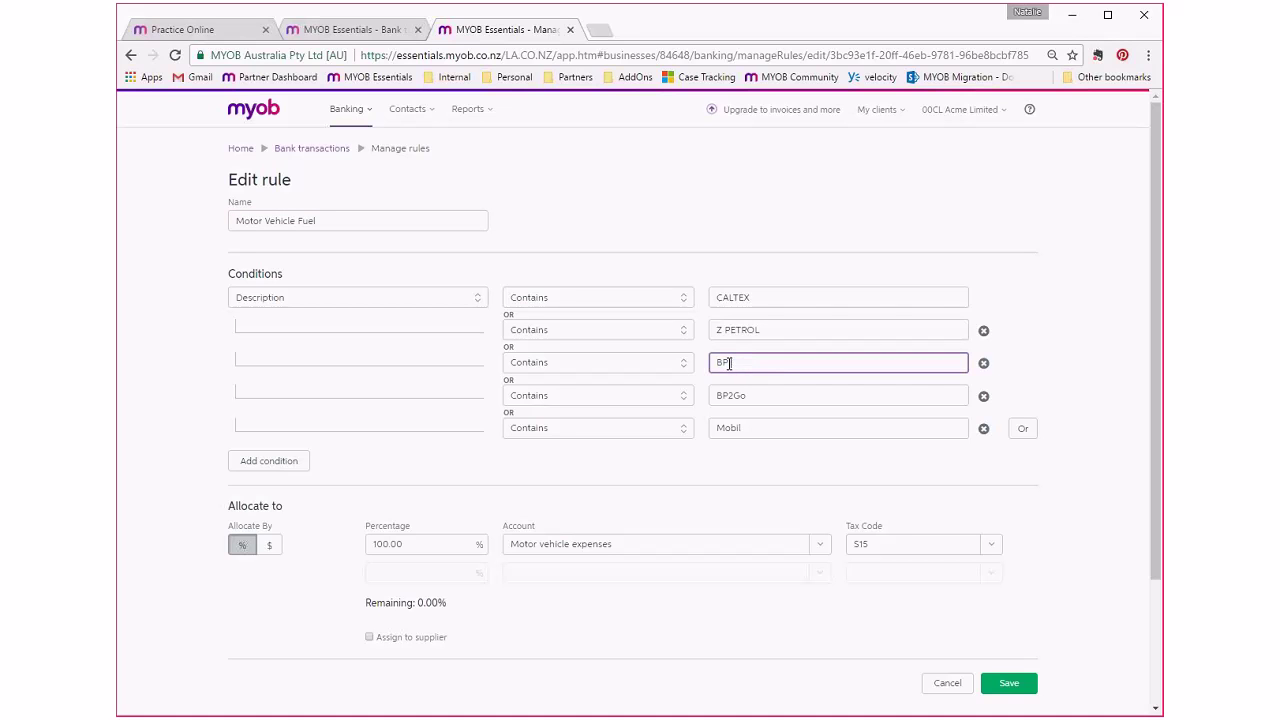
type("FOR")
left_click(1008, 684)
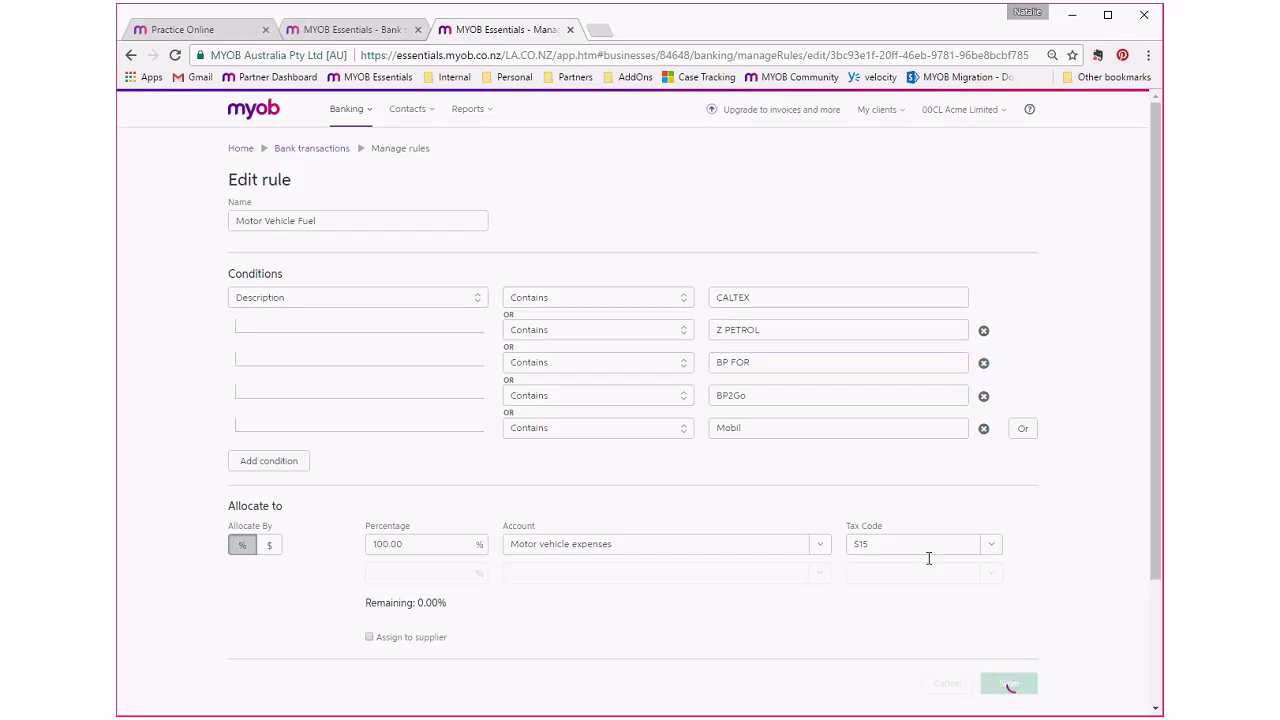
Return to the bank transactions list and allocate 25% of the 28/04/2017 PAYMENT - AMI INSURANCE withdrawal to Insurance.
left_click(362, 33)
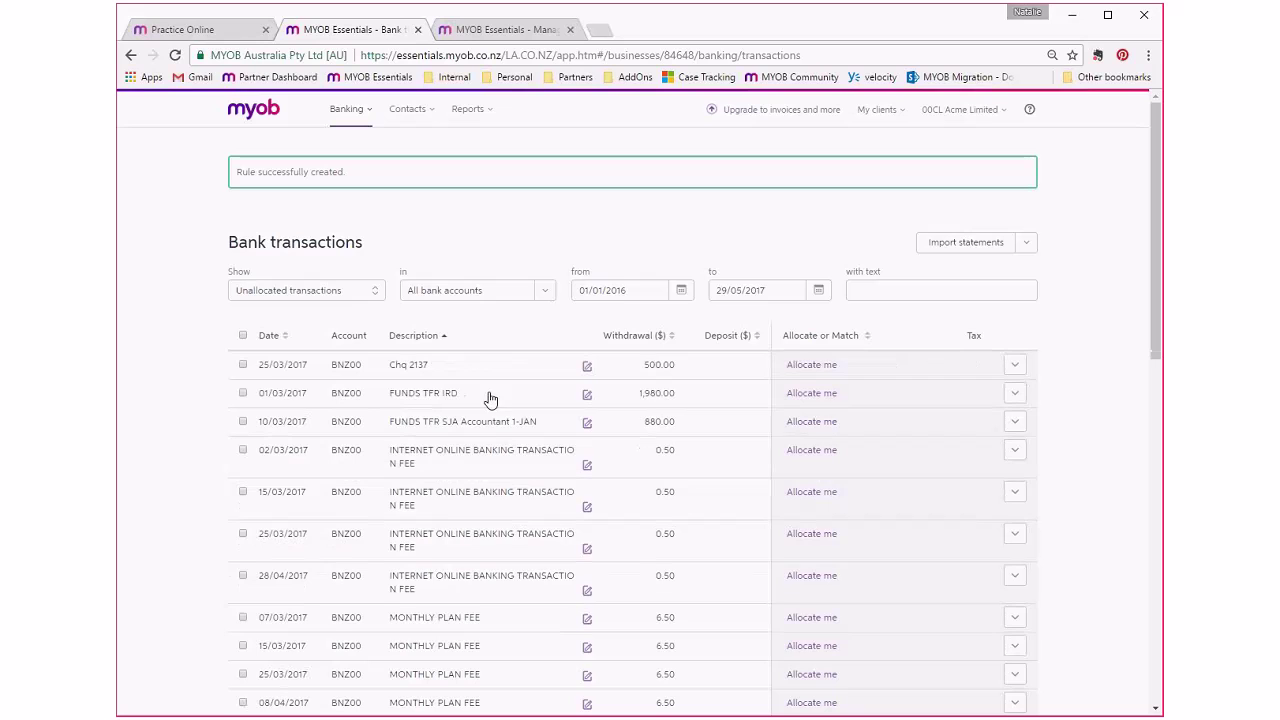
scroll(648, 453, "down", 2)
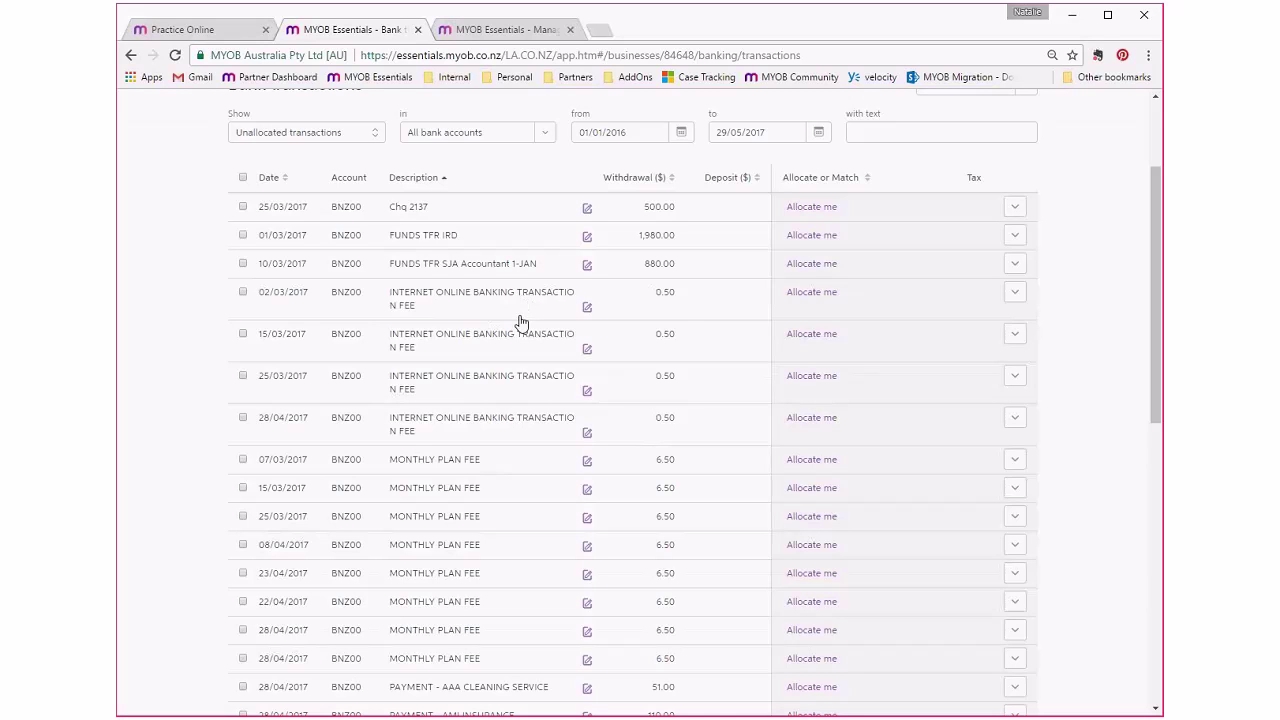
scroll(475, 557, "down", 2)
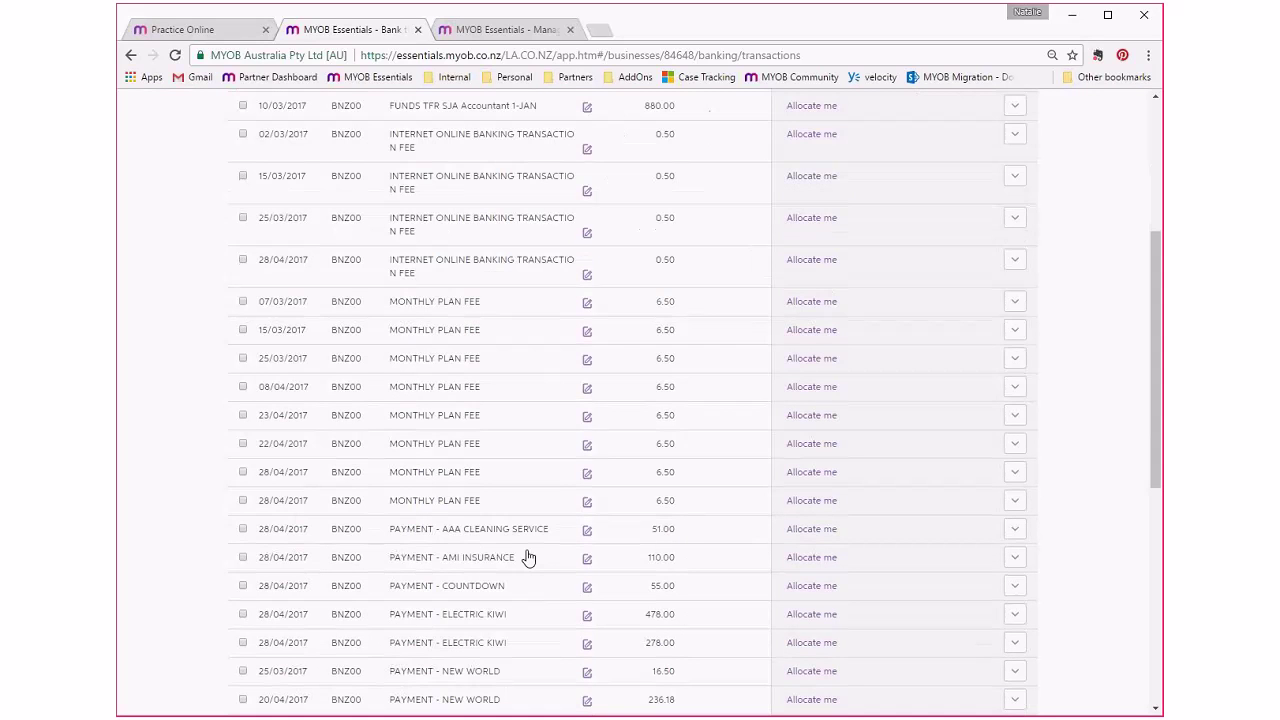
scroll(524, 556, "down", 1)
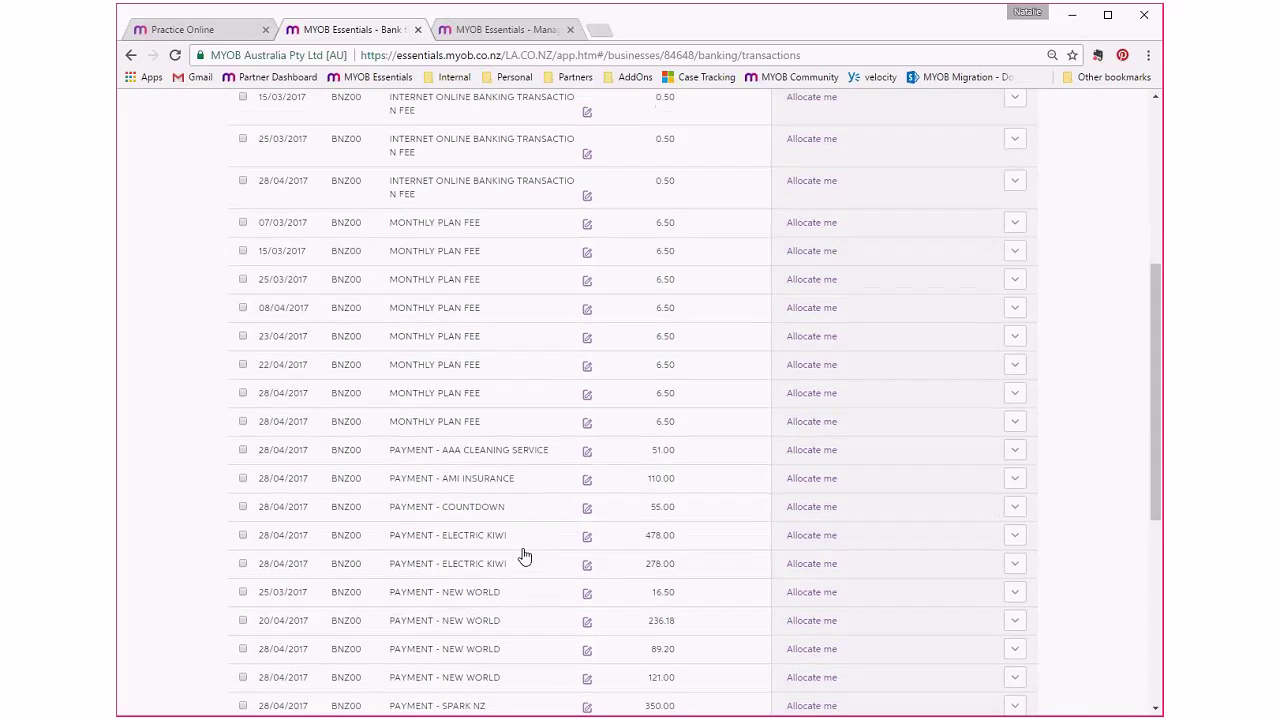
scroll(524, 556, "down", 1)
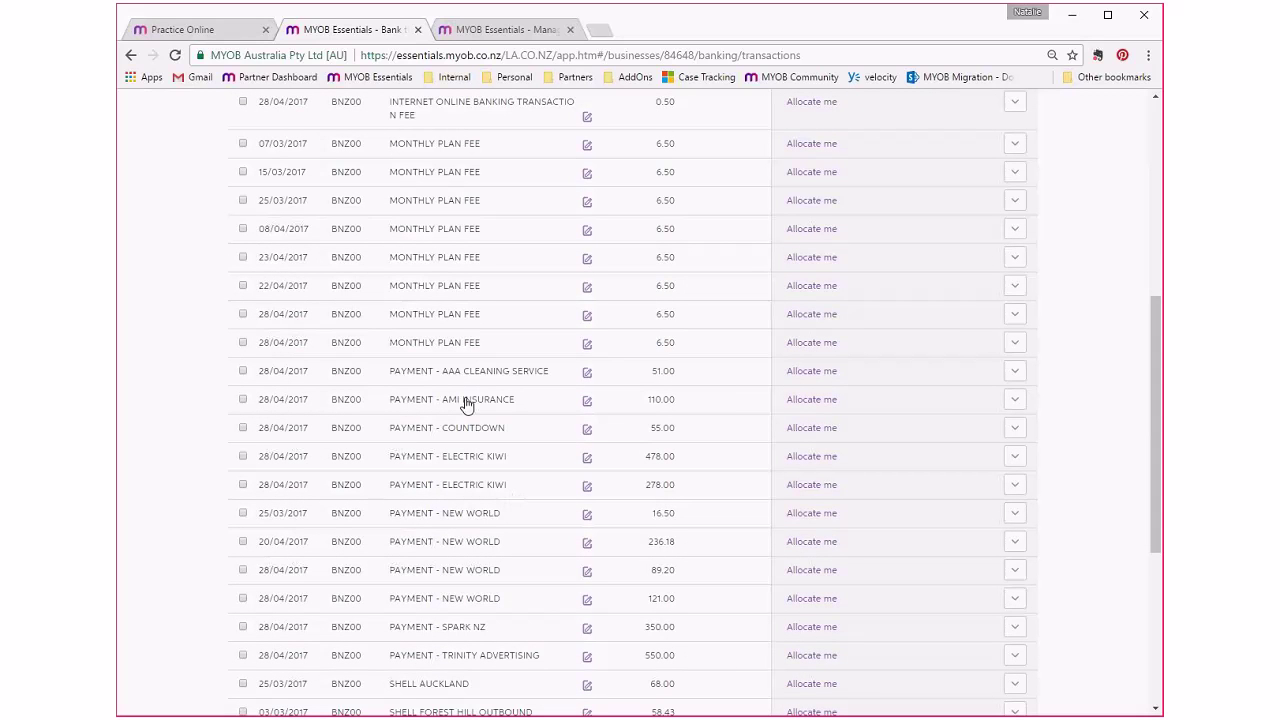
left_click(1015, 400)
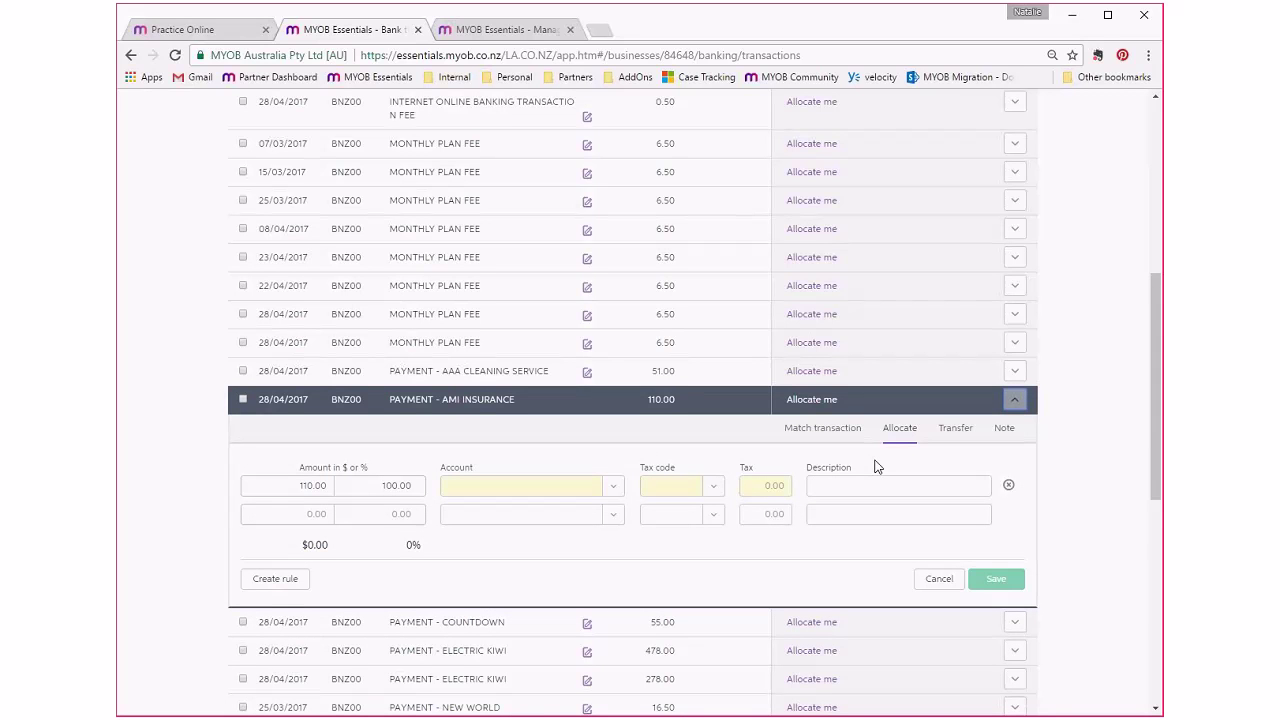
left_click(370, 487)
type("25")
key("Tab")
type("insur")
key("Tab")
key("Tab")
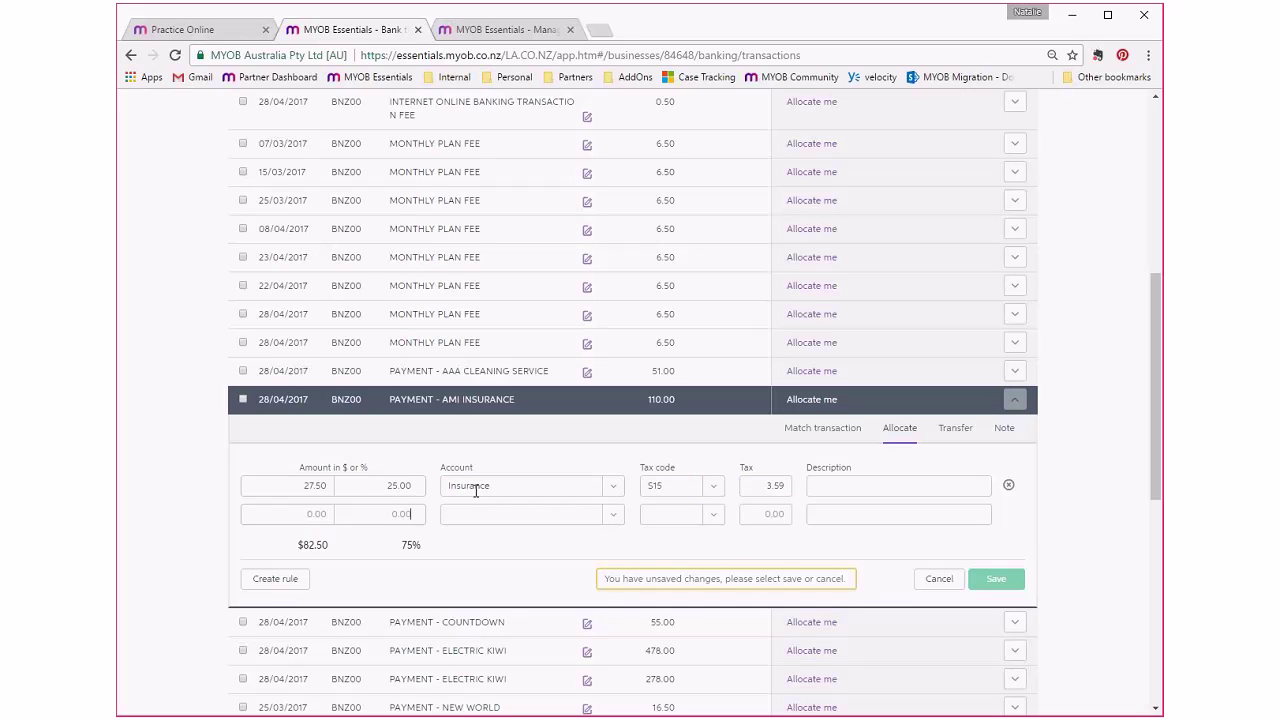
Allocate the remaining 75% of the AMI INSURANCE payment to Owner drawings and save the split.
key("Tab")
key("Tab")
type("draw")
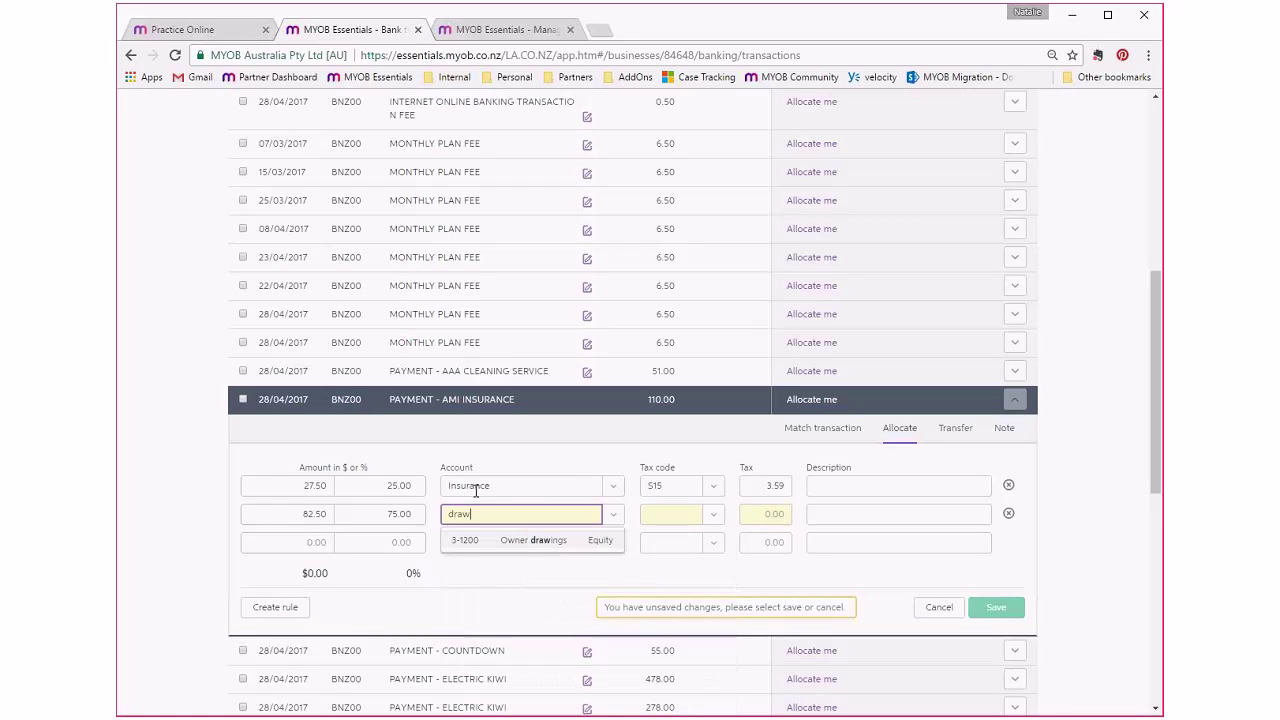
key("Tab")
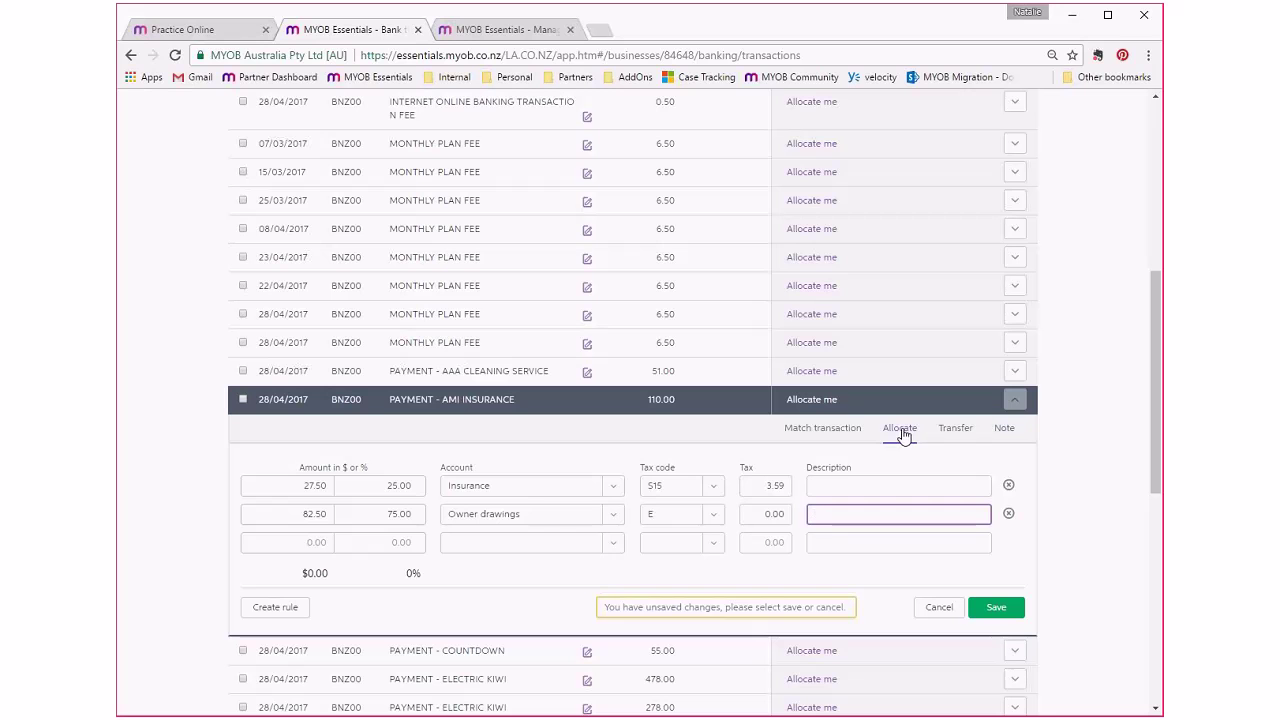
left_click(995, 609)
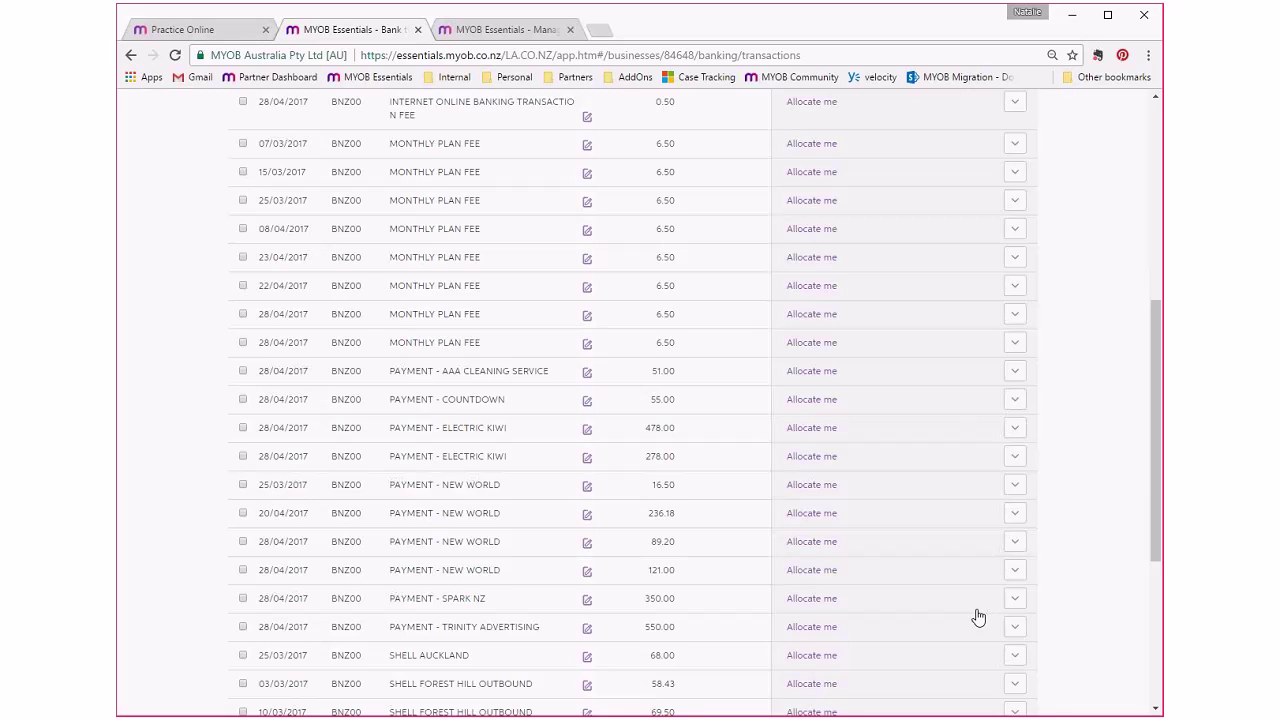
Check the available bank account filter choices and sort the unallocated transactions by deposit.
scroll(978, 617, "up", 2)
scroll(978, 617, "up", 4)
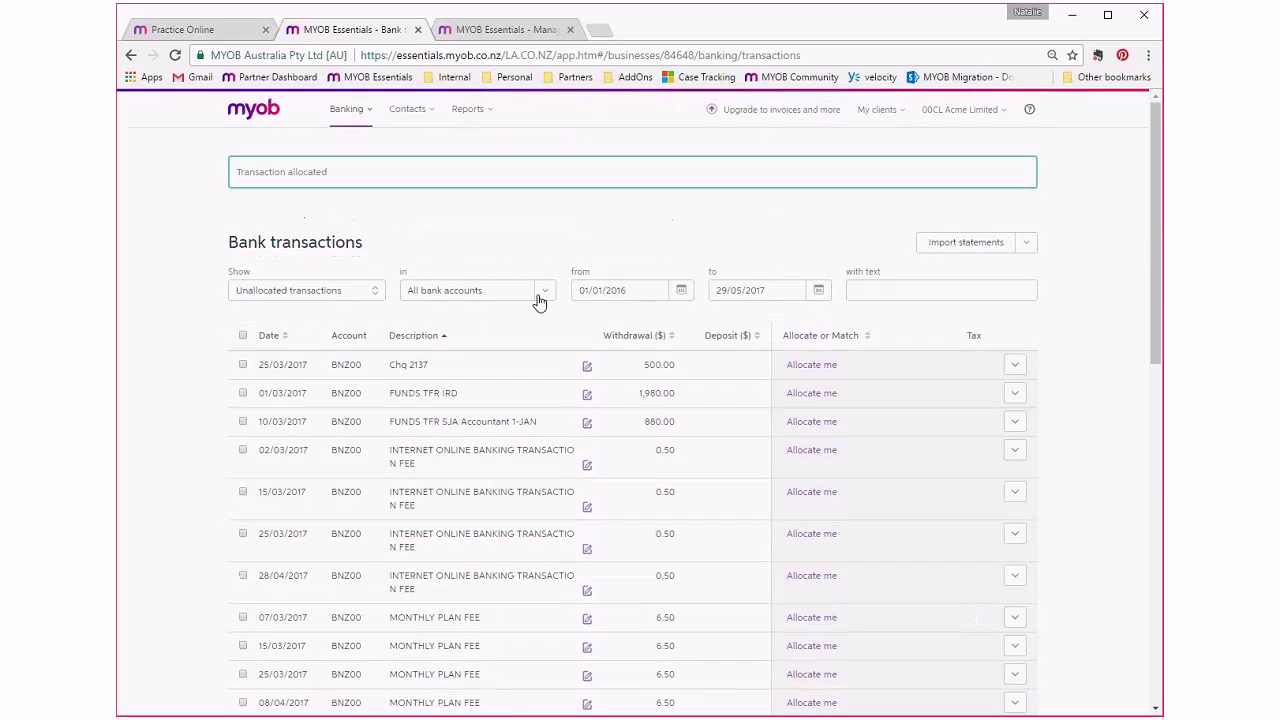
left_click(545, 296)
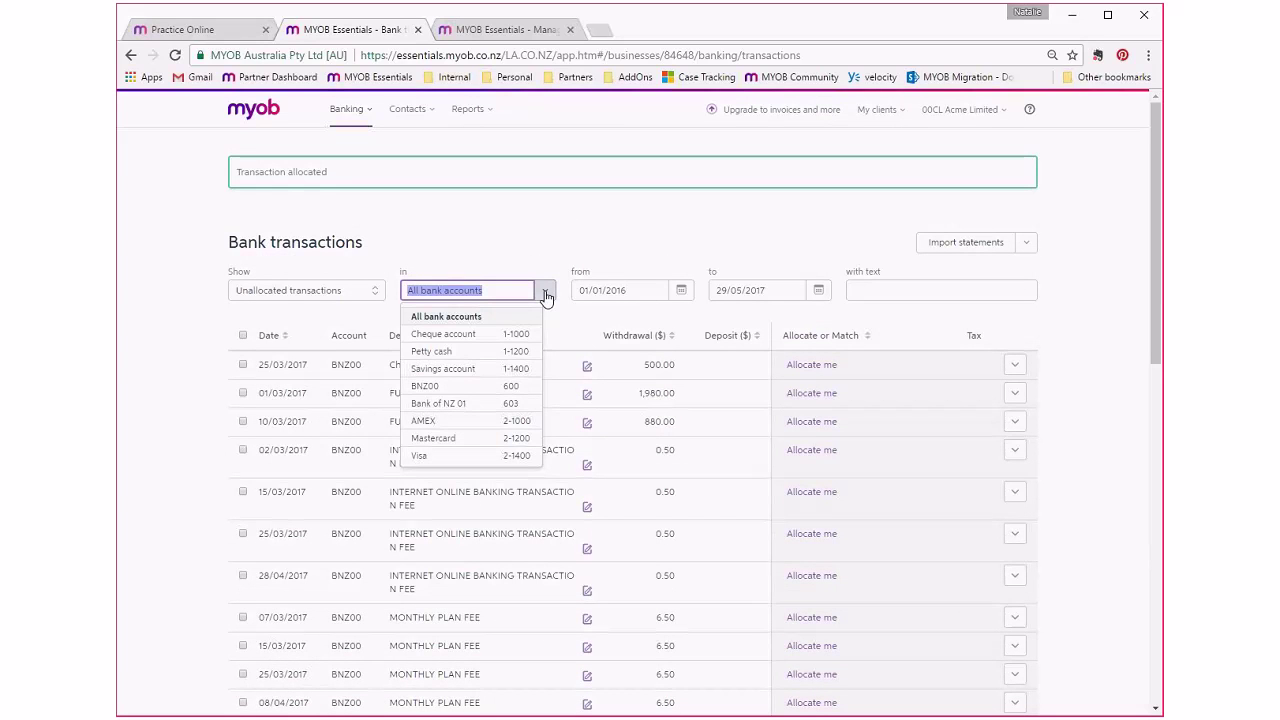
scroll(970, 506, "down", 1)
left_click(730, 276)
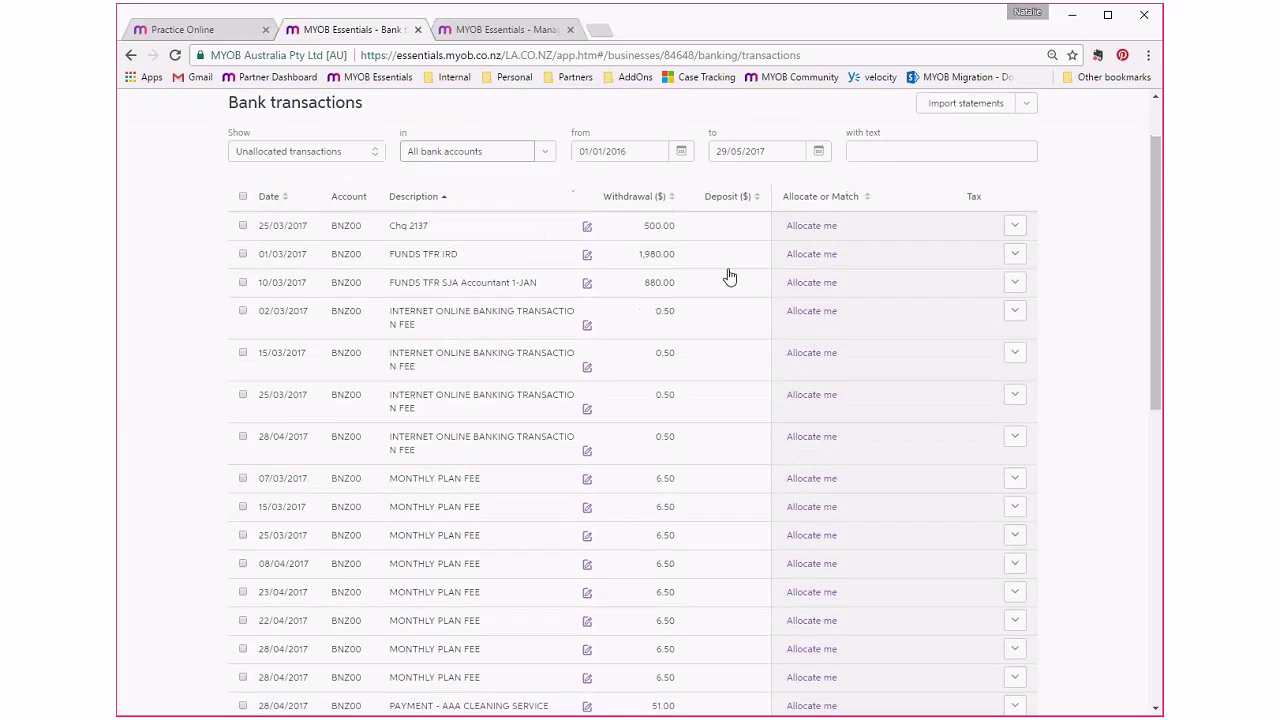
left_click(728, 196)
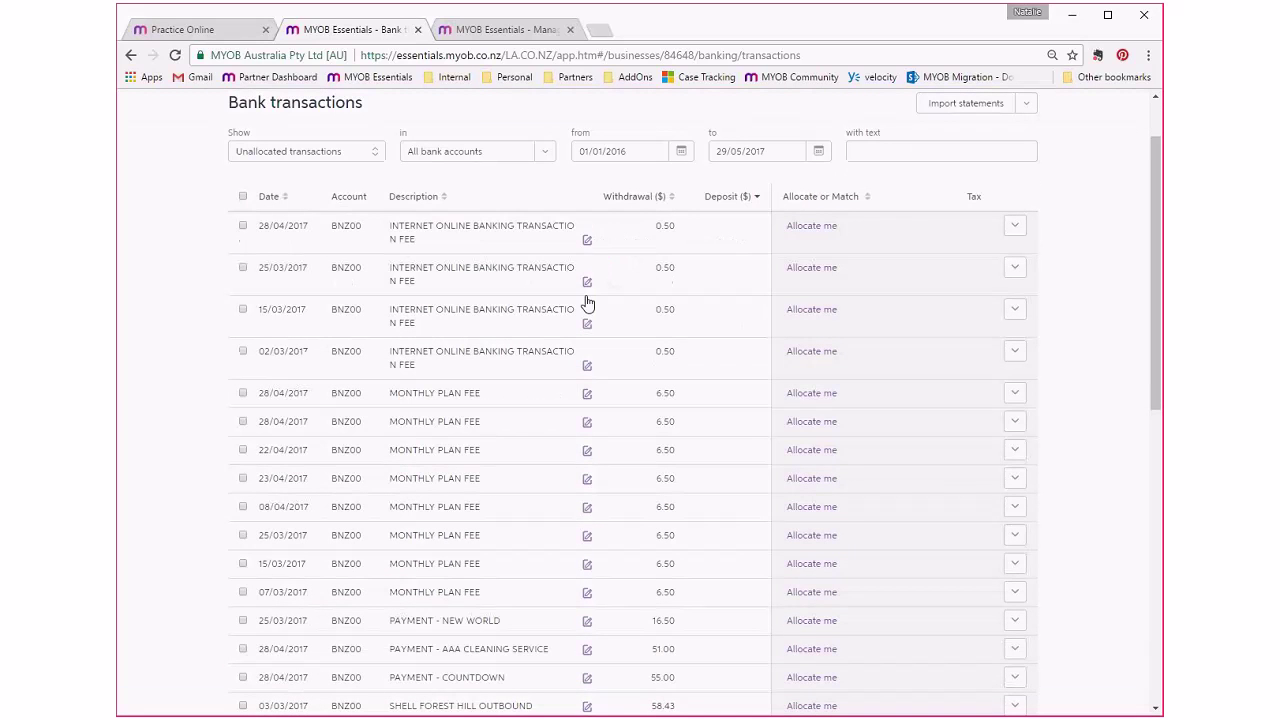
left_click(856, 151)
View the transfer option for the 28/04/2017 internet banking fee, and save a note greeting the recipient and asking "How do I code this?".
left_click(1016, 226)
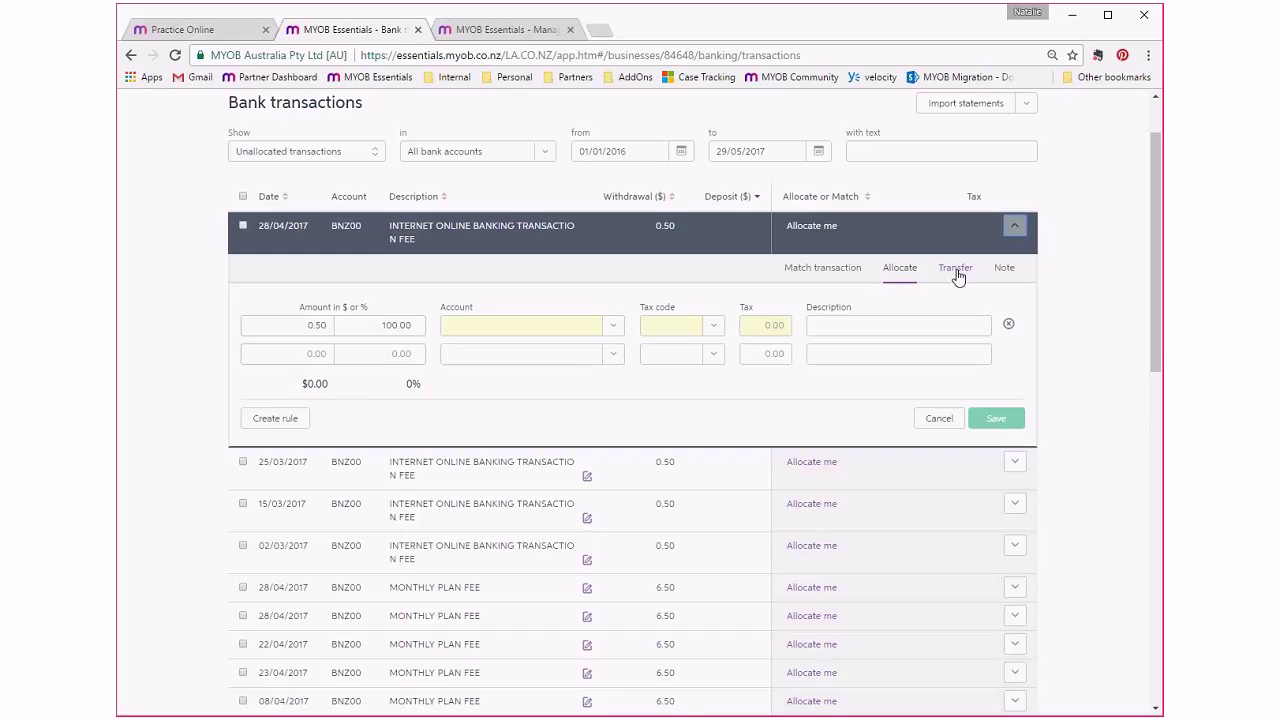
left_click(957, 274)
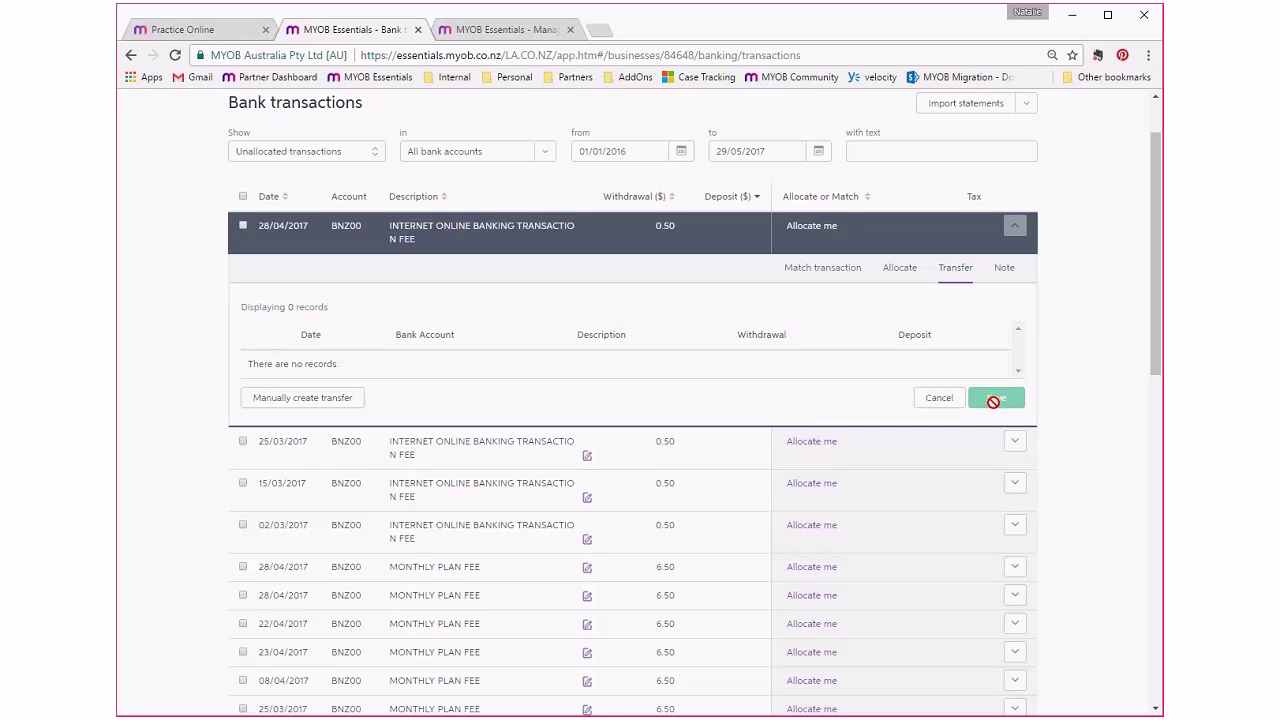
left_click(1004, 270)
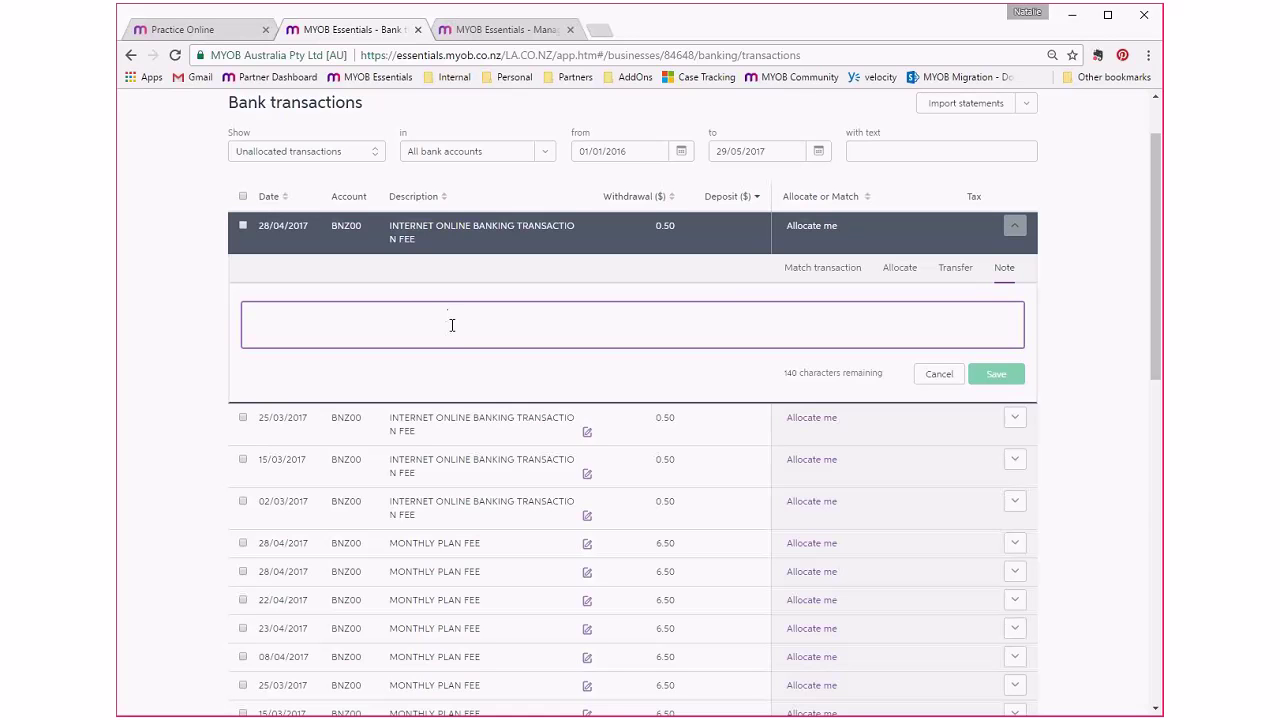
type("Hi Da")
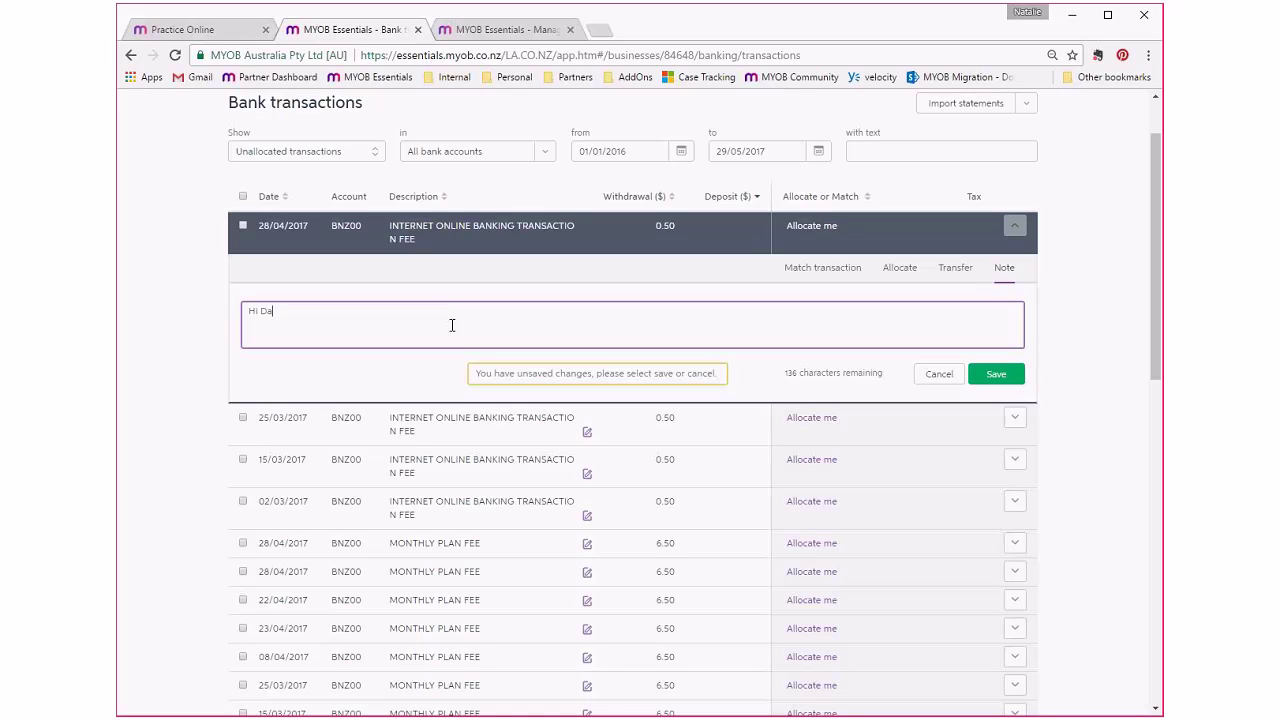
type("vid, How do I code this?")
left_click(1000, 376)
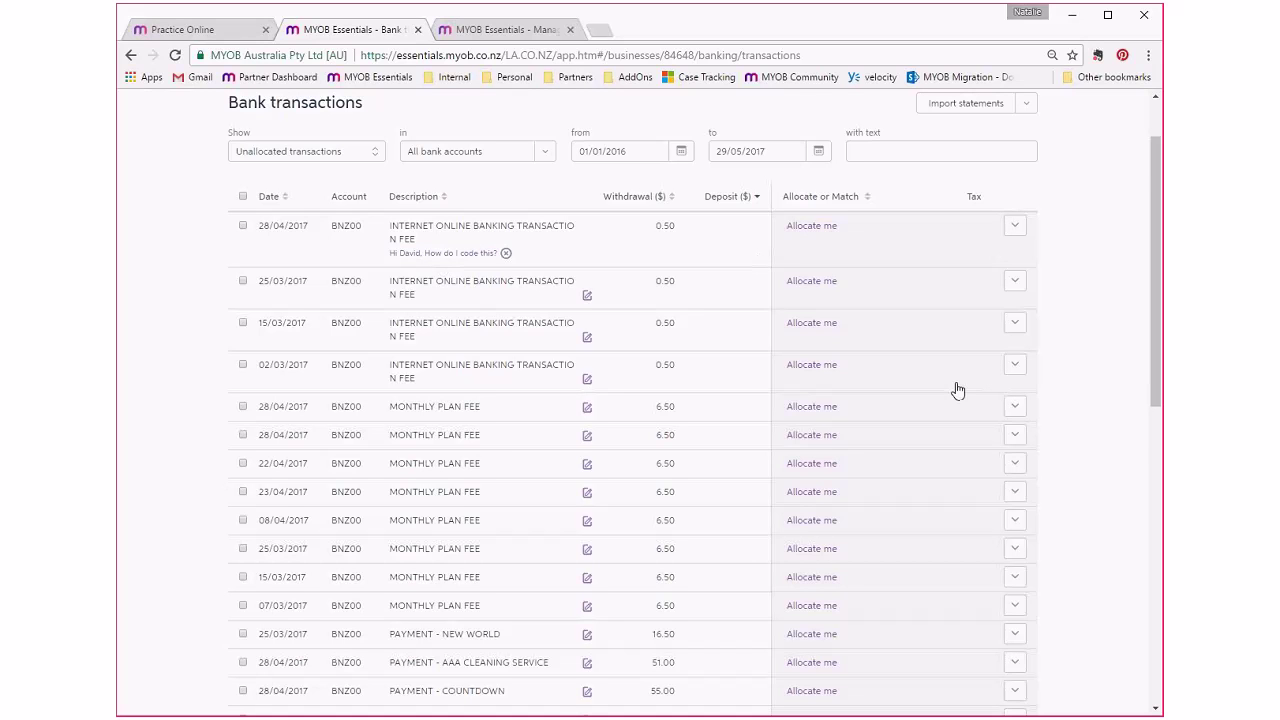
Start a rule from the 23/04/2017 MONTHLY PLAN FEE withdrawal and name it Bank Charges.
scroll(1036, 385, "down", 1)
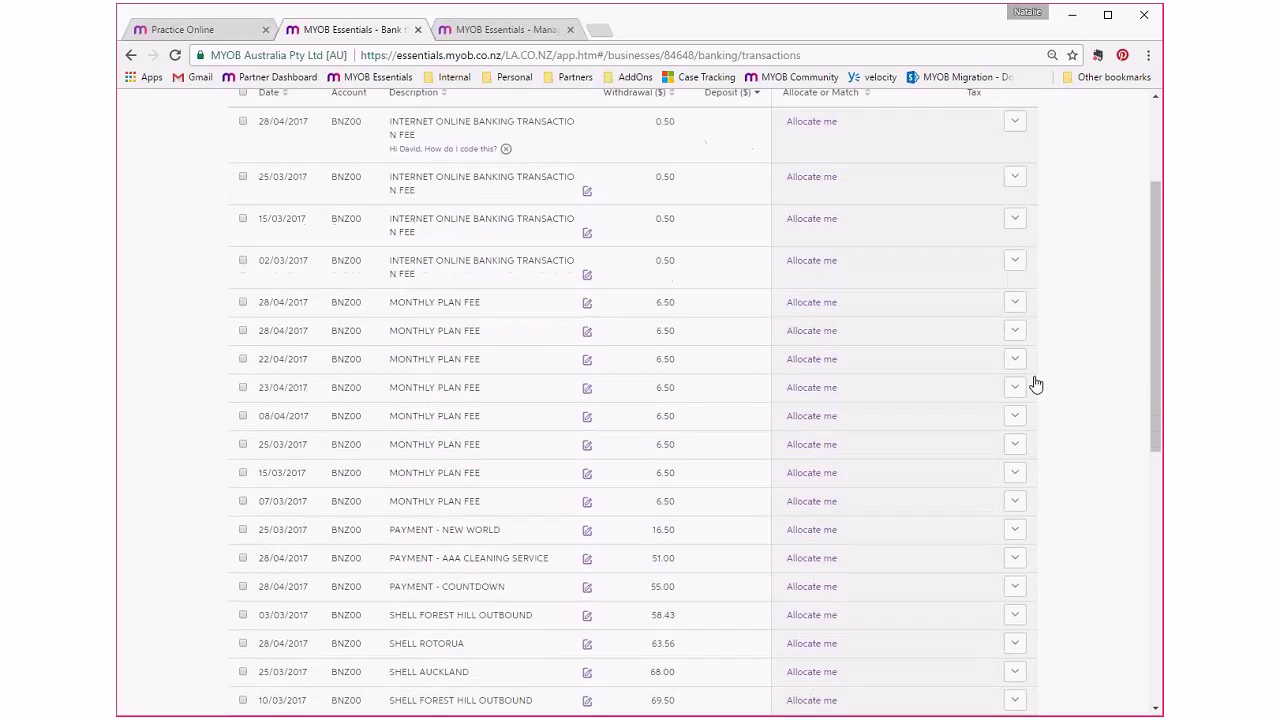
scroll(1036, 385, "down", 2)
scroll(1060, 388, "up", 4)
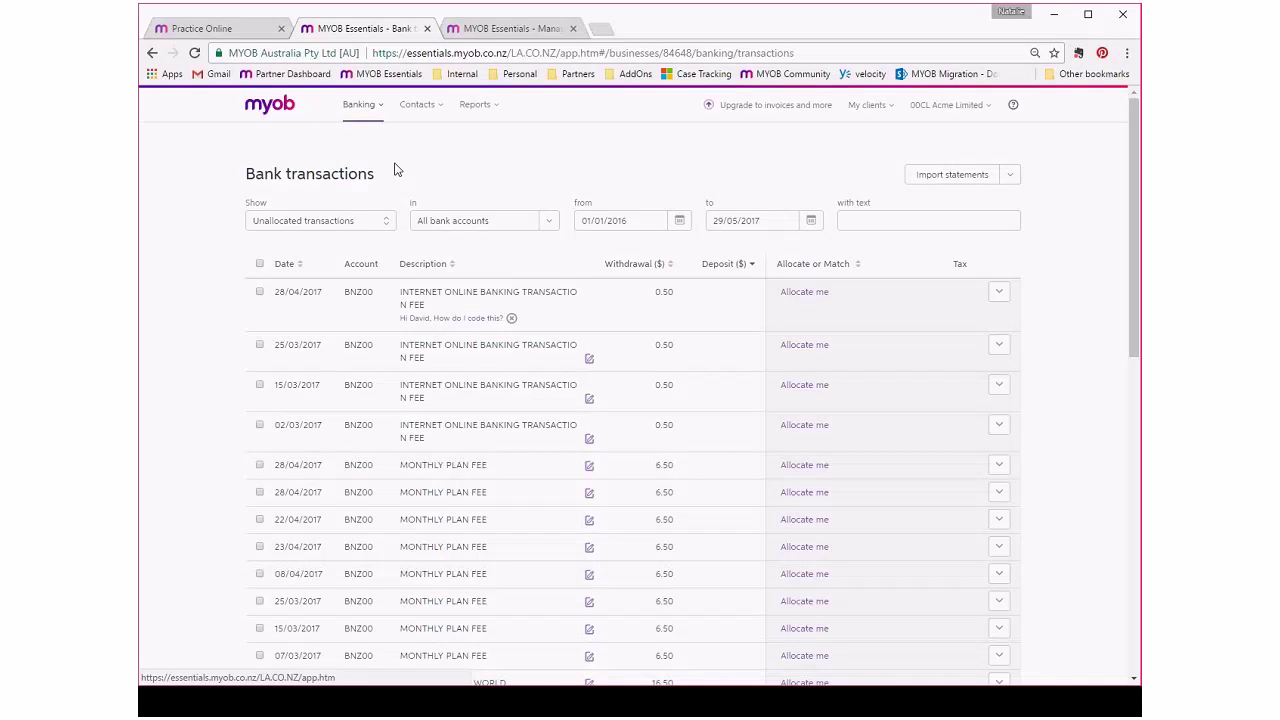
left_click(320, 546)
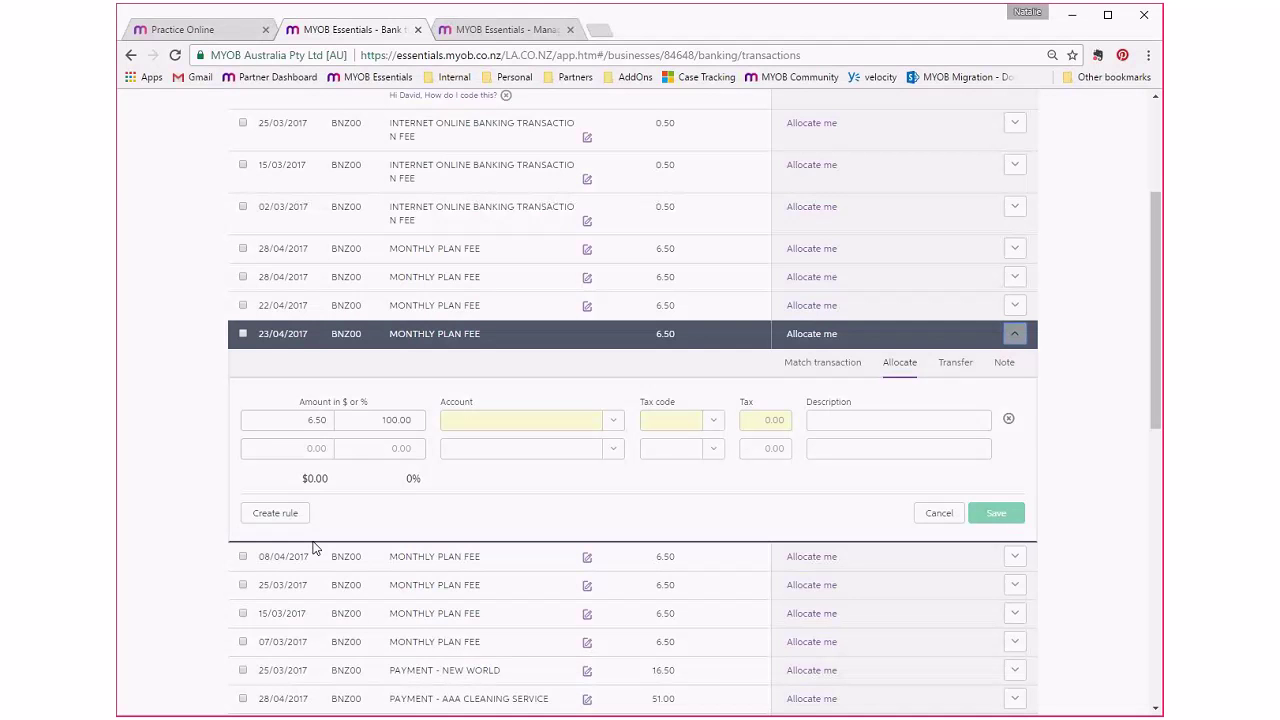
left_click(1014, 335)
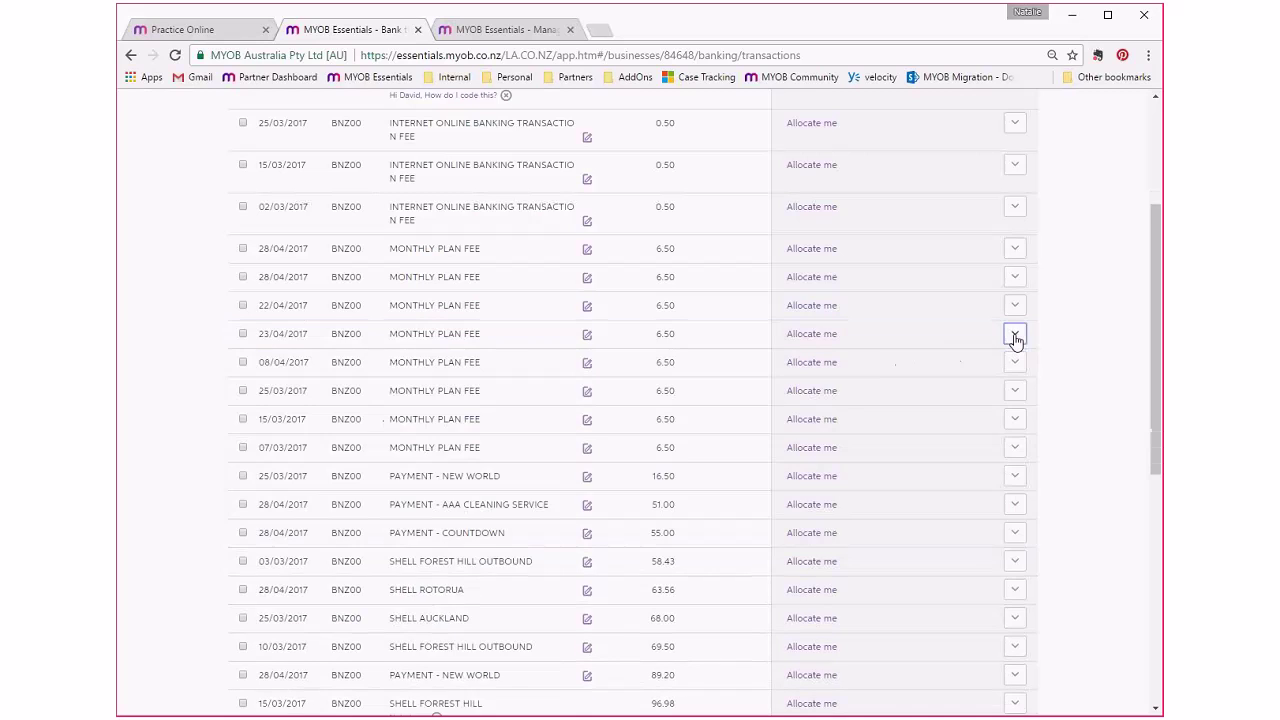
left_click(1014, 335)
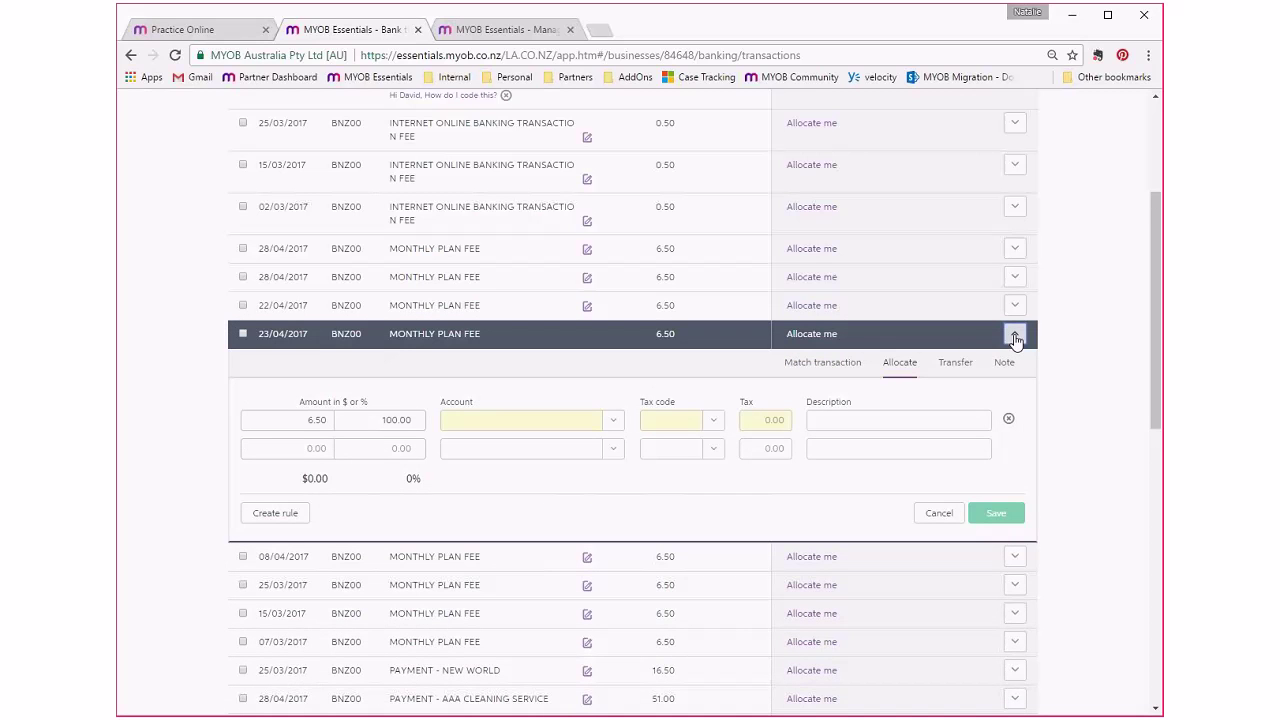
left_click(281, 515)
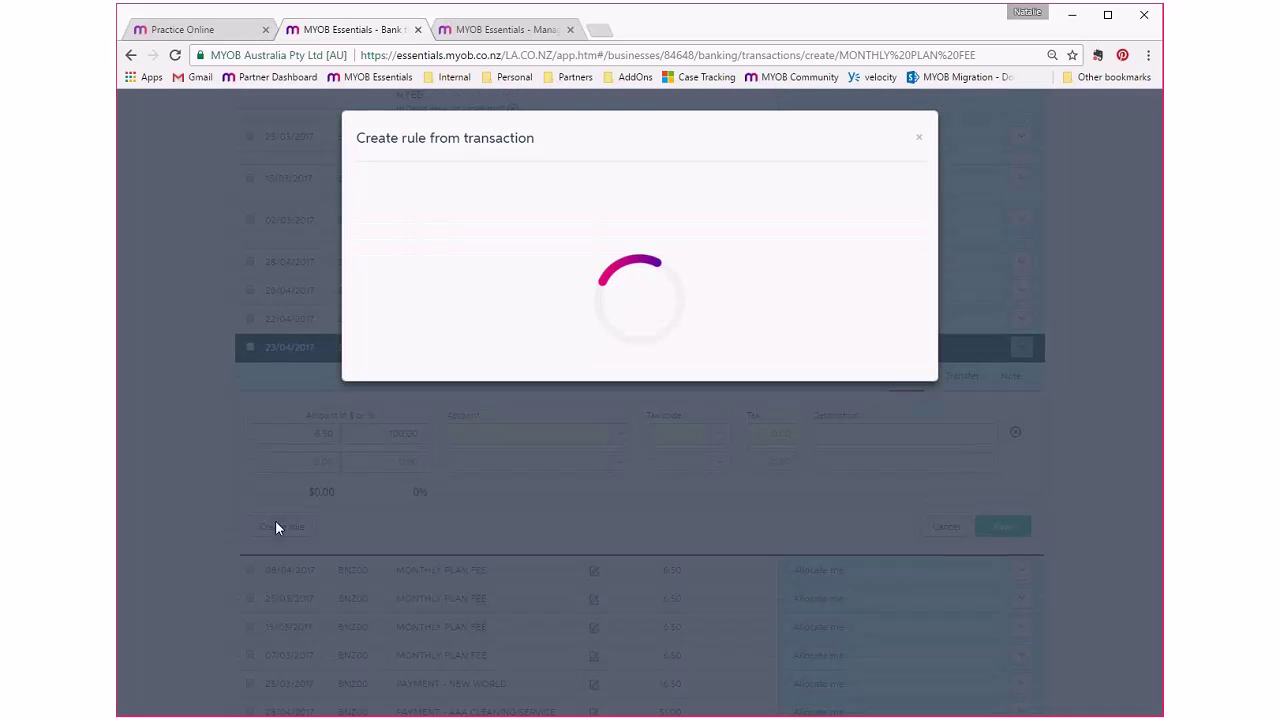
triple_click(487, 276)
type("B")
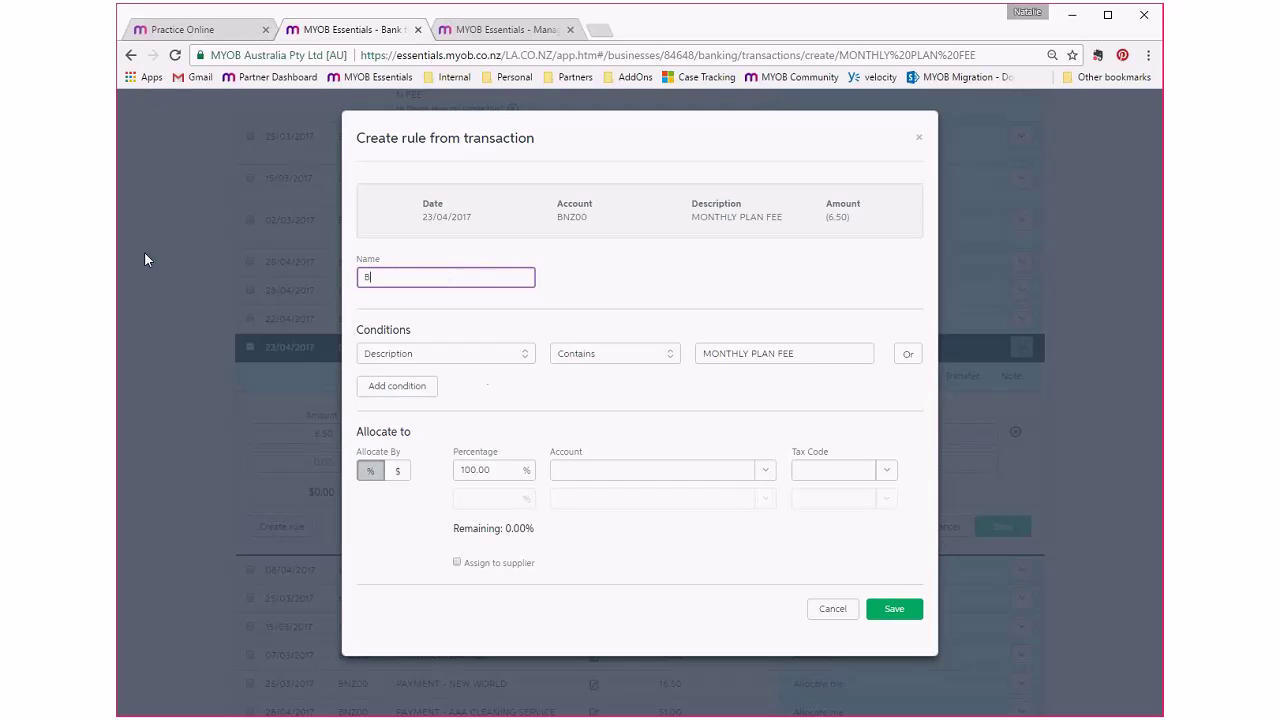
type("ank Charges")
key("Tab")
key("Tab")
Set the rule to allocate to the Bank charges account and save it.
left_click(578, 476)
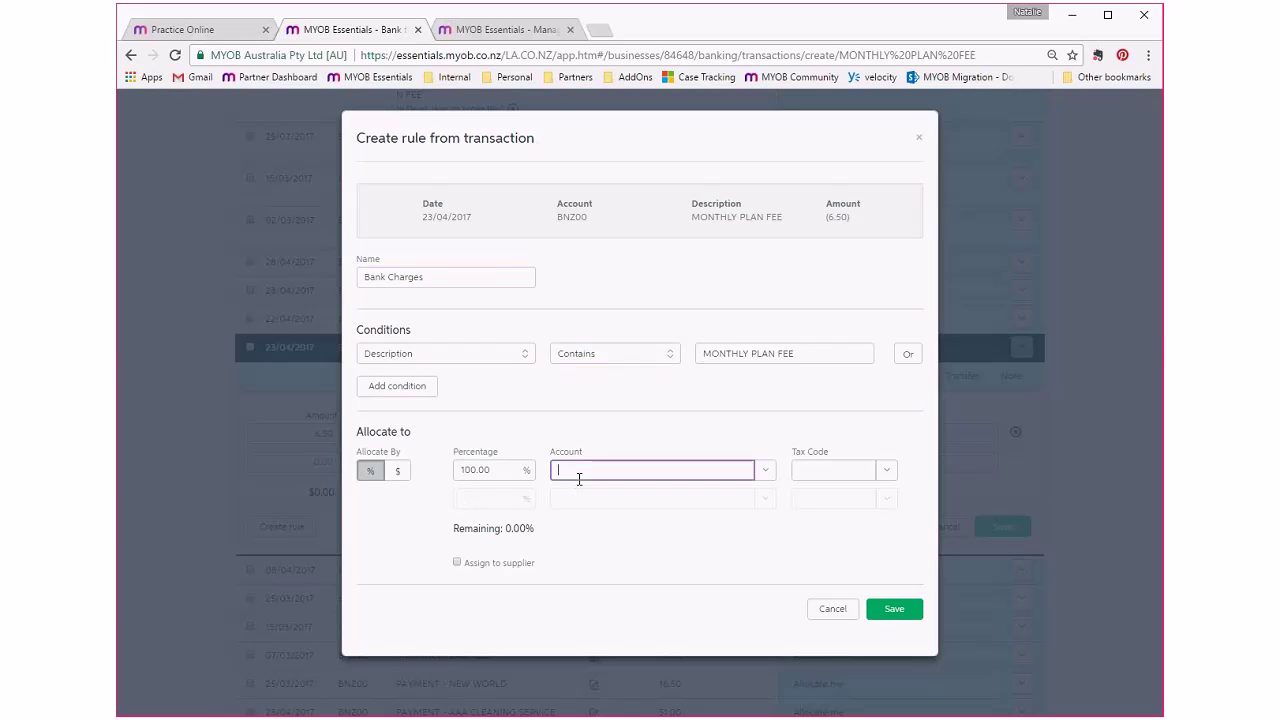
type("Bank")
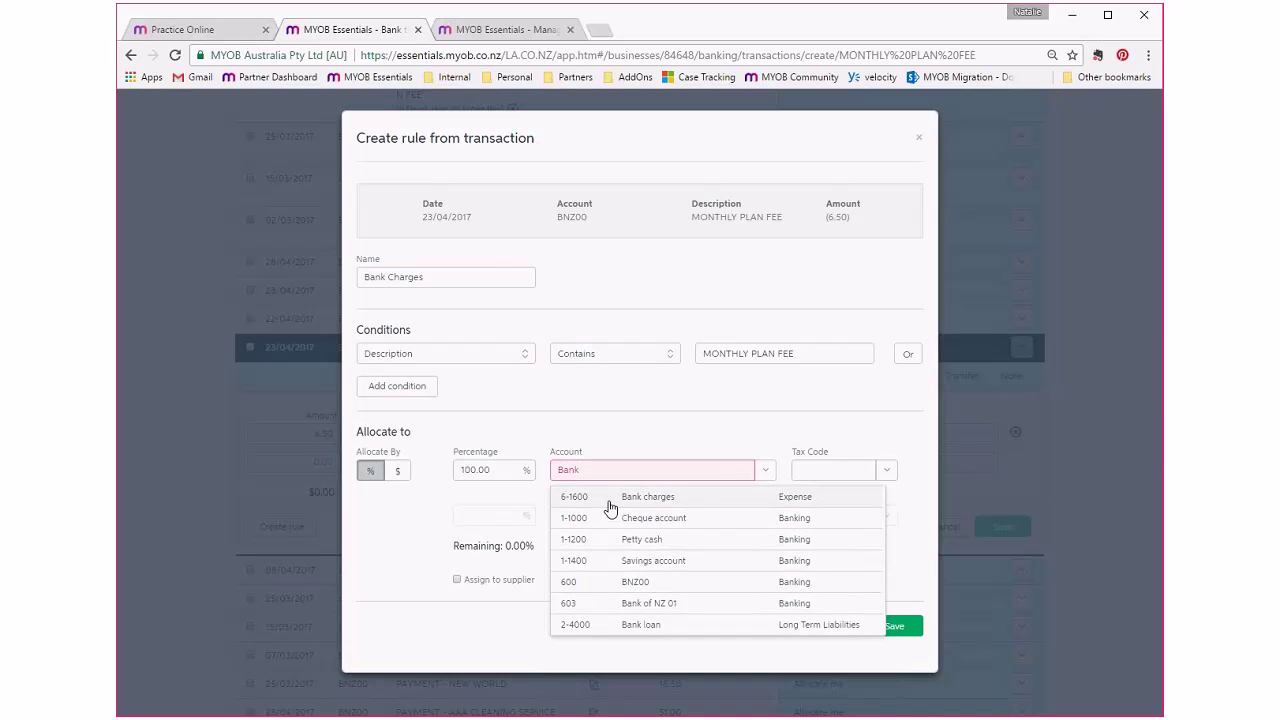
left_click(611, 509)
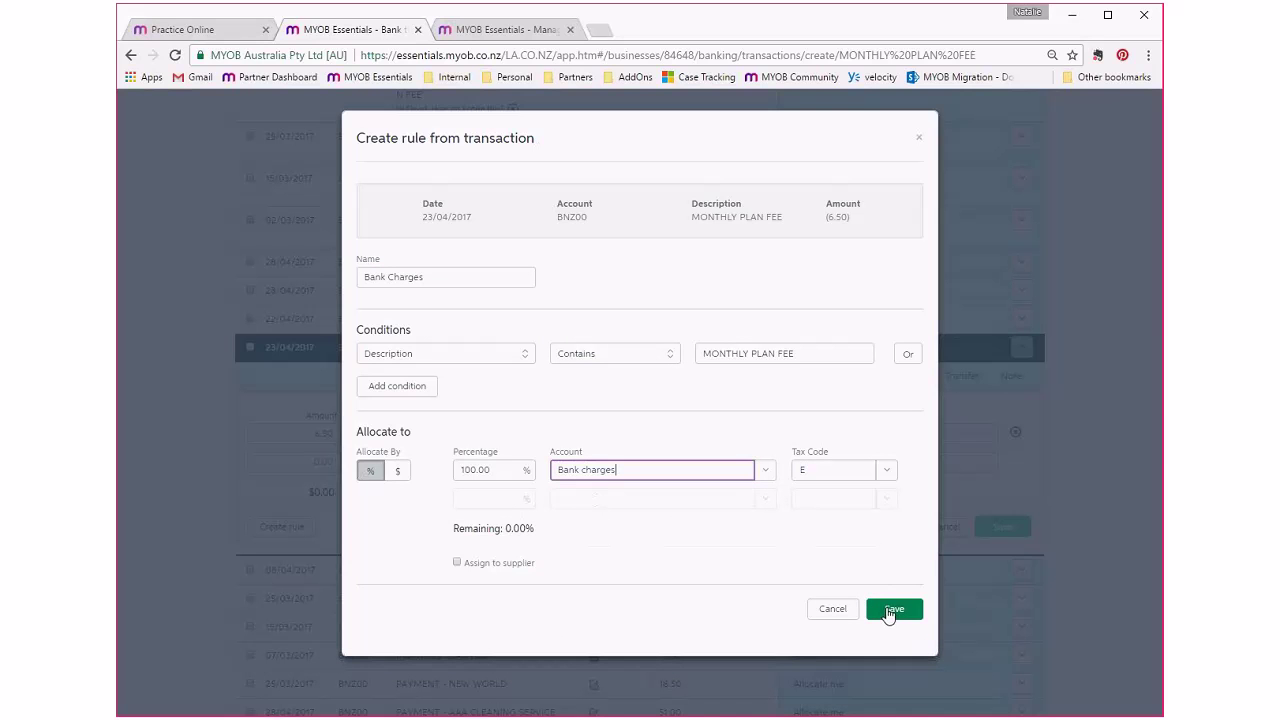
left_click(889, 610)
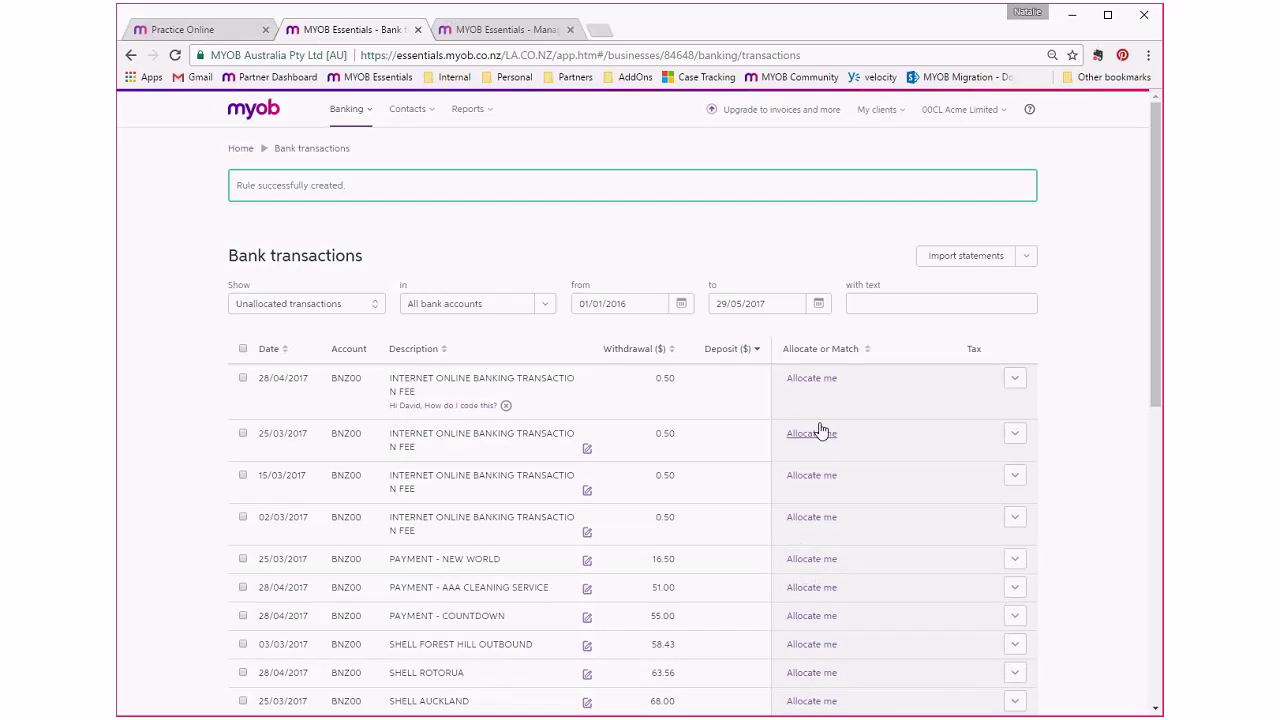
Allocate the four INTERNET ONLINE BANKING TRANSACTION FEE withdrawals to Bank charges.
left_click(821, 378)
type("bank")
key("Return")
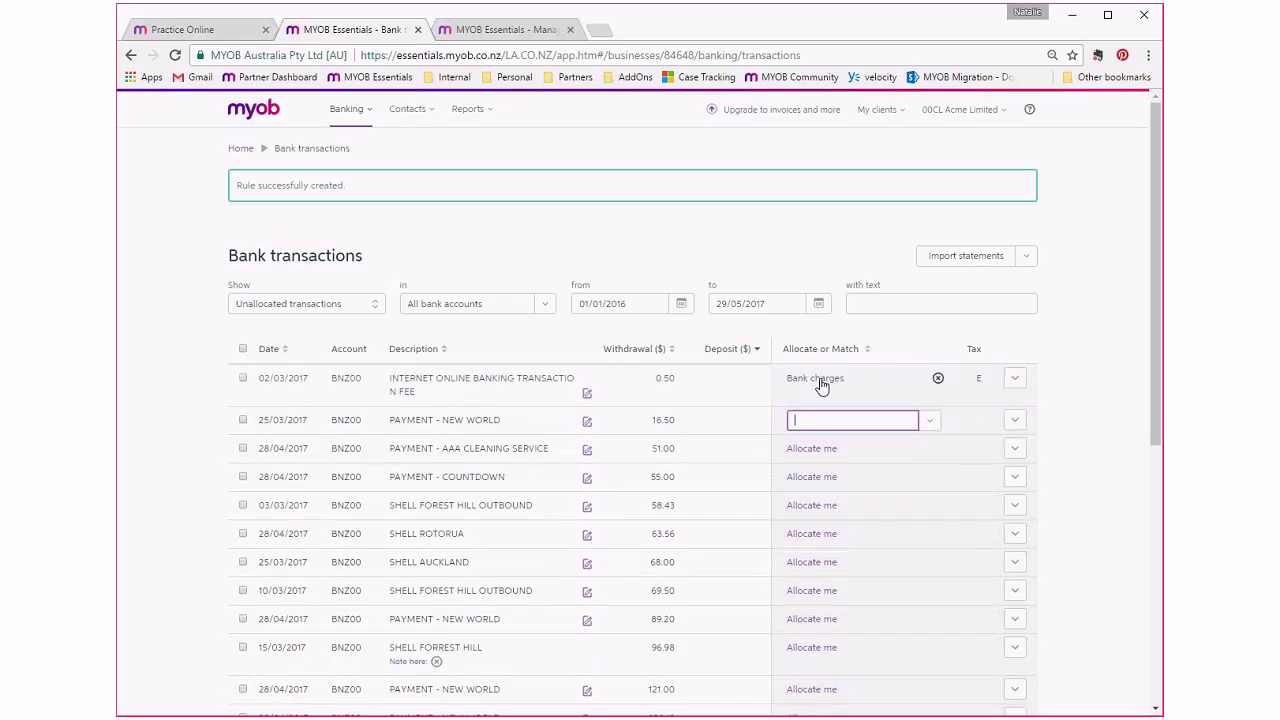
Allocate the 25/03/2017 PAYMENT - NEW WORLD withdrawal to the account matching "pri".
type("staf")
key("BackSpace")
key("BackSpace")
key("BackSpace")
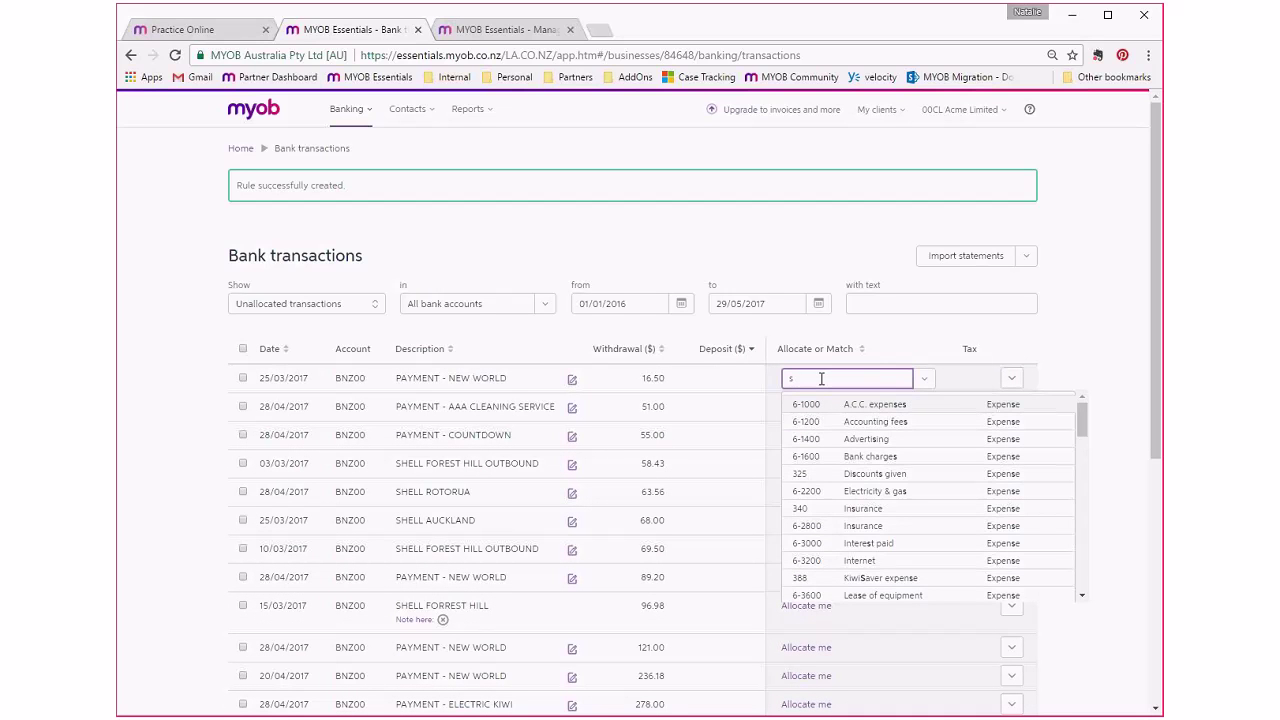
key("BackSpace")
type("pri")
key("Return")
Allocate the 28/04/2017 PAYMENT - AAA CLEANING SERVICE withdrawal to Advertising.
type("cle")
key("BackSpace")
key("BackSpace")
key("BackSpace")
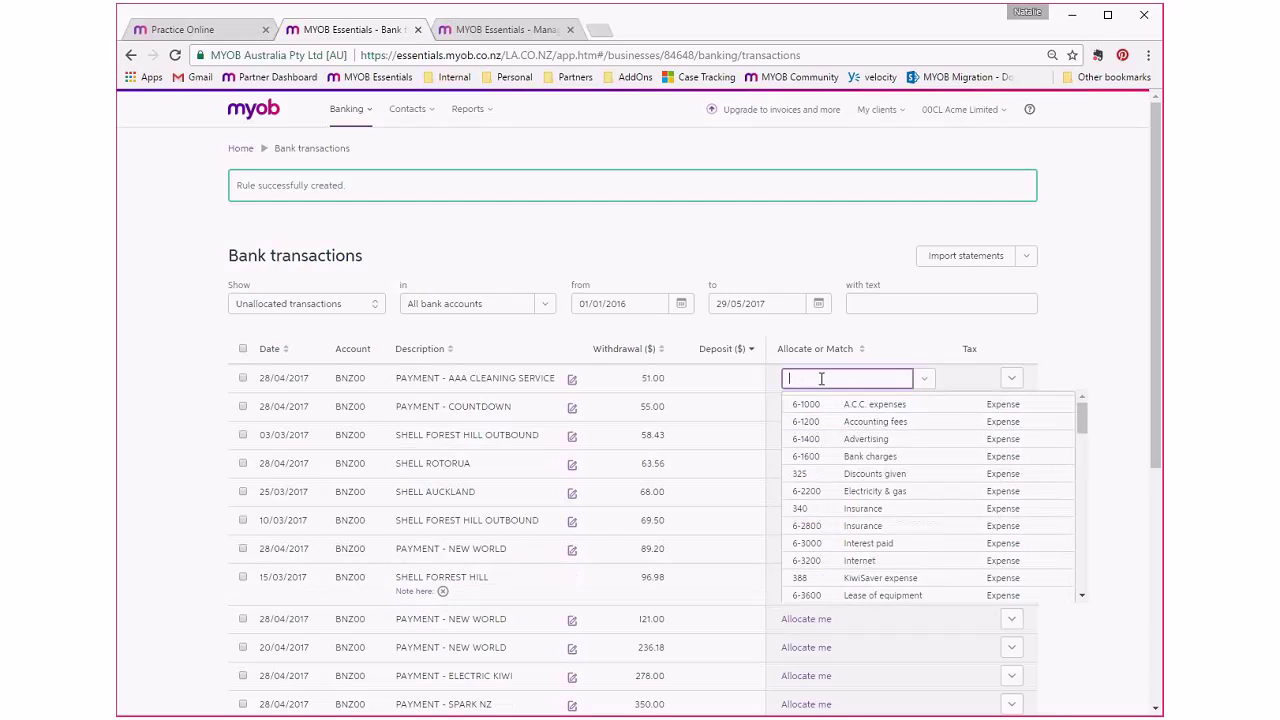
left_click(868, 440)
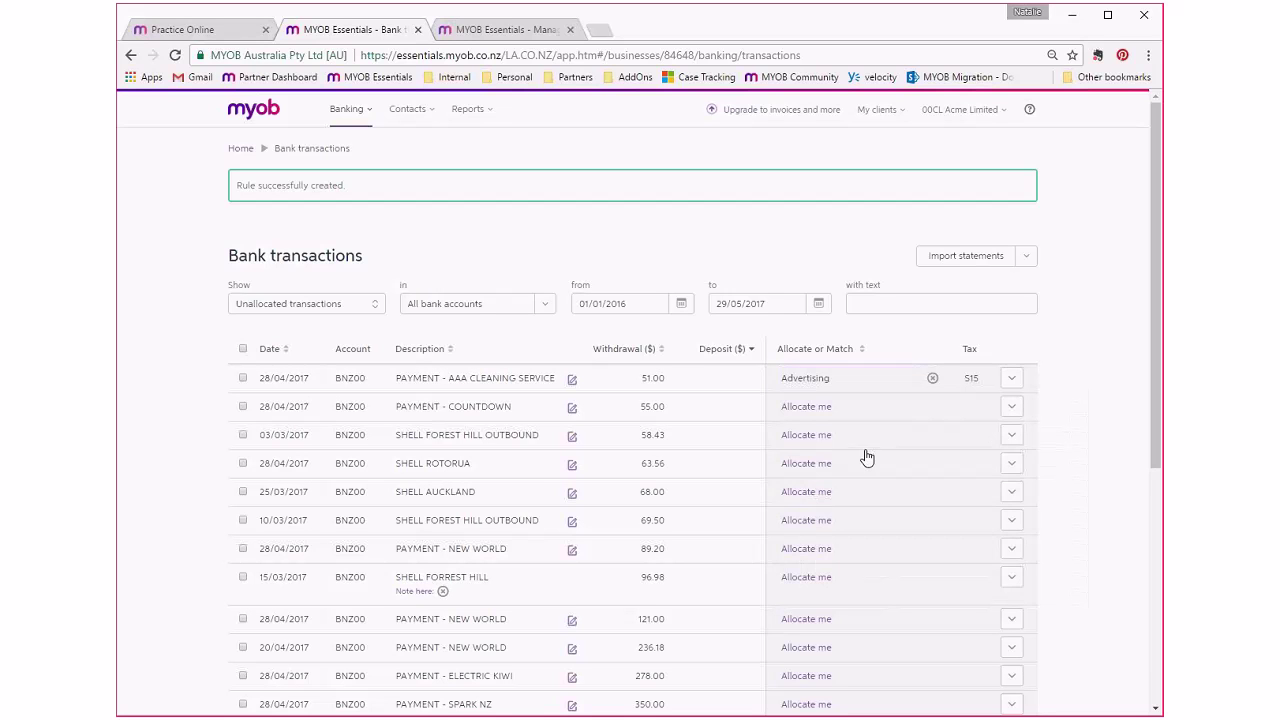
Allocate the 03/03/2017 SHELL FOREST HILL OUTBOUND, SHELL ROTORUA and SHELL AUCKLAND withdrawals to the account matching "vehi".
left_click(815, 408)
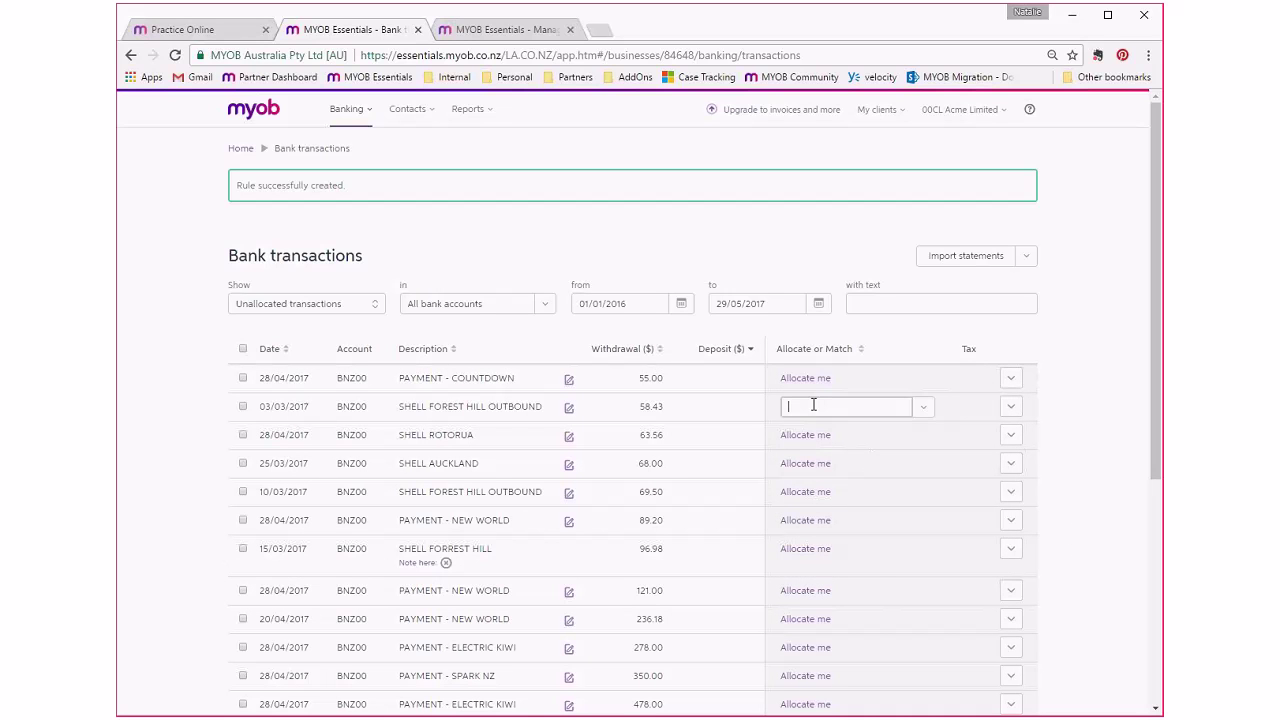
type("vehi")
key("Return")
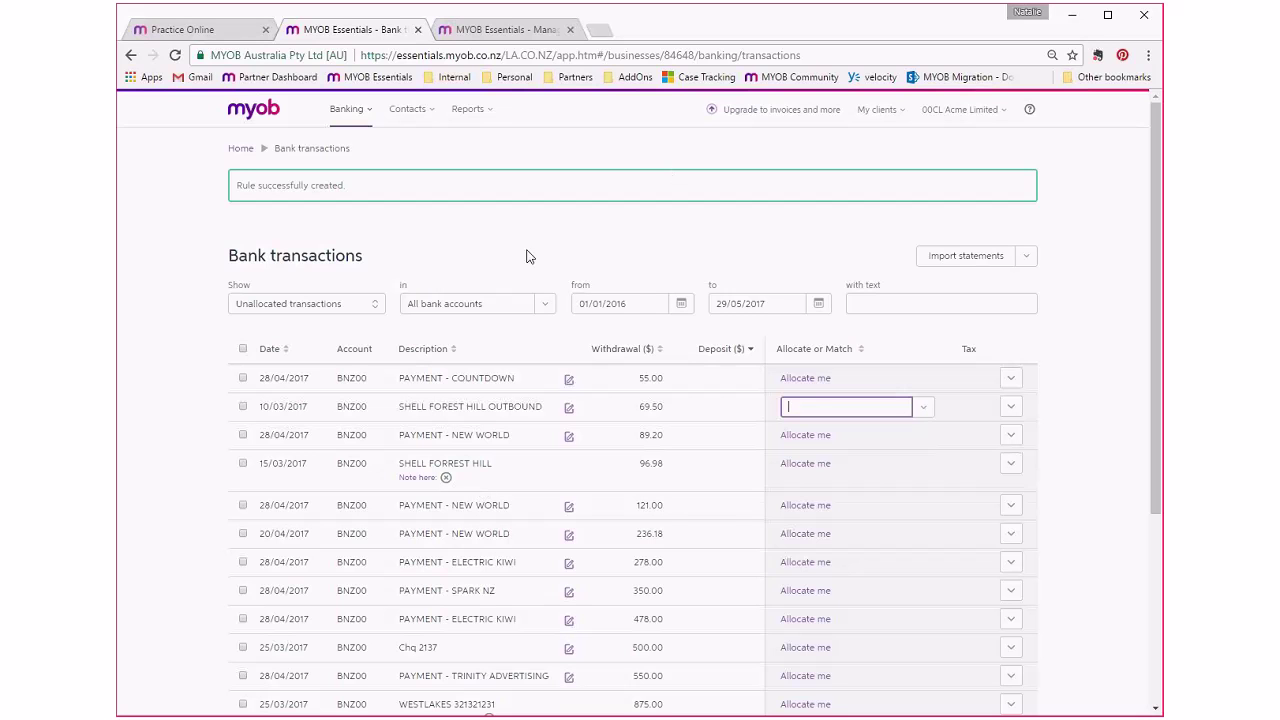
Show all transactions in the bank transactions list, and open the bank reconciliation page.
left_click(305, 305)
left_click(300, 321)
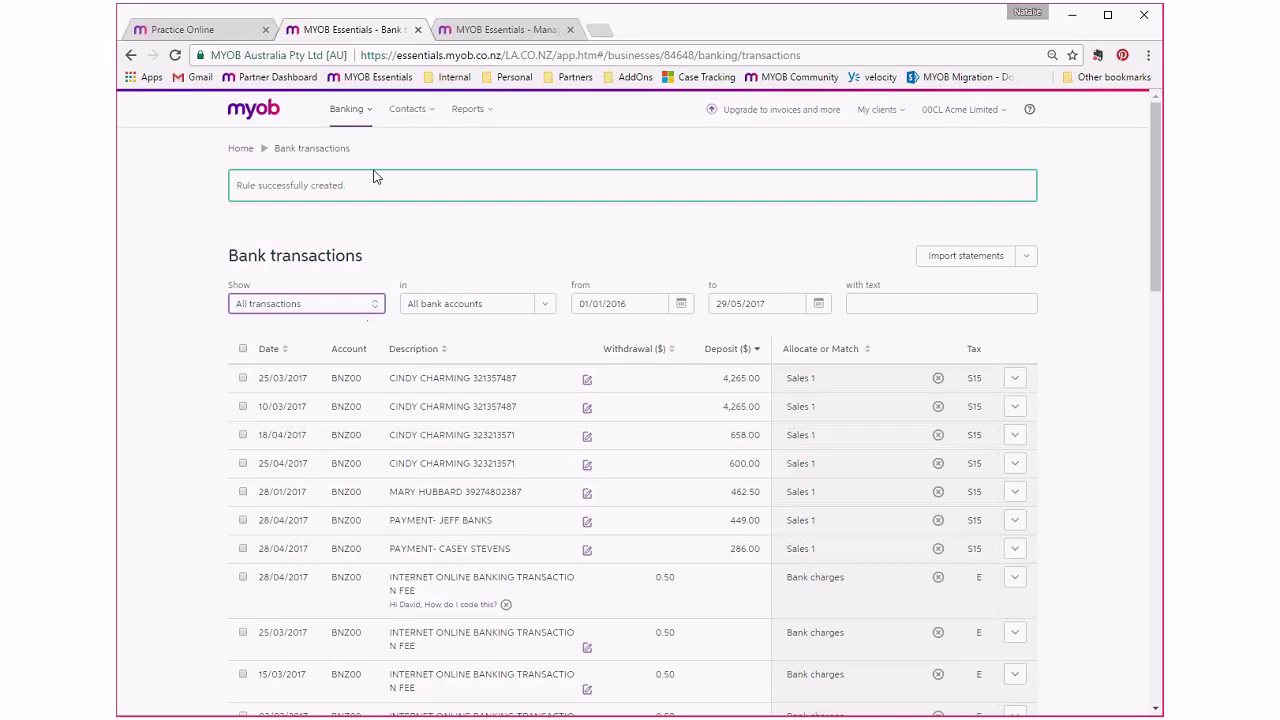
left_click(359, 113)
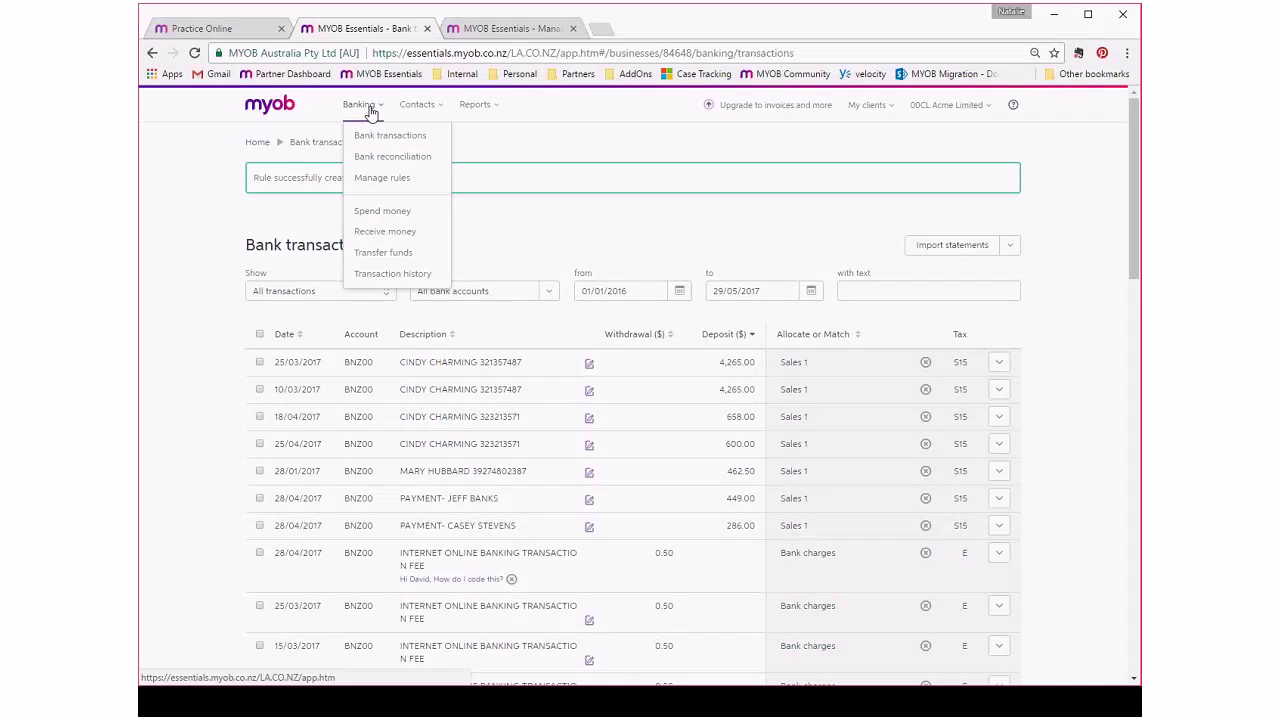
left_click(408, 160)
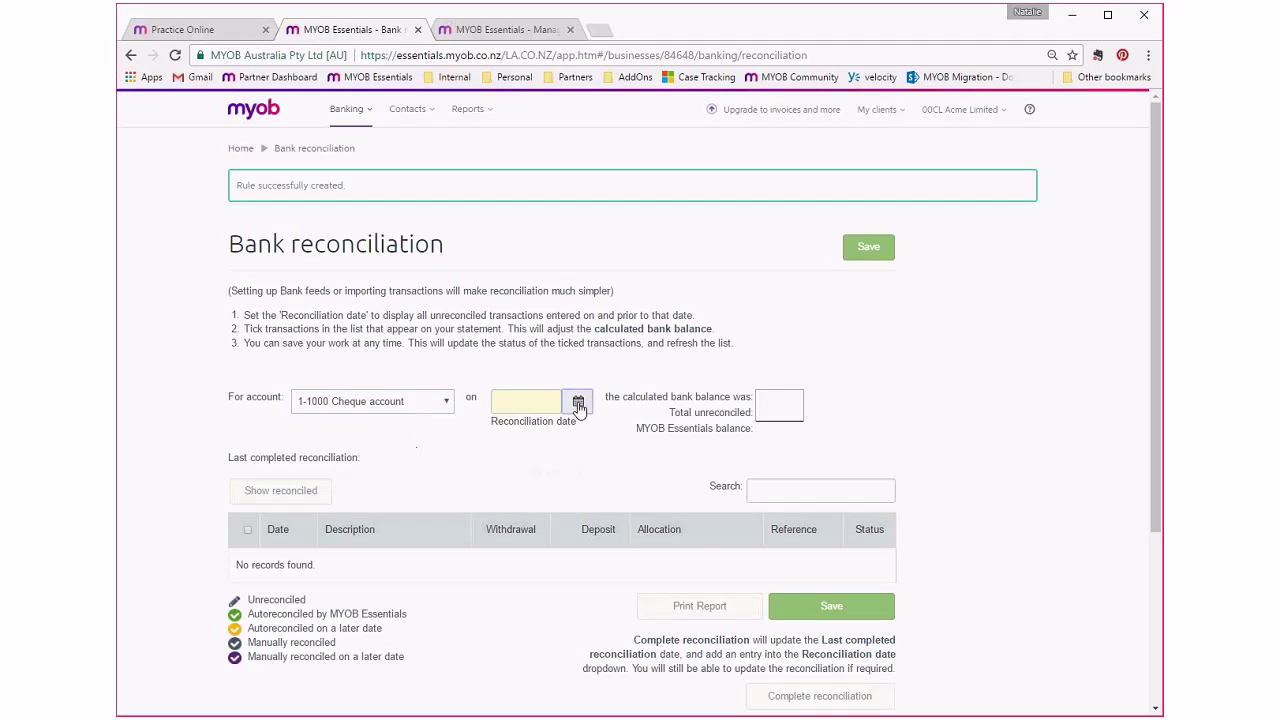
Set the Cheque account's reconciliation date to 31/03/2017, and switch the reconciliation to account 600 BNZ00.
left_click(578, 404)
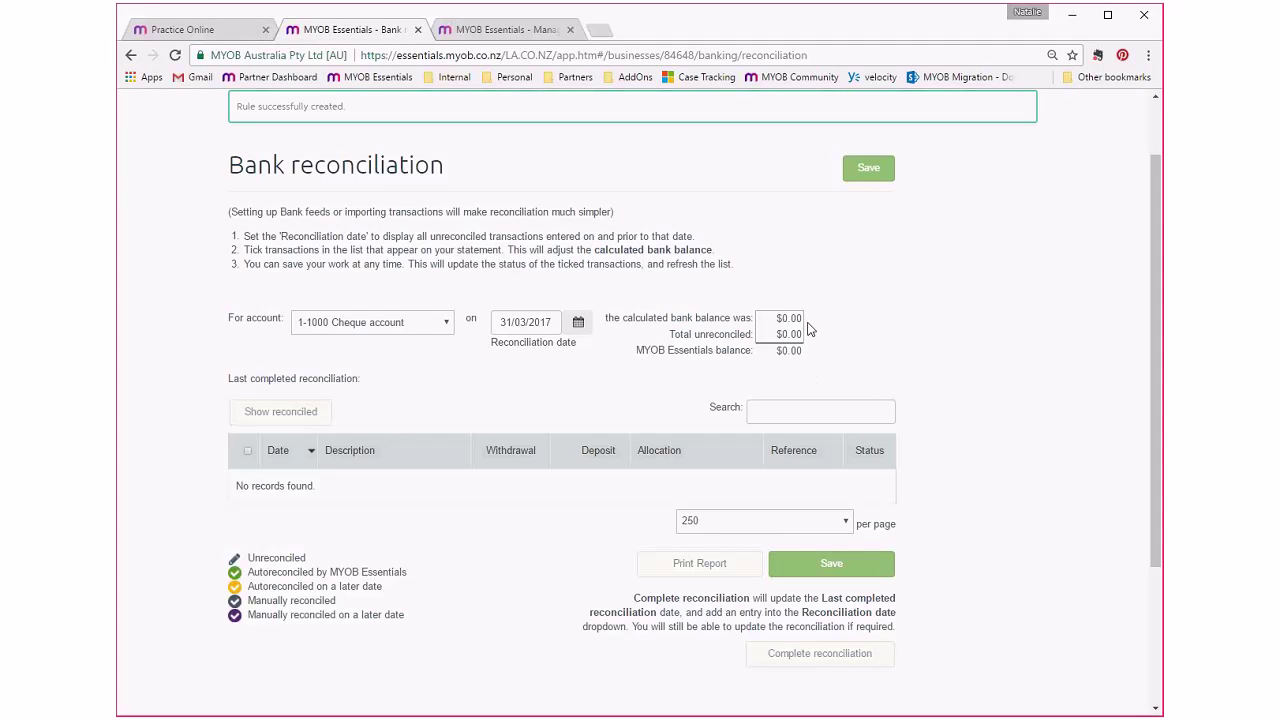
scroll(930, 398, "down", 1)
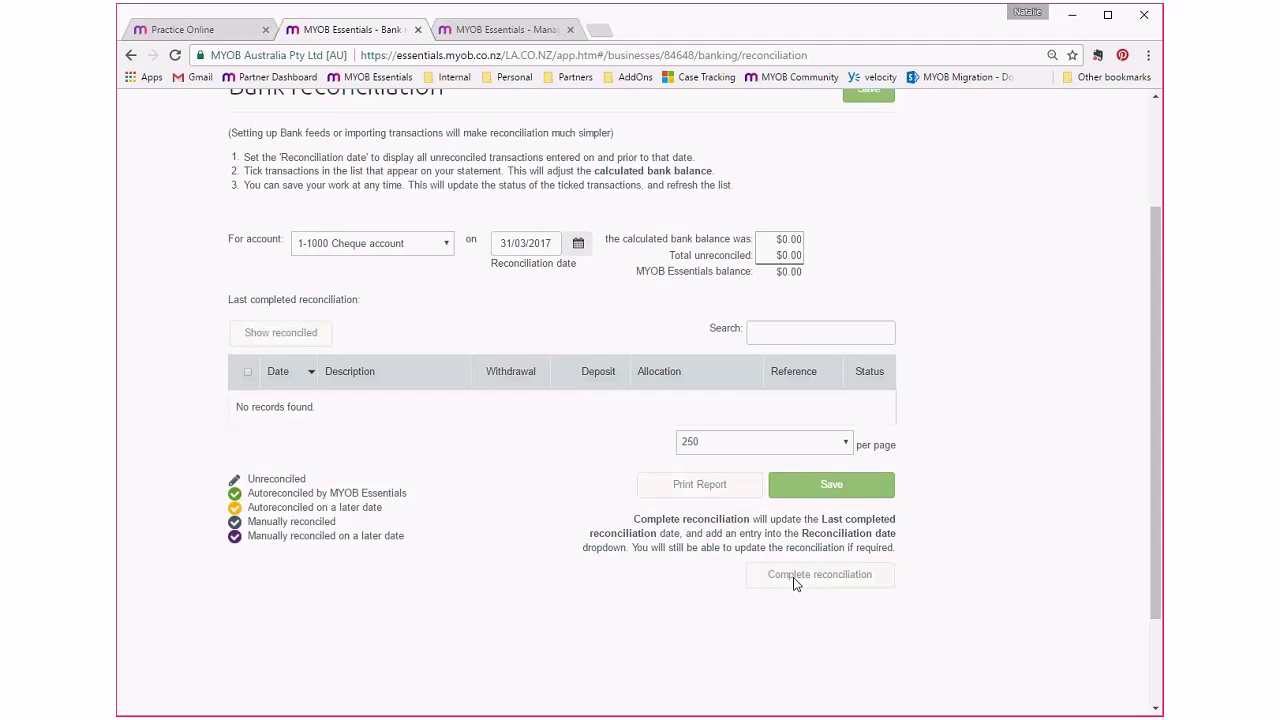
left_click(446, 245)
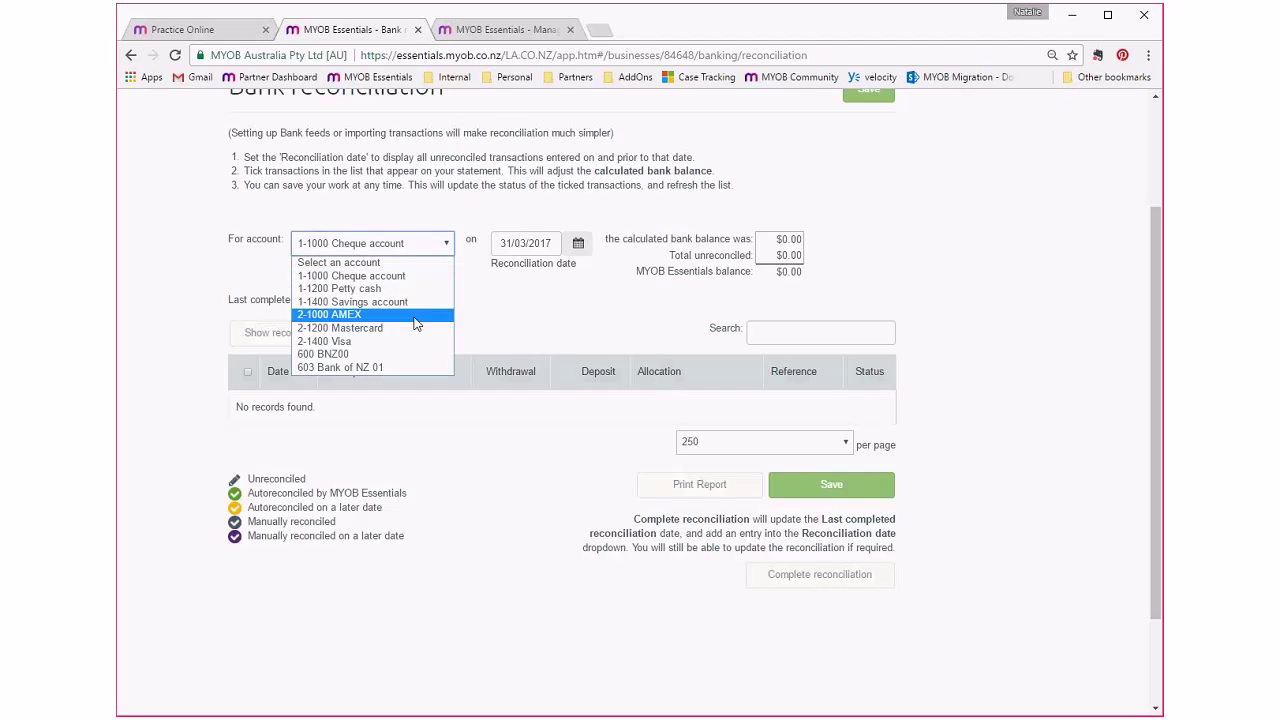
left_click(395, 353)
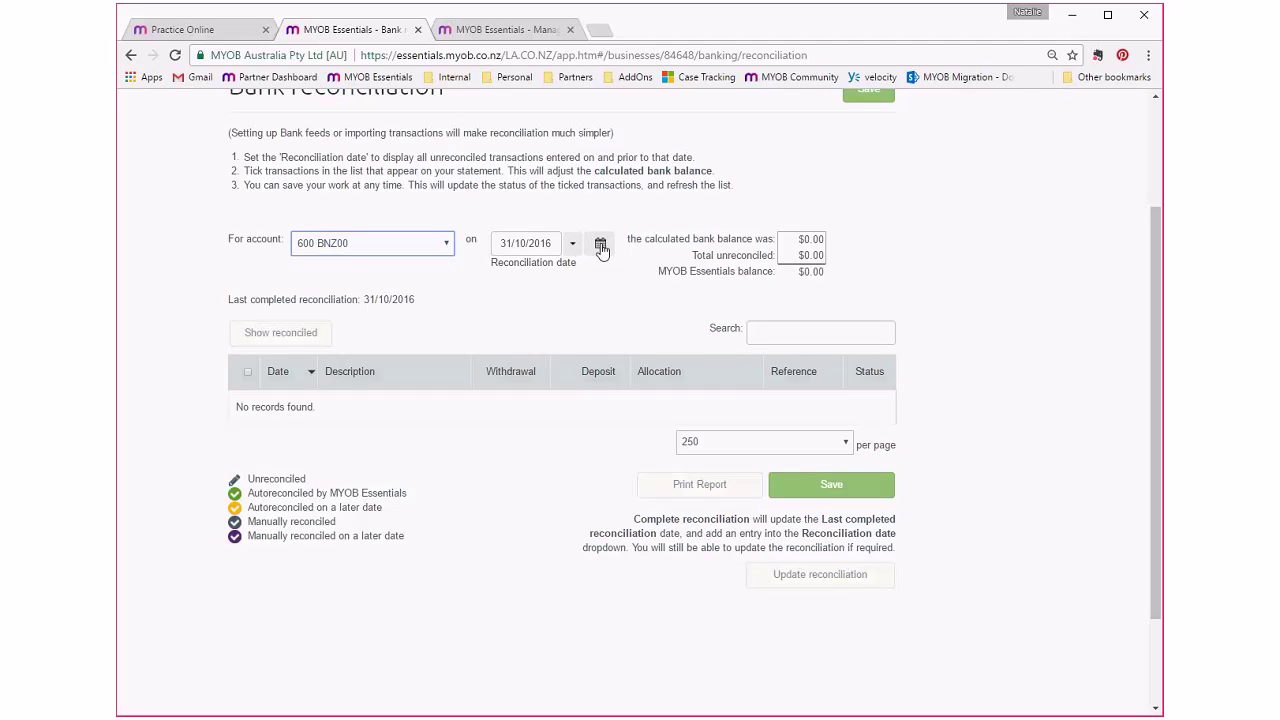
Set the reconciliation date for account 600 BNZ00 to 30/11/2016.
left_click(600, 245)
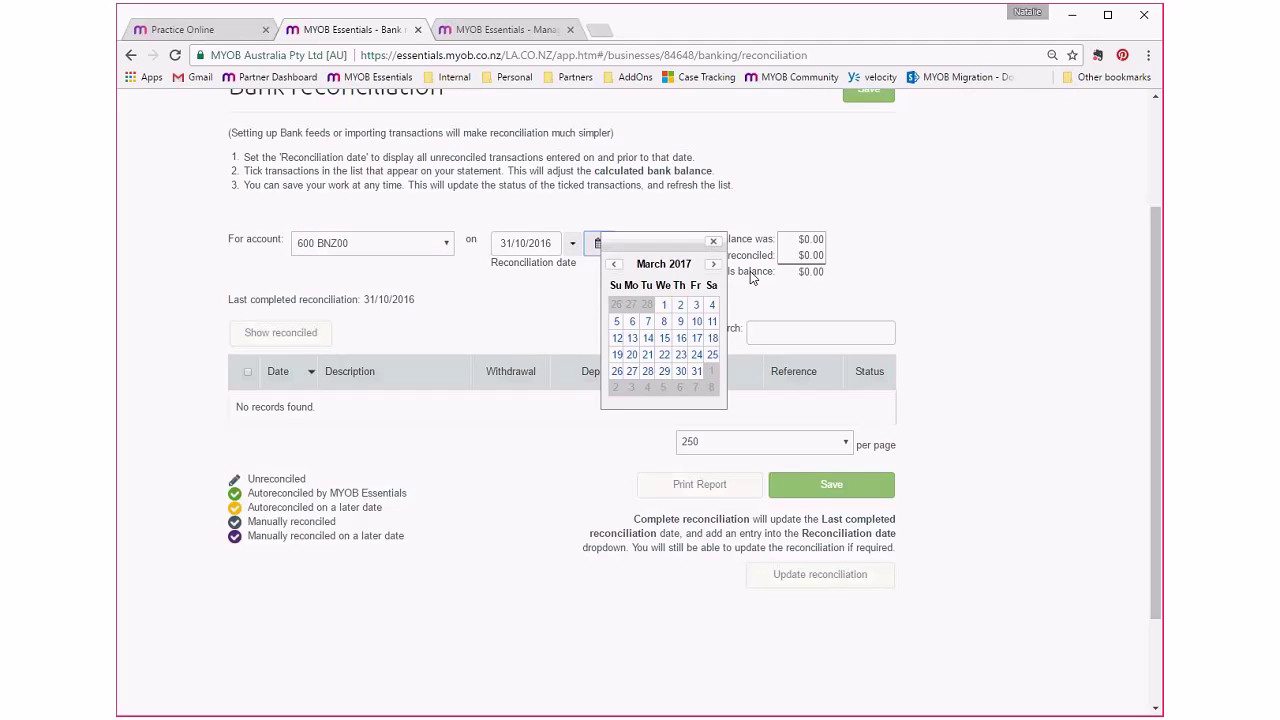
left_click(613, 264)
left_click(613, 264)
left_click(613, 264)
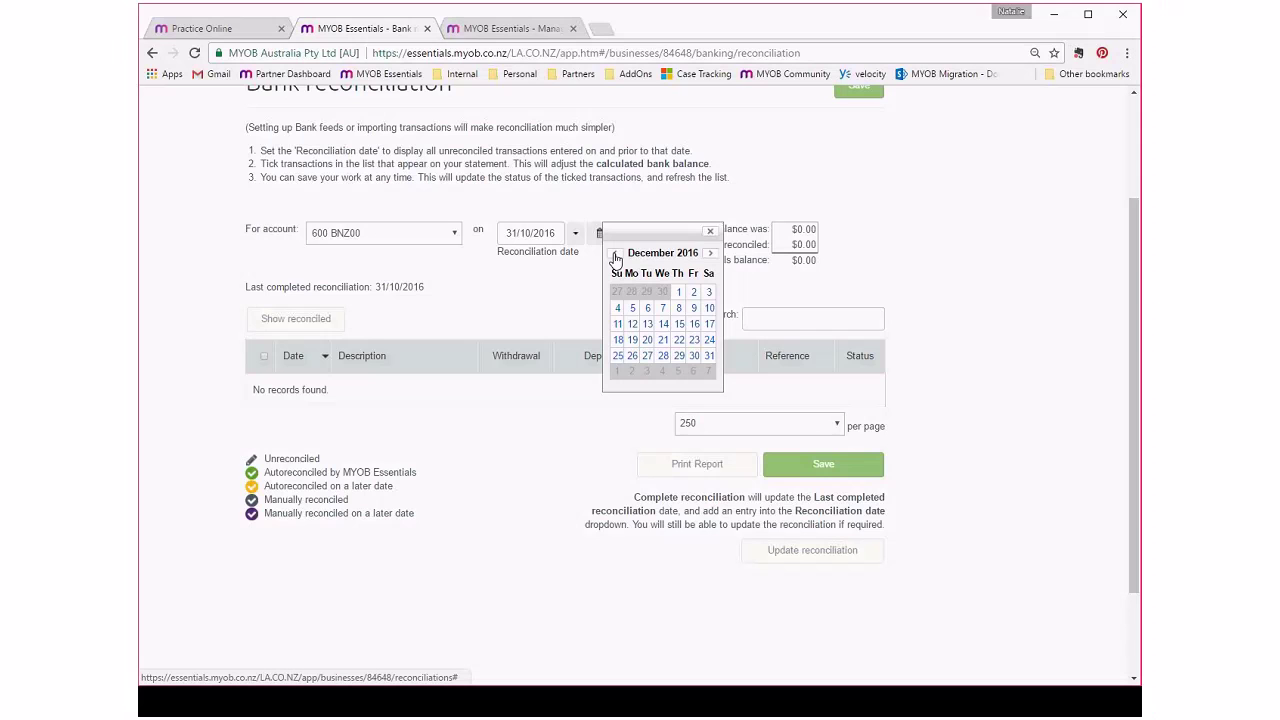
left_click(615, 256)
left_click(662, 355)
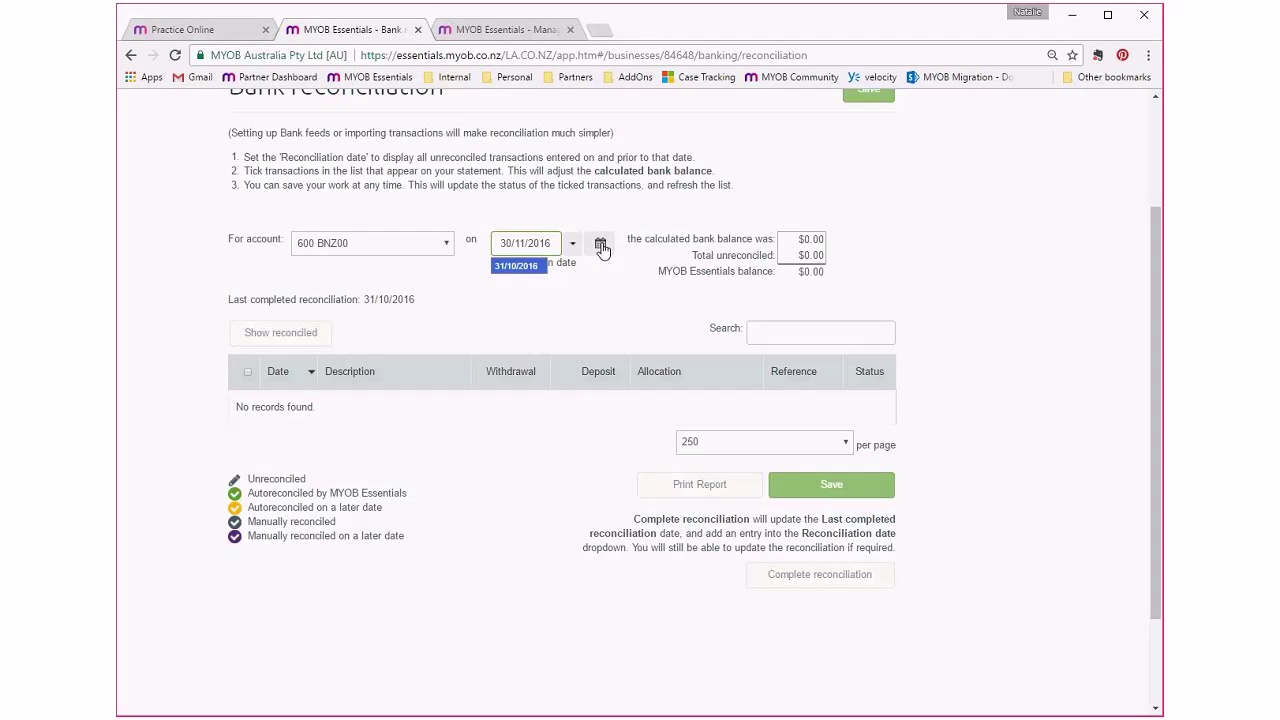
Change the reconciliation date for account 600 BNZ00 to 31/01/2017.
left_click(602, 249)
left_click(526, 301)
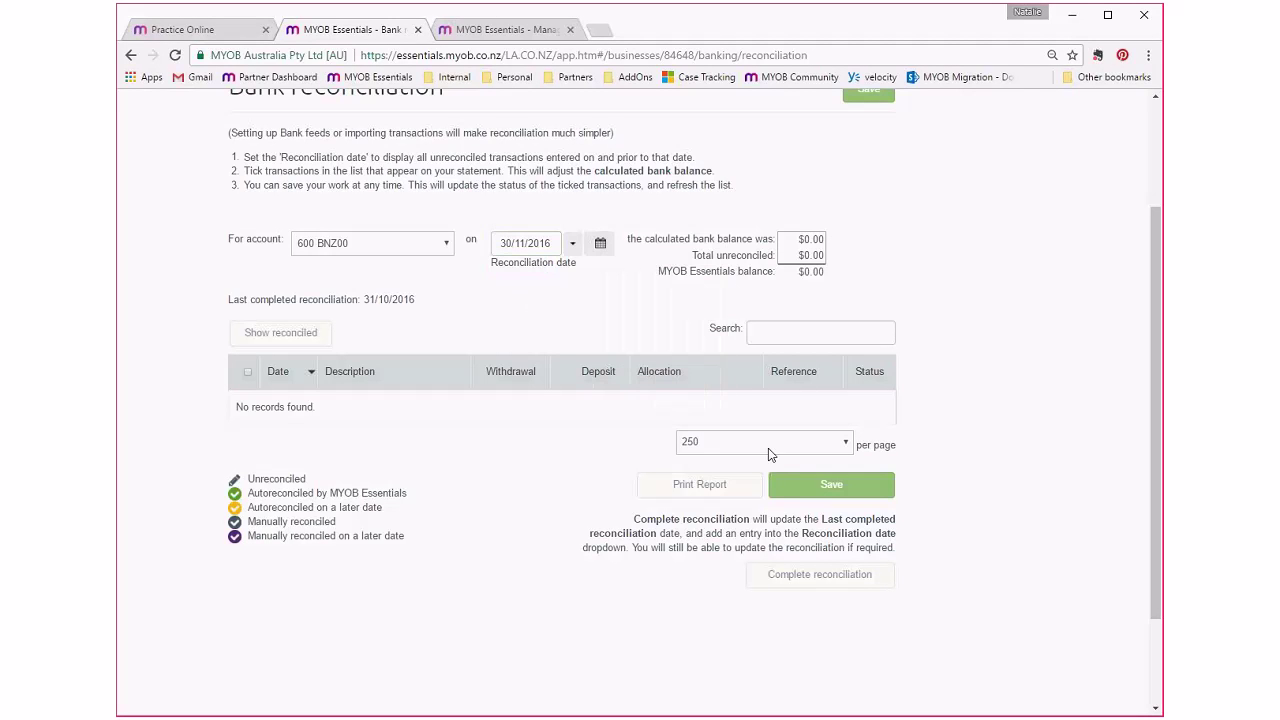
left_click(602, 248)
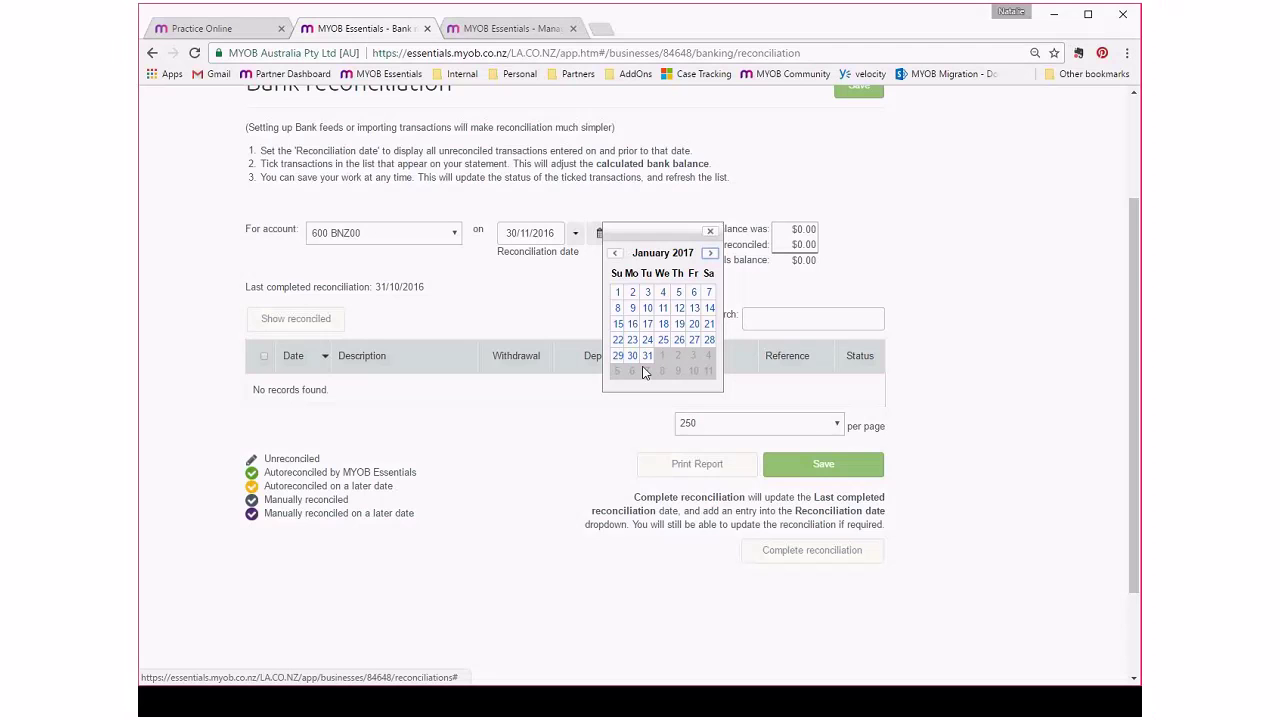
left_click(647, 355)
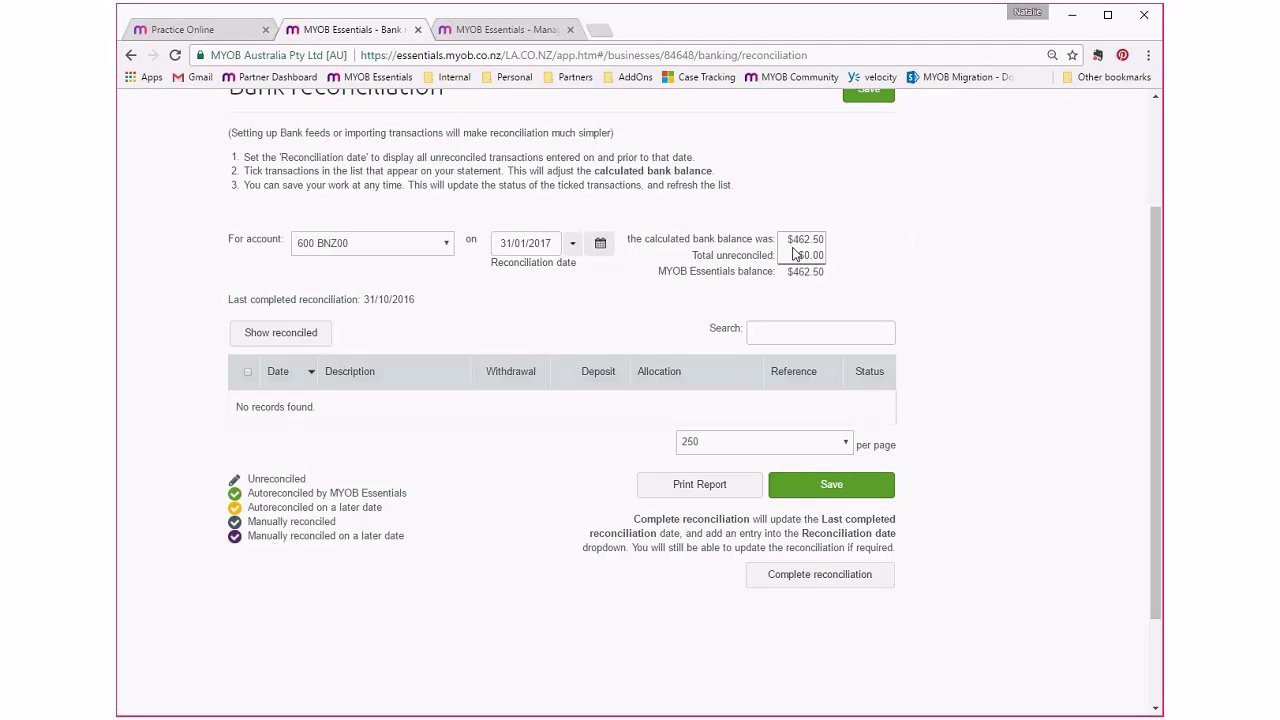
Save the 600 BNZ00 reconciliation for 31/01/2017 and try to complete it.
left_click(797, 490)
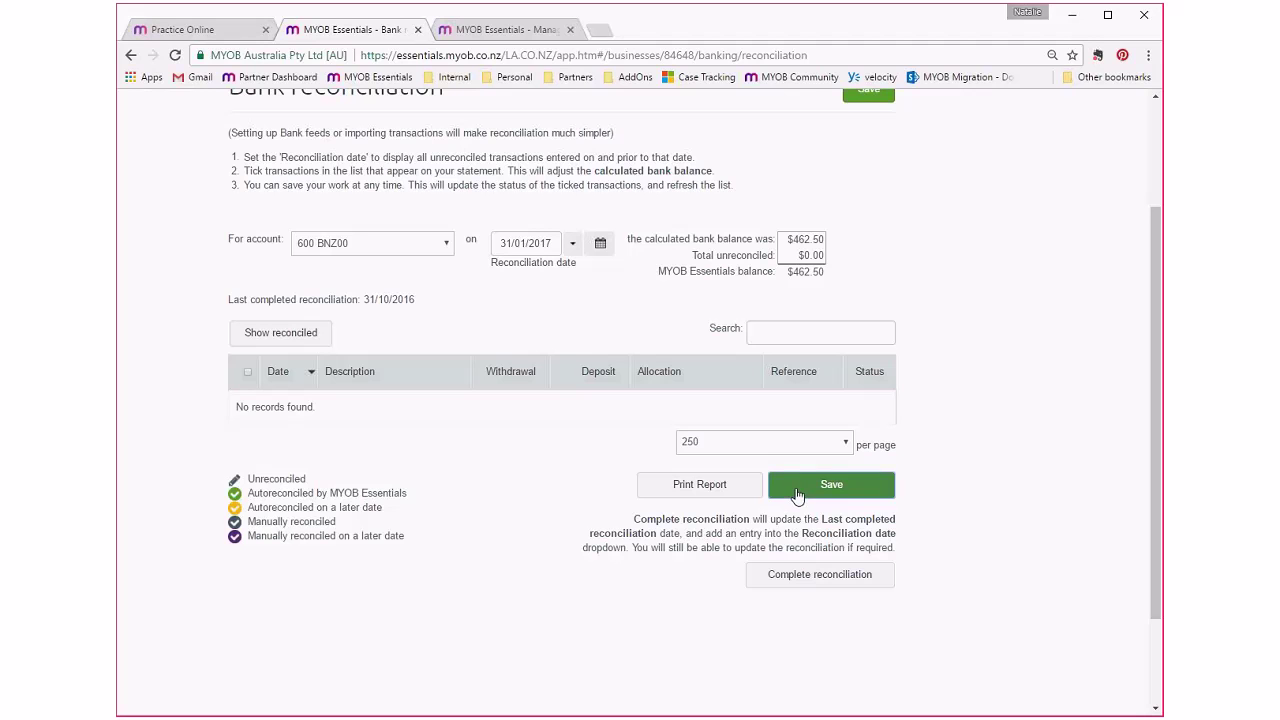
left_click(793, 577)
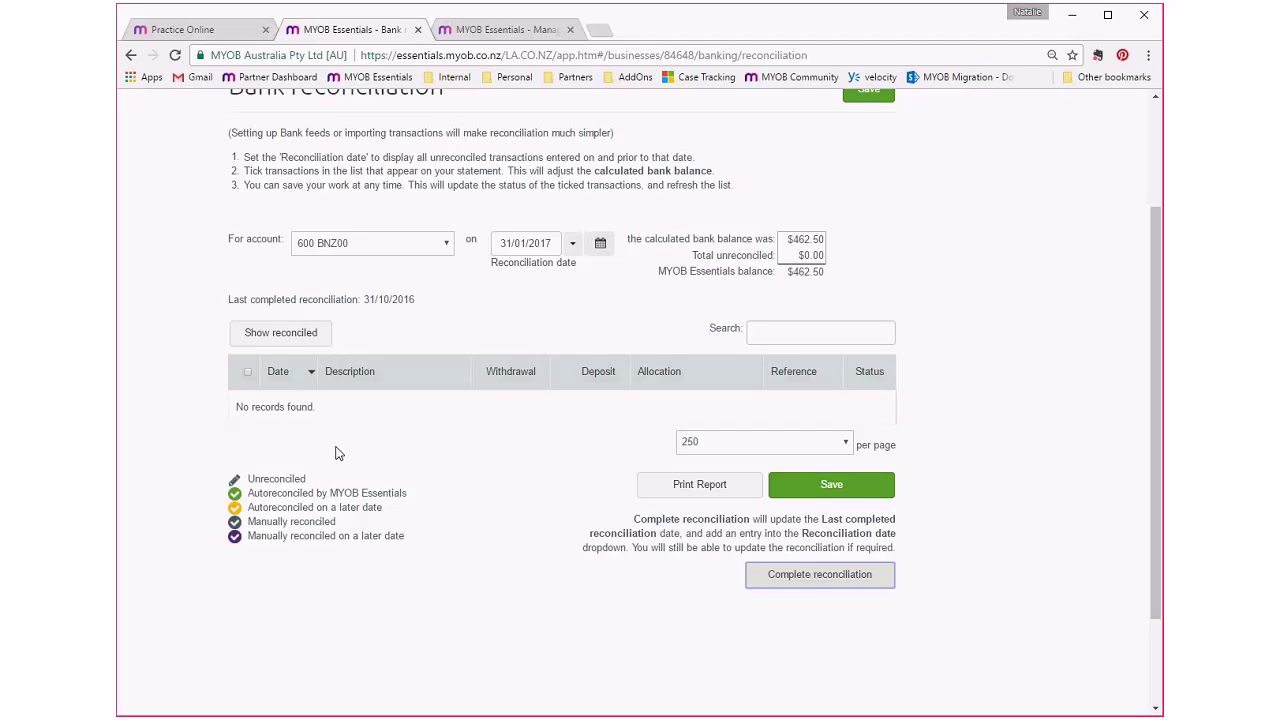
Switch the reconciliation to account 603 Bank of NZ 01 and examine its unreconciled transactions.
left_click(443, 248)
left_click(411, 368)
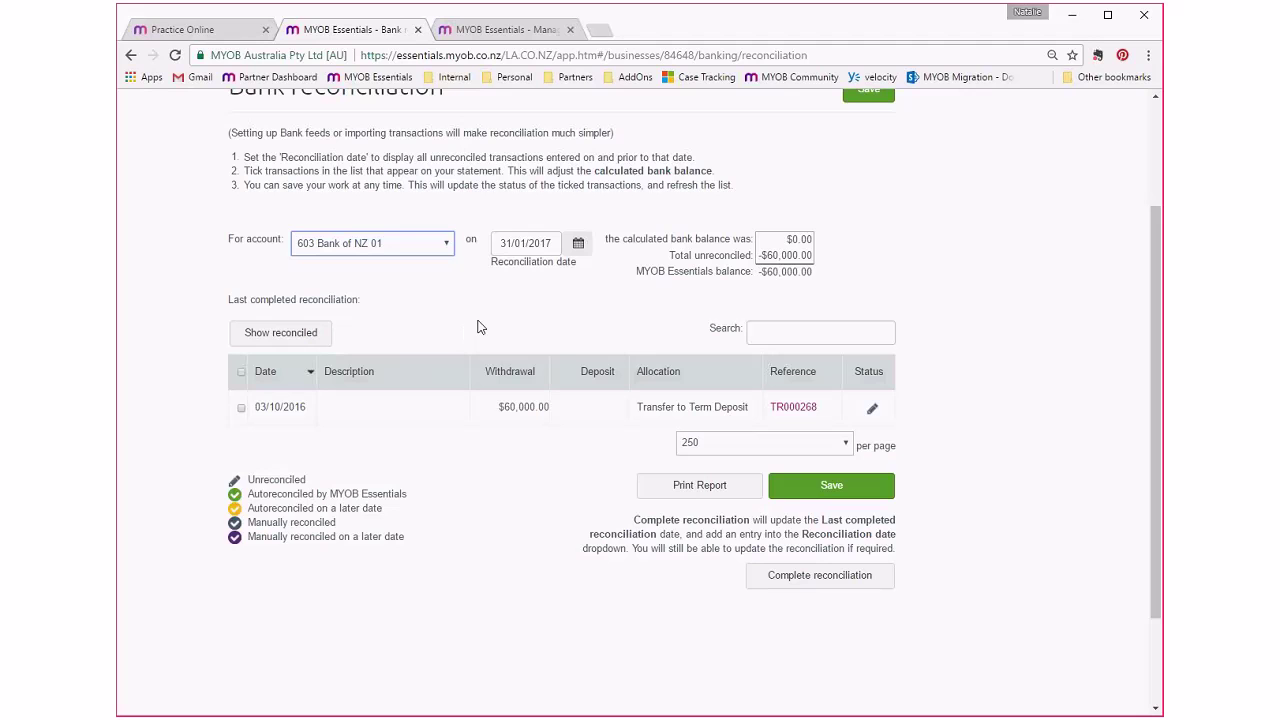
scroll(477, 320, "up", 2)
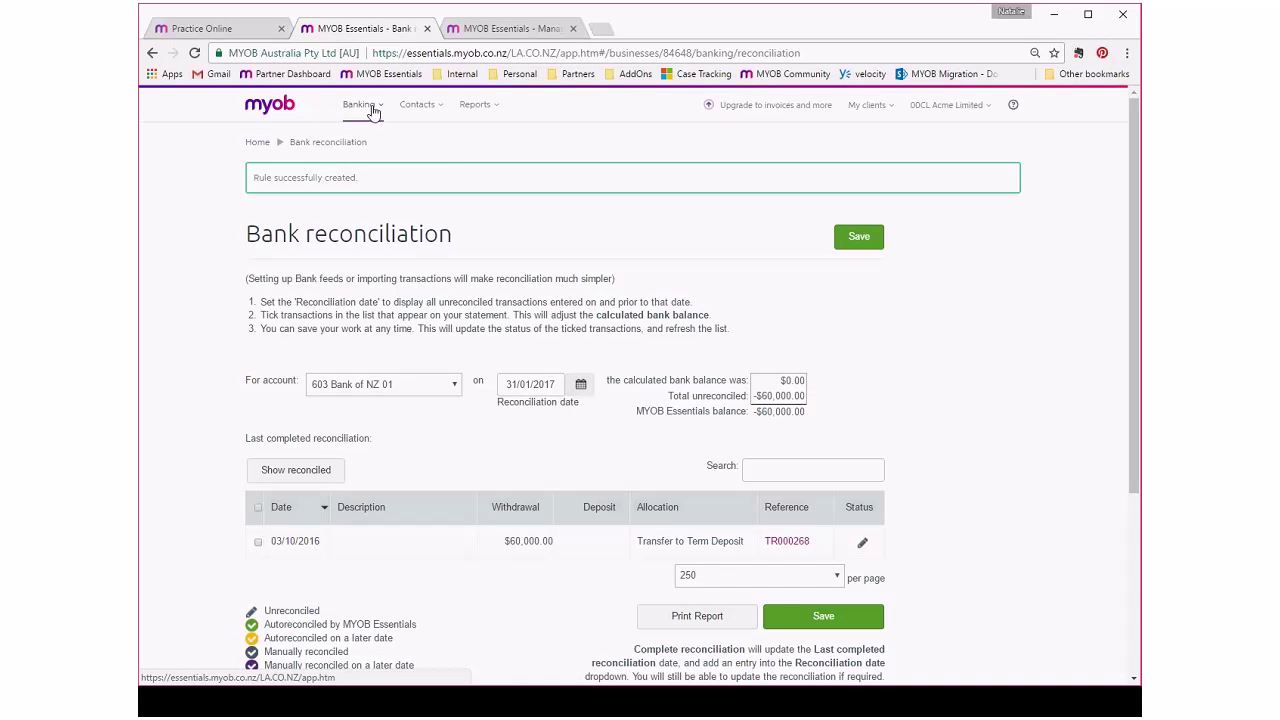
left_click(372, 110)
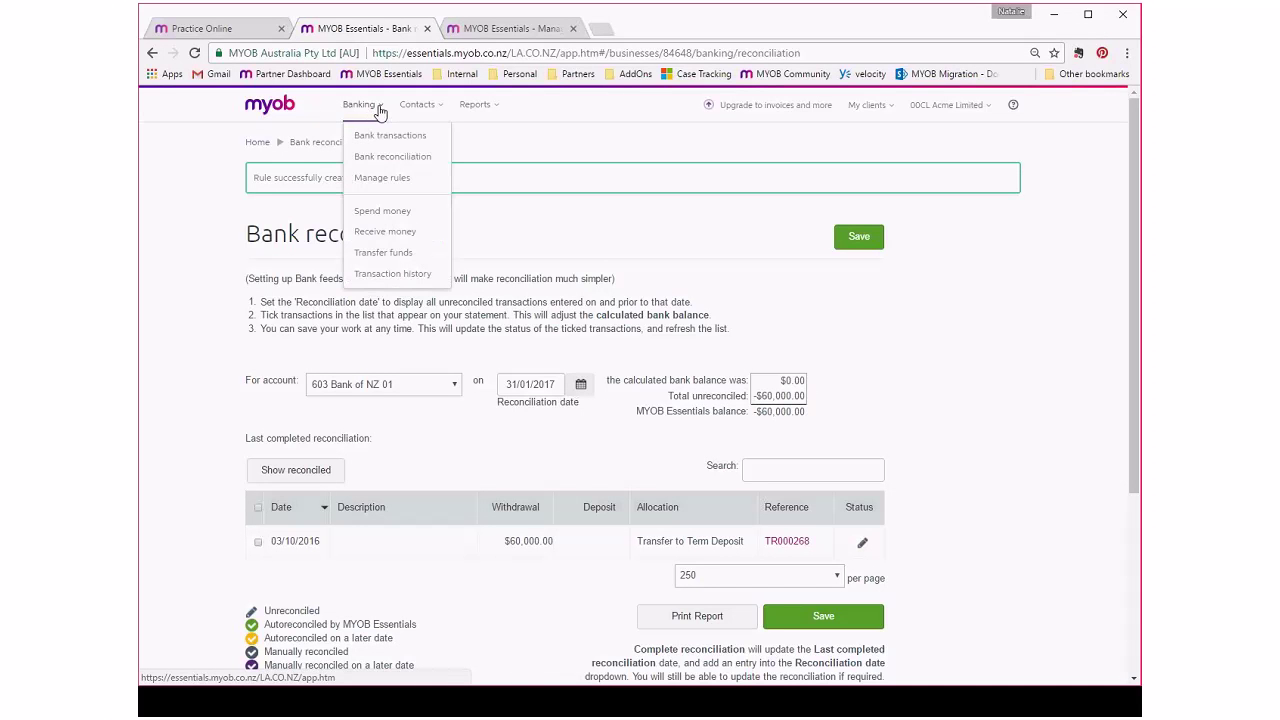
left_click(629, 170)
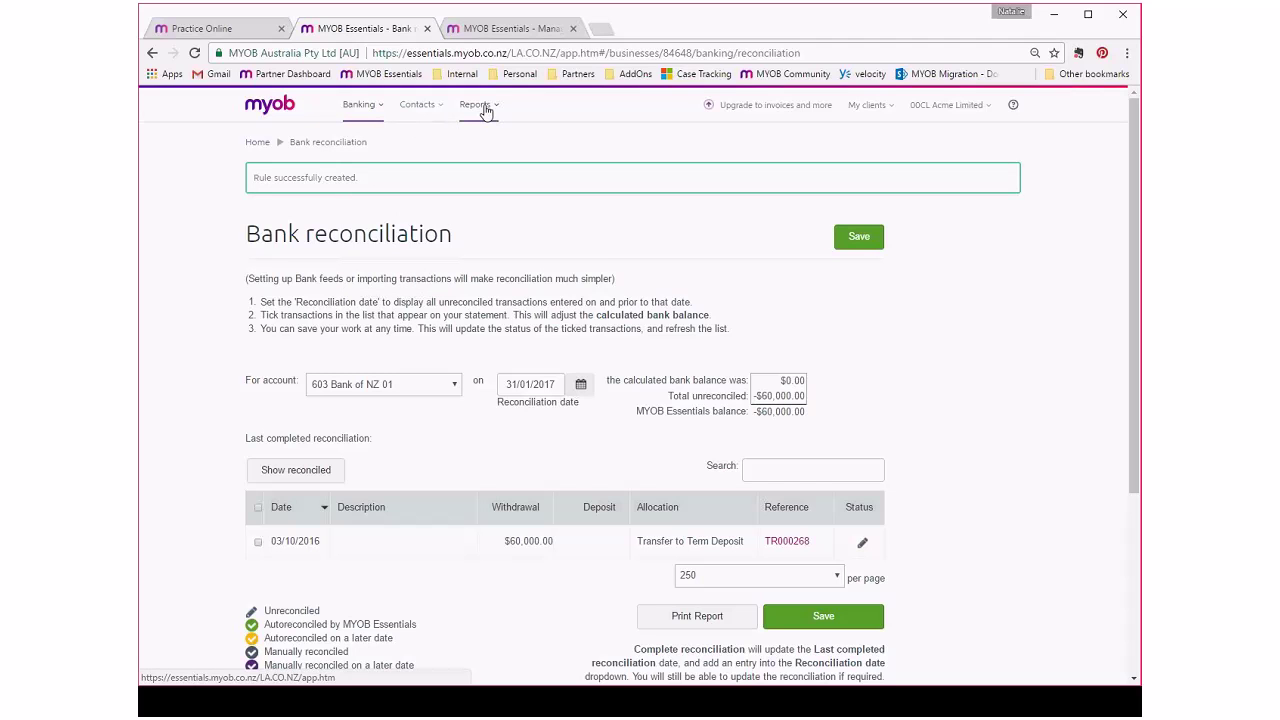